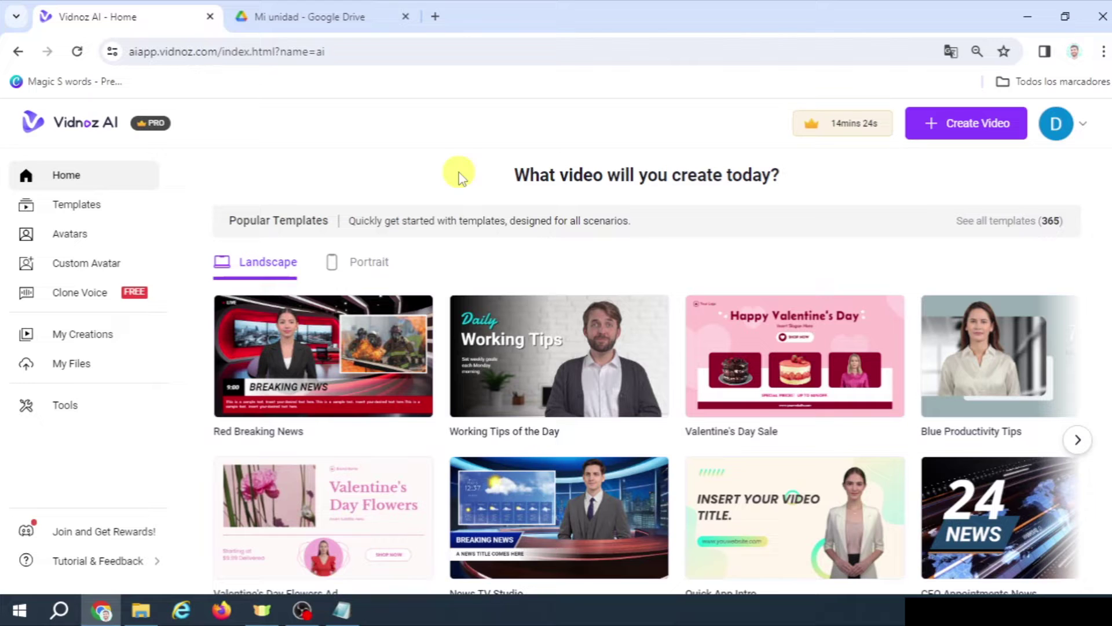
Create a new video from a blank canvas, opening an Untitled landscape project in the editor.
click(980, 139)
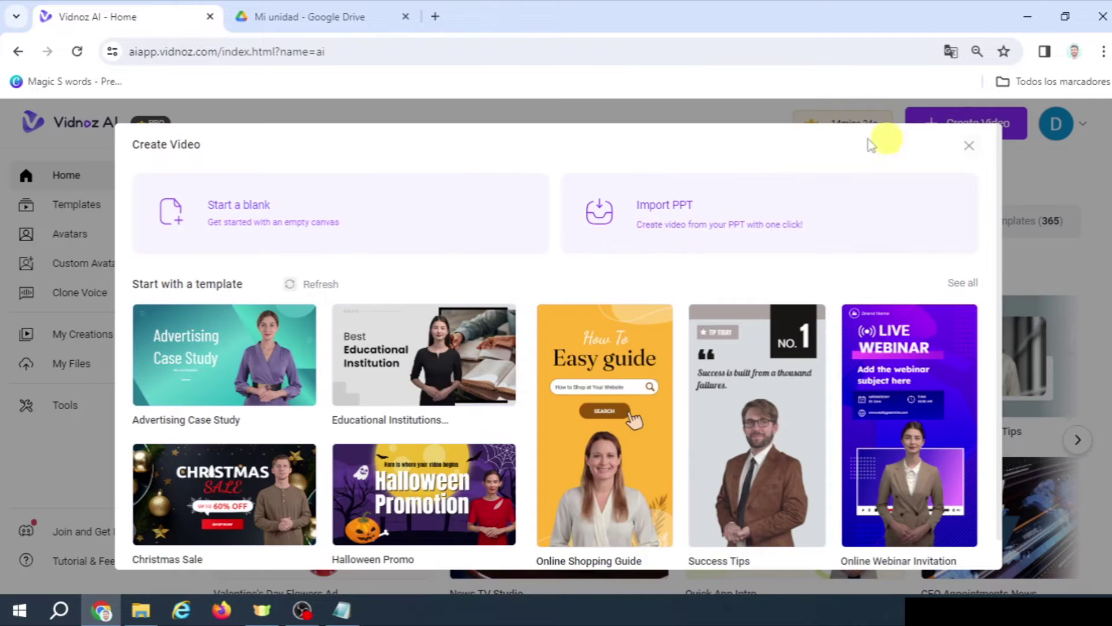
click(245, 221)
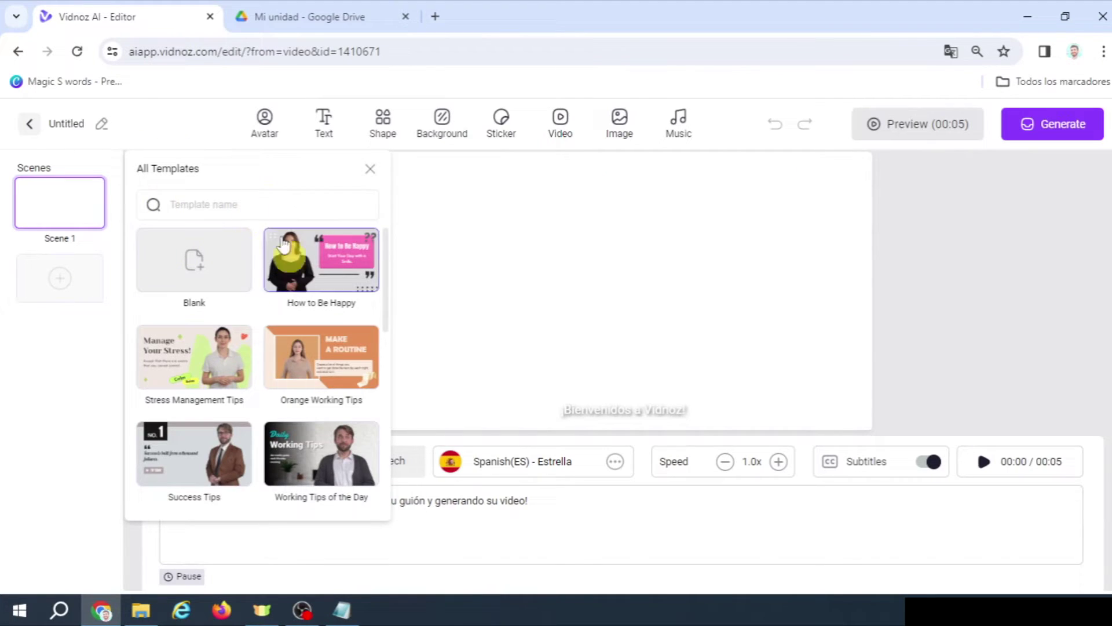
Add a title text box reading 'HEALTHY HABITS BEYOND NUTRITION' and widen it to both sides.
click(370, 169)
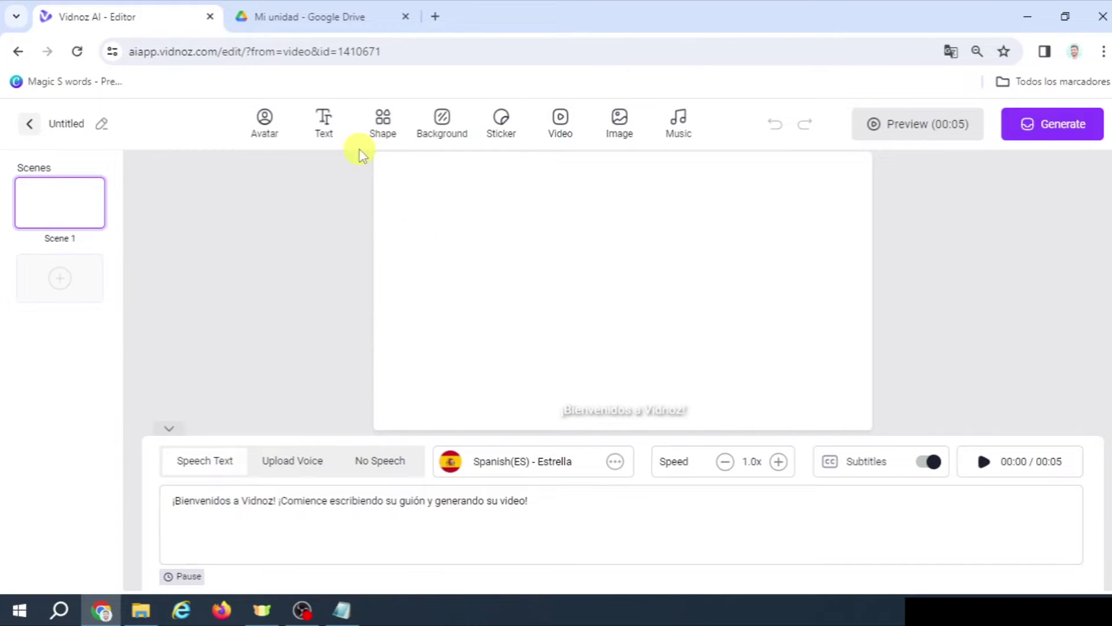
click(326, 123)
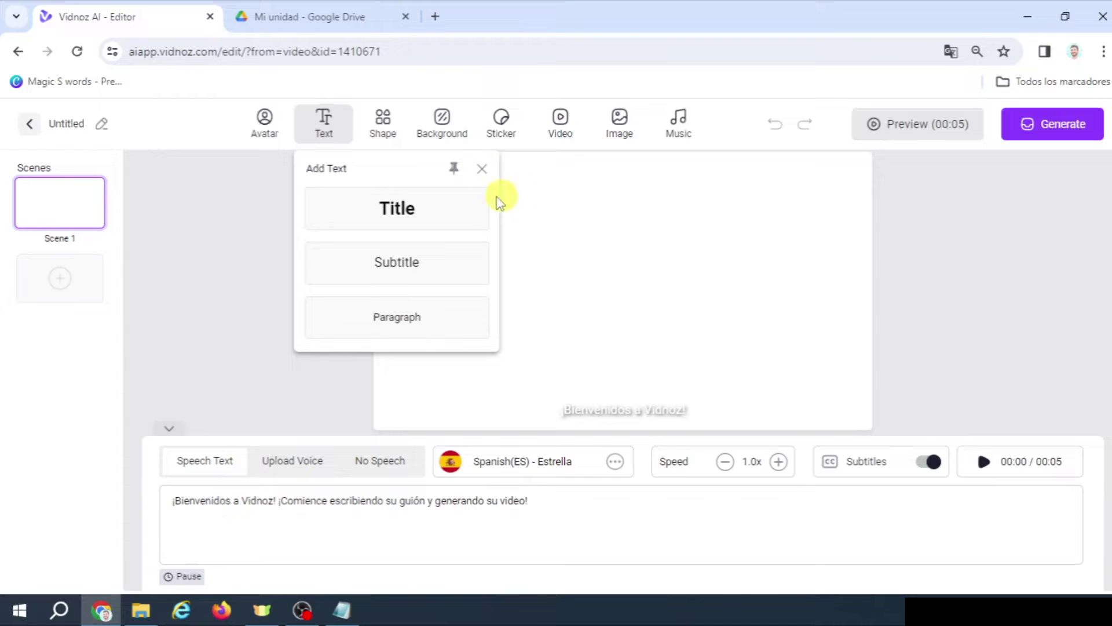
click(412, 211)
double_click(593, 242)
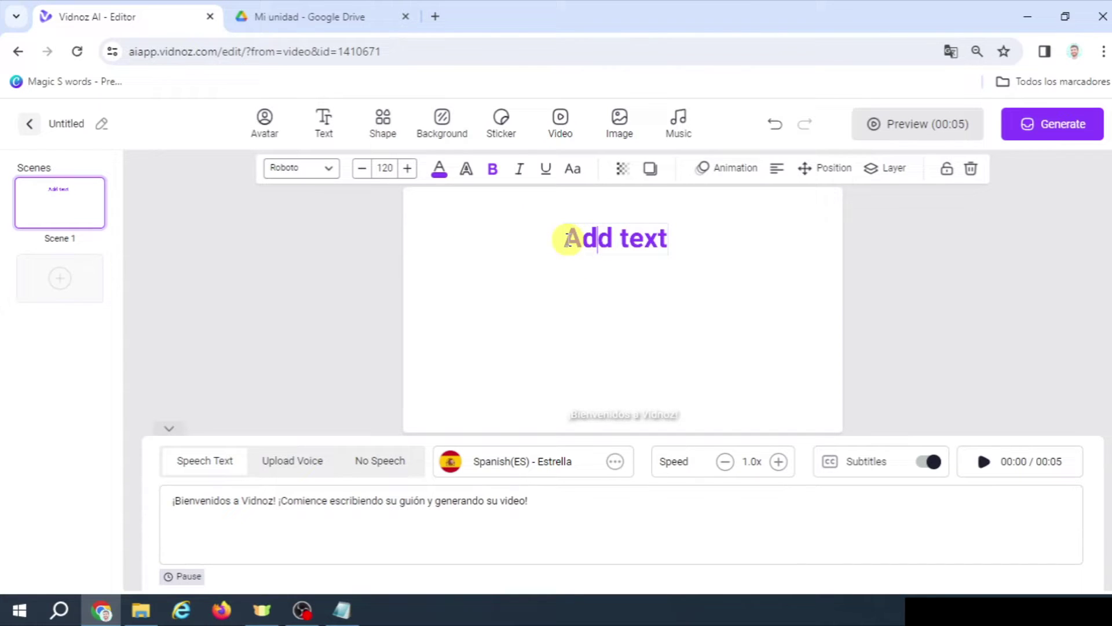
drag(564, 240, 692, 241)
text(HEALTHY HABITS B)
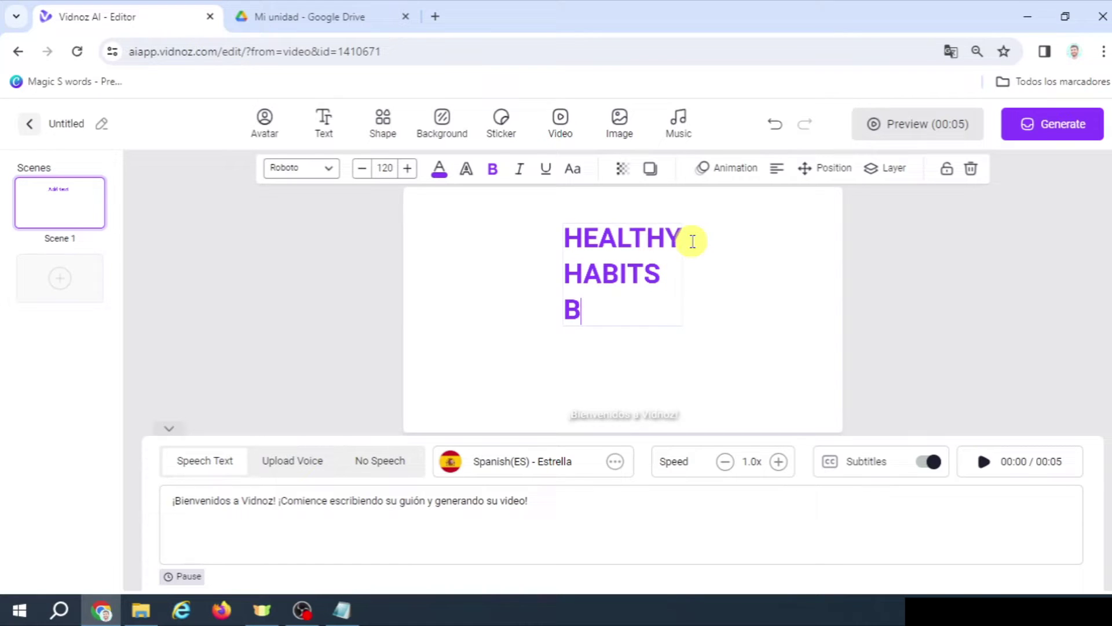
text(EYOND NUTRITION)
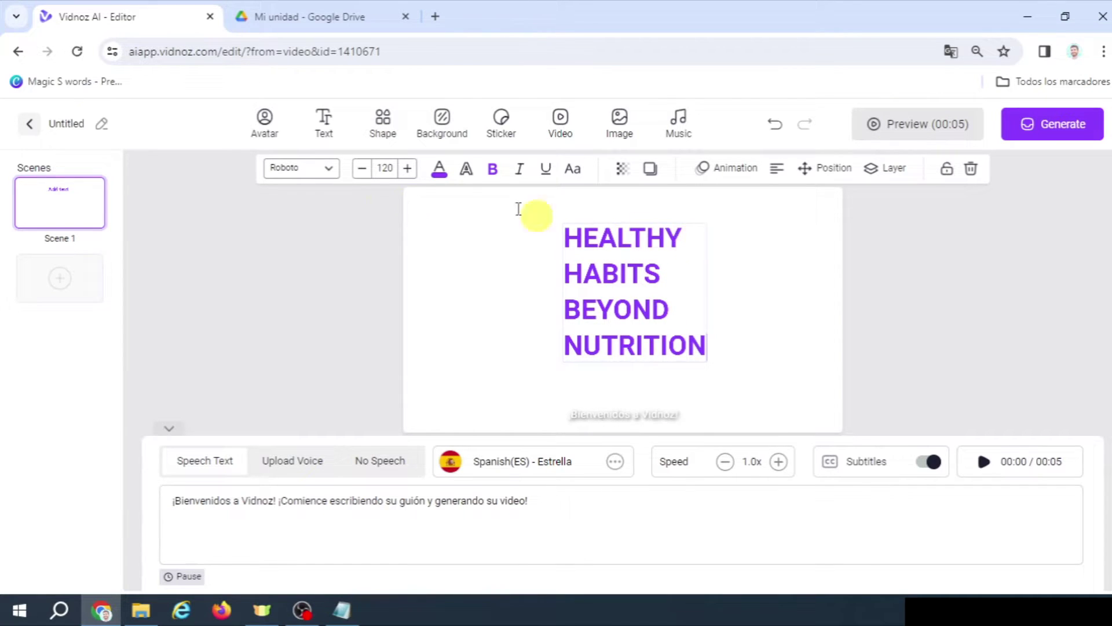
click(509, 261)
click(570, 292)
drag(563, 291, 444, 290)
drag(704, 254, 808, 255)
Fill the title with a gradient from dark green to lighter green.
click(466, 169)
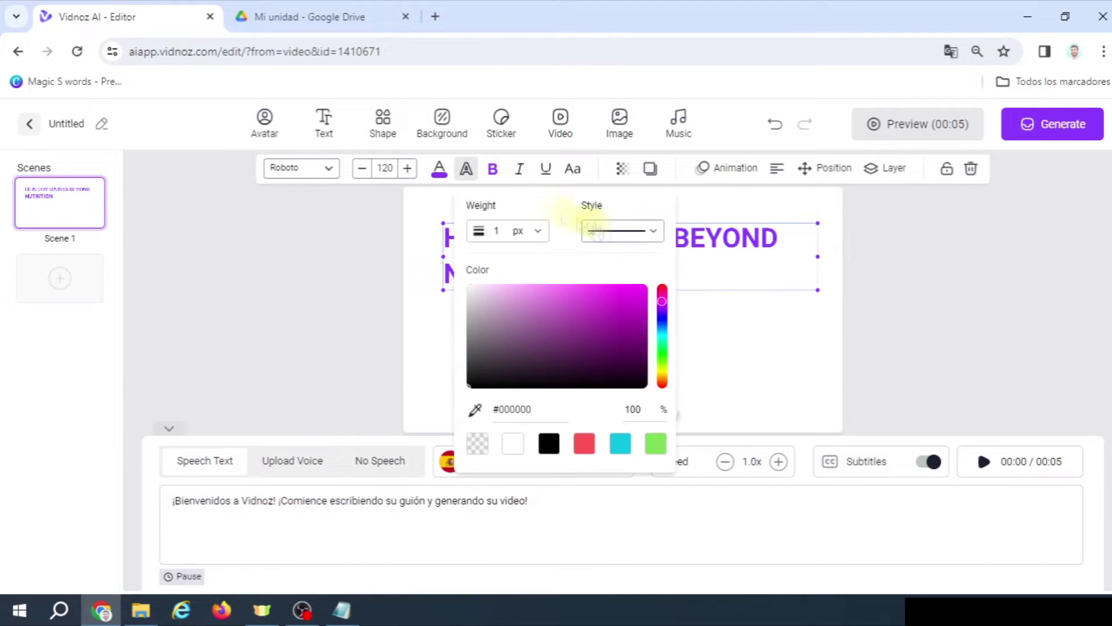
click(439, 169)
click(503, 206)
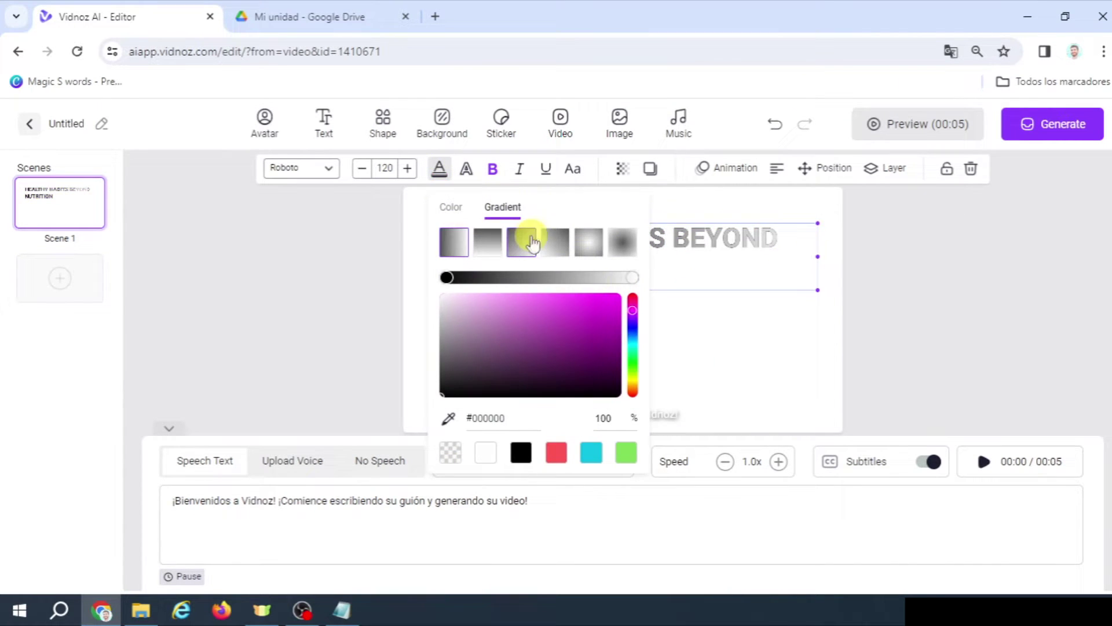
click(634, 377)
click(633, 277)
click(632, 365)
click(532, 334)
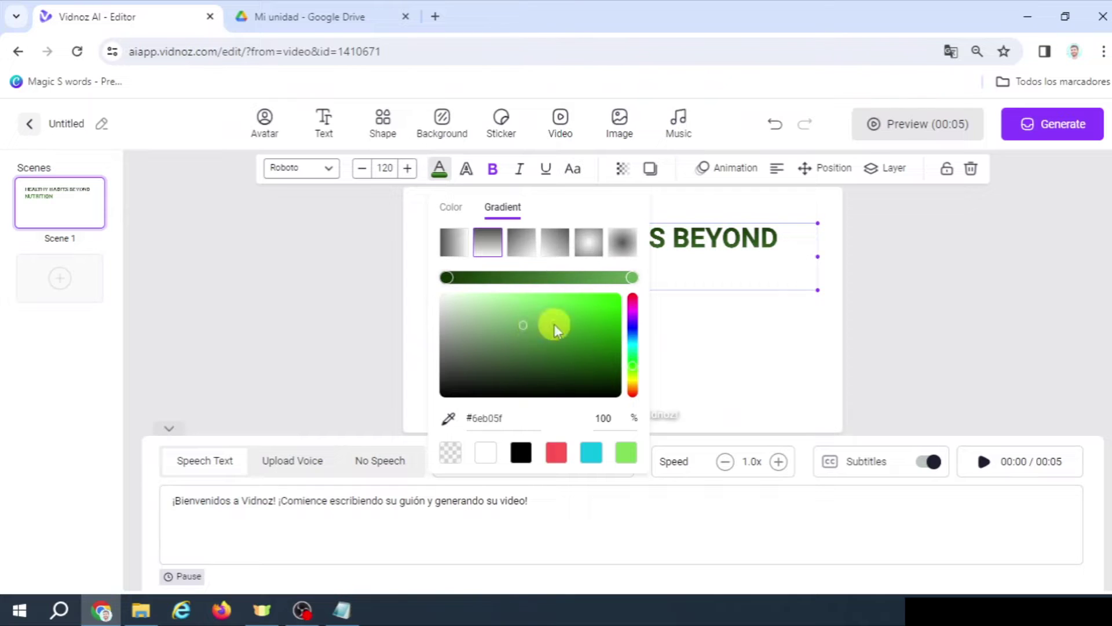
click(546, 250)
Set the title size to 170, centre-align it, and move it to the middle of the scene.
click(407, 168)
click(408, 168)
click(362, 168)
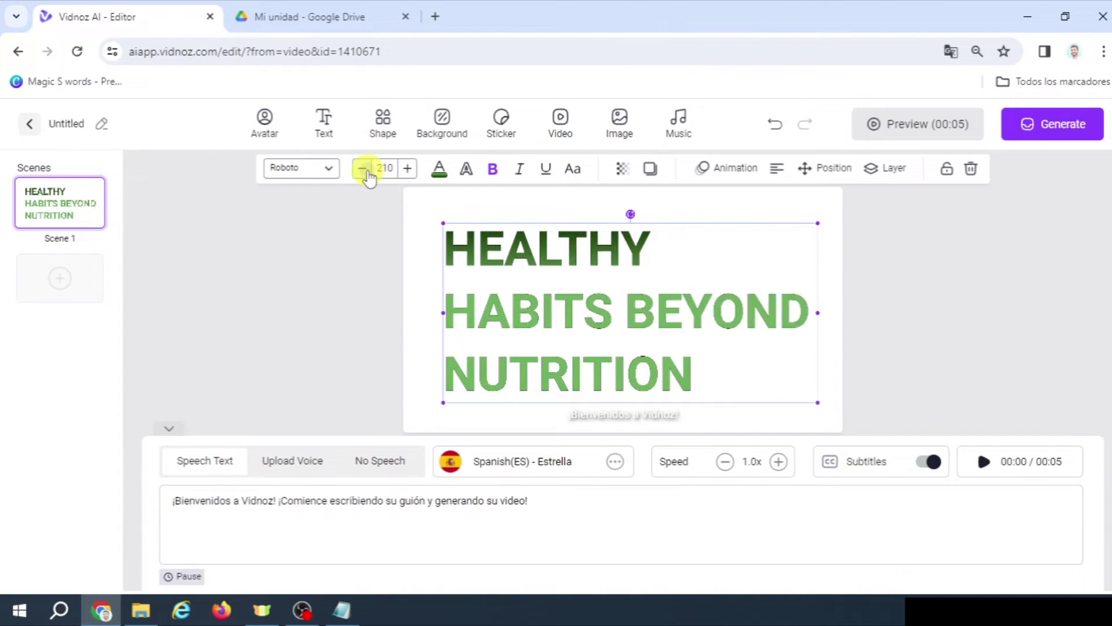
click(362, 168)
click(362, 168)
click(777, 168)
click(819, 236)
drag(651, 250, 639, 279)
Switch the title font to Anton and raise its size to 230.
click(301, 168)
click(318, 219)
click(407, 168)
click(408, 168)
click(407, 168)
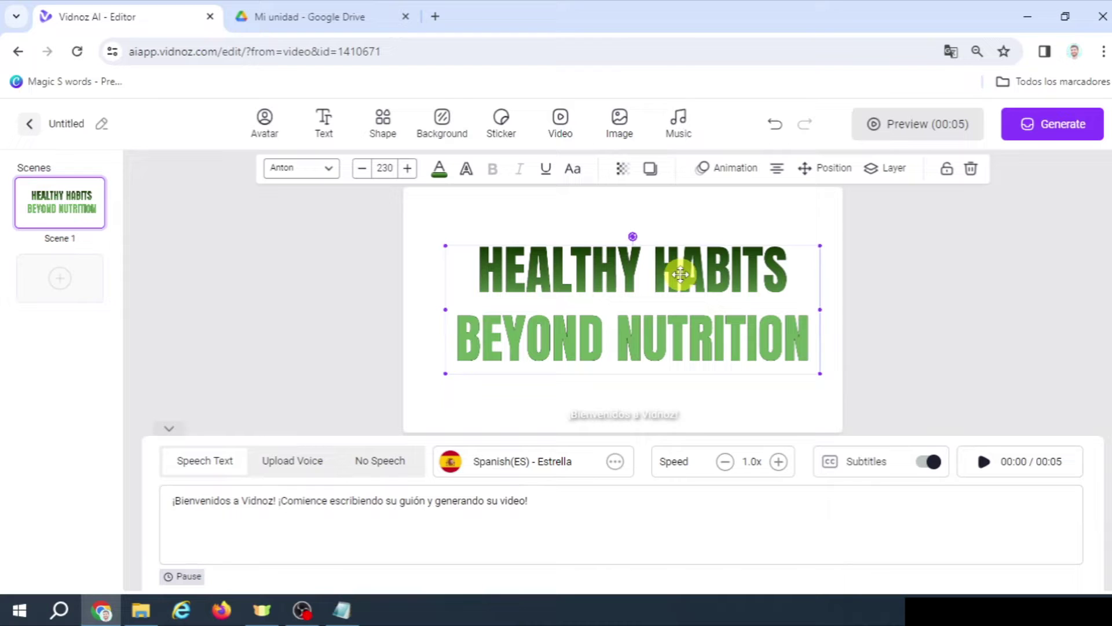
Give the title a Scale in entrance animation and play the scene preview.
click(733, 176)
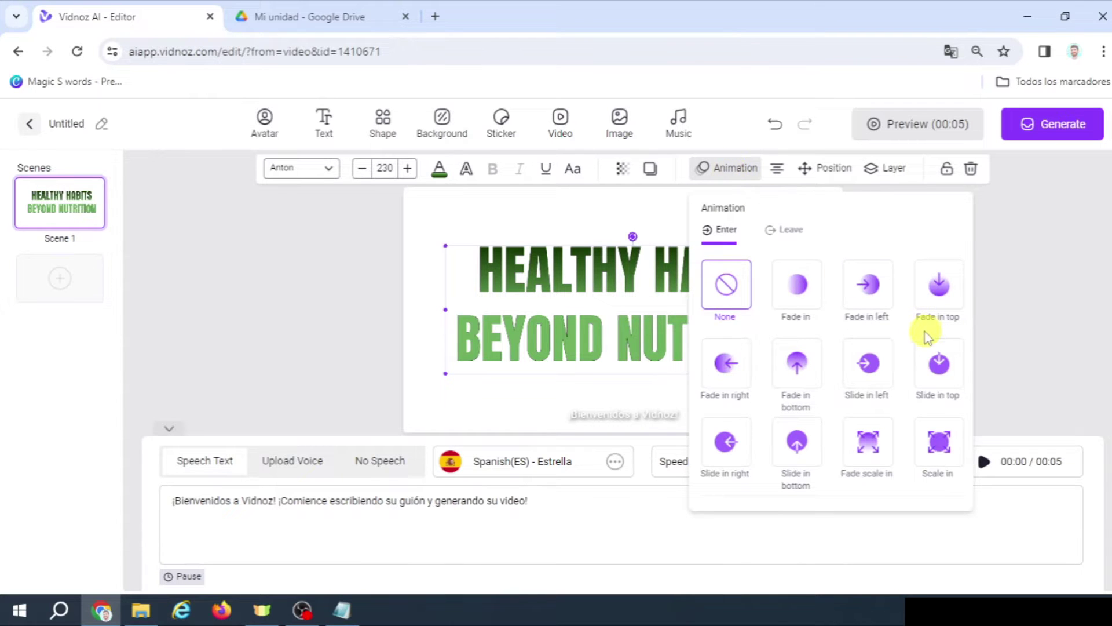
click(937, 443)
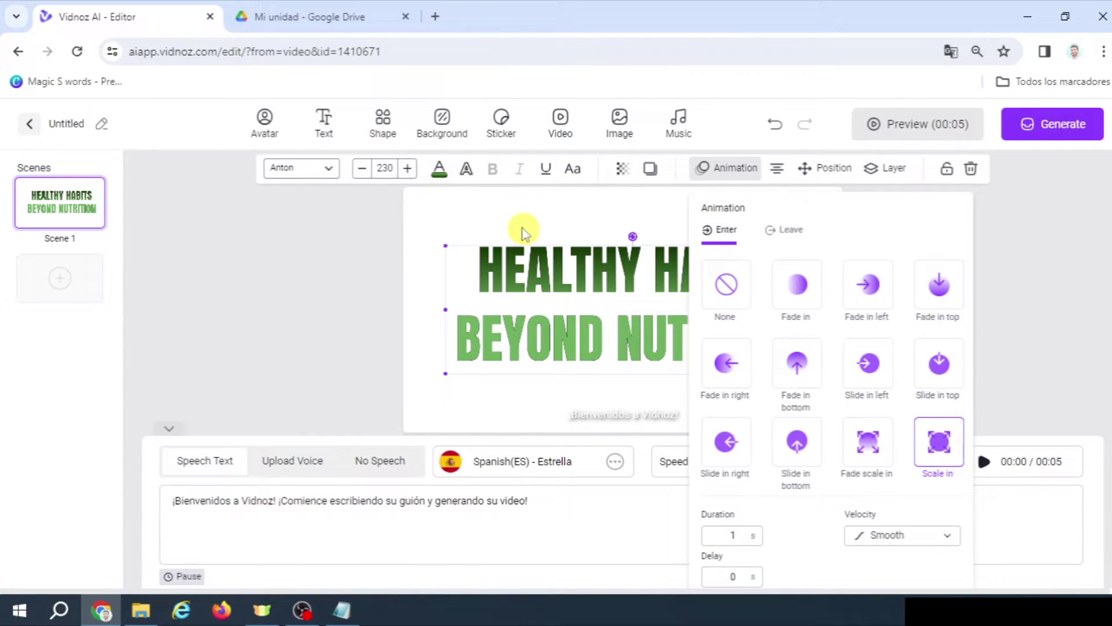
click(909, 121)
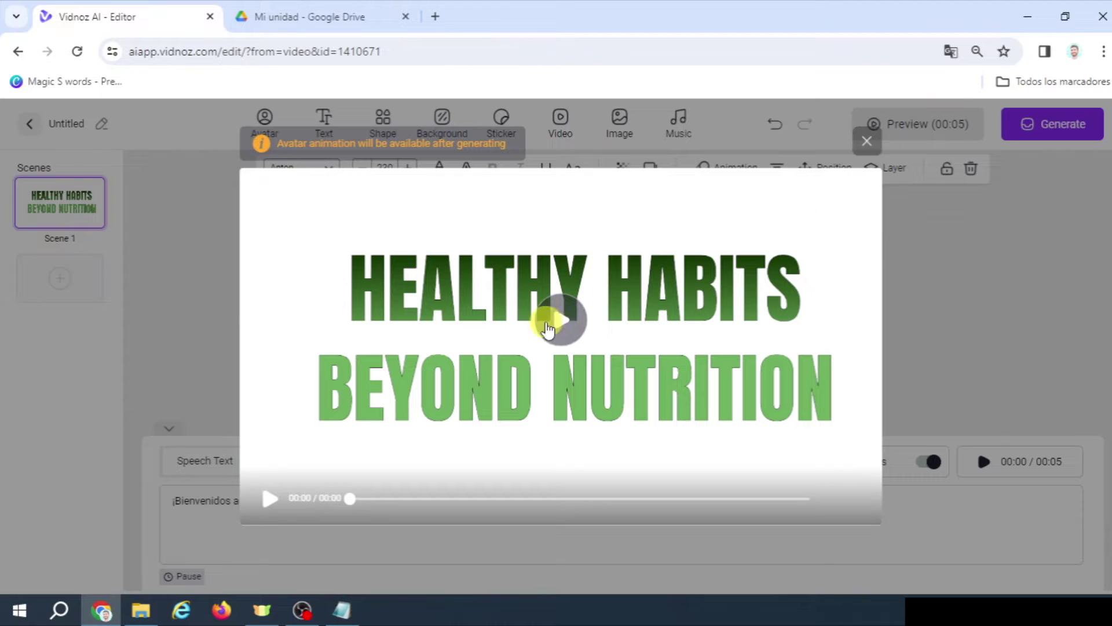
click(559, 320)
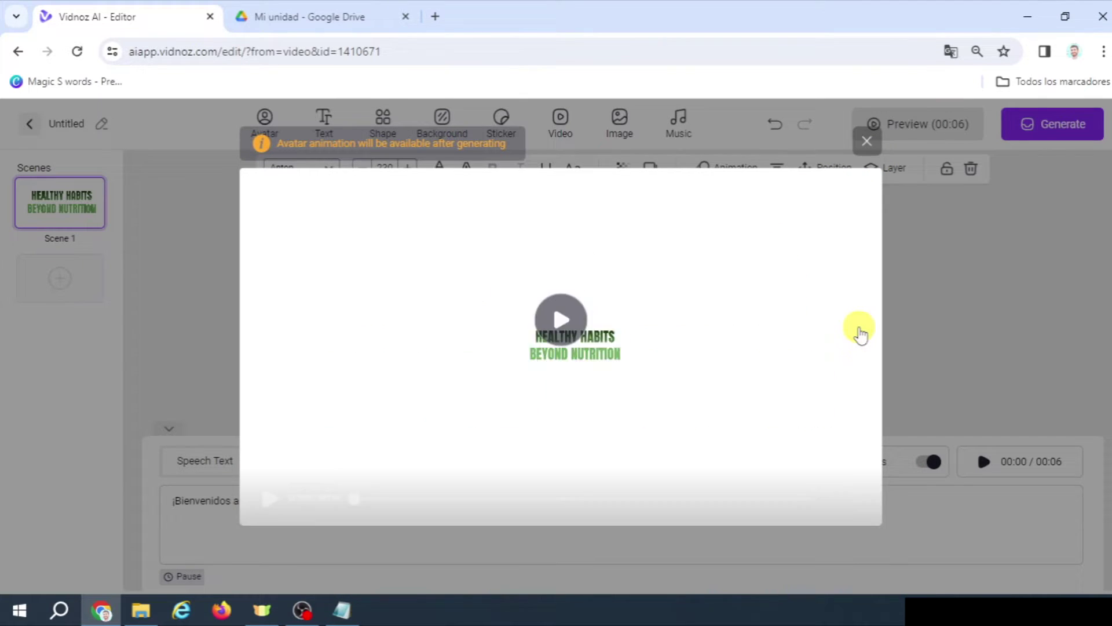
click(867, 141)
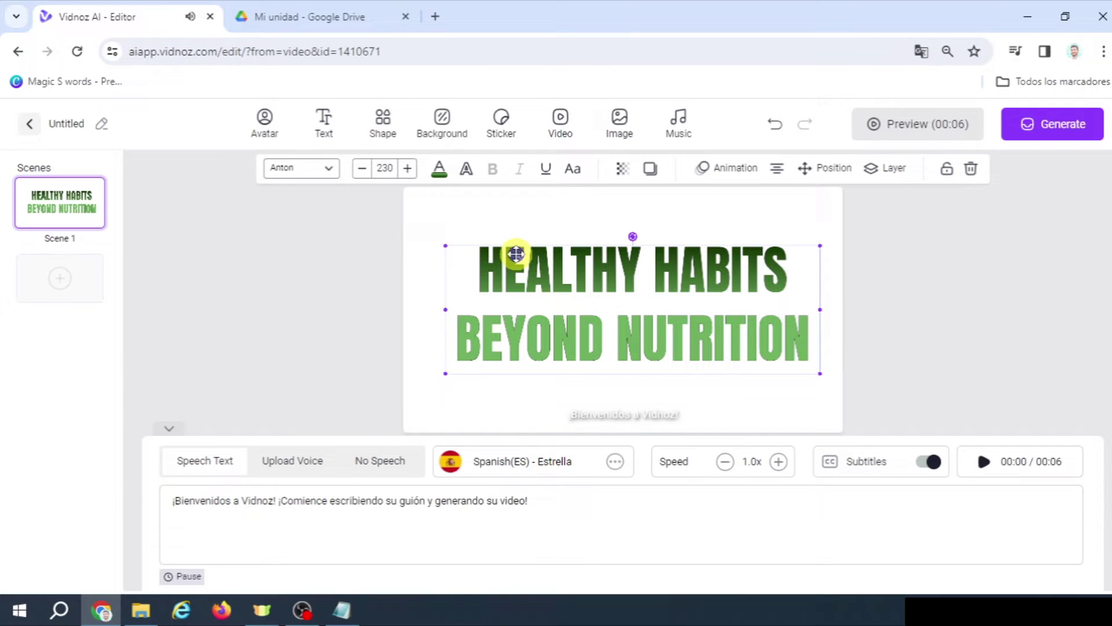
Replace the narration script with the title text 'HEALTHY HABITS BEYOND NUTRITION'.
double_click(496, 265)
drag(493, 265, 835, 360)
key(ctrl+c)
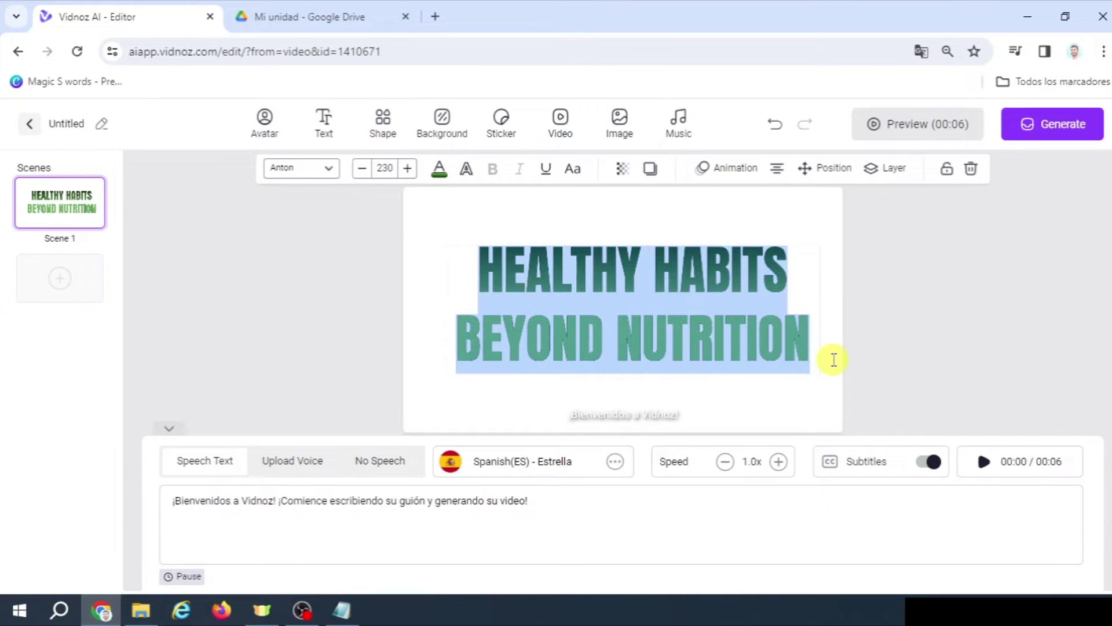
drag(565, 497, 55, 501)
key(ctrl+v)
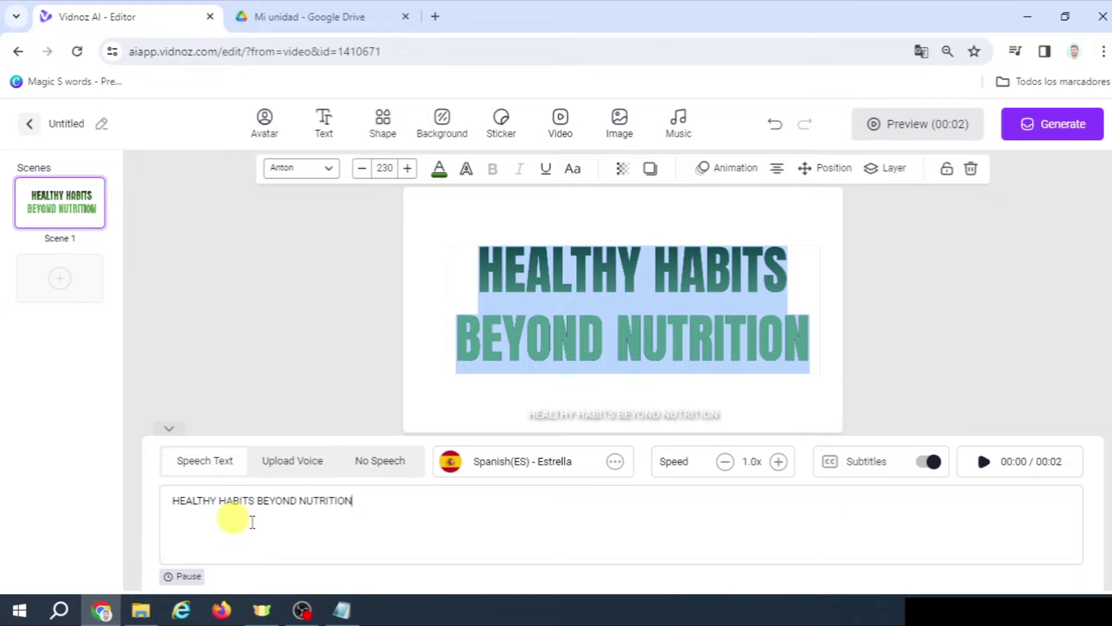
Set the narration voice to the English(US) Christopher voice.
click(594, 470)
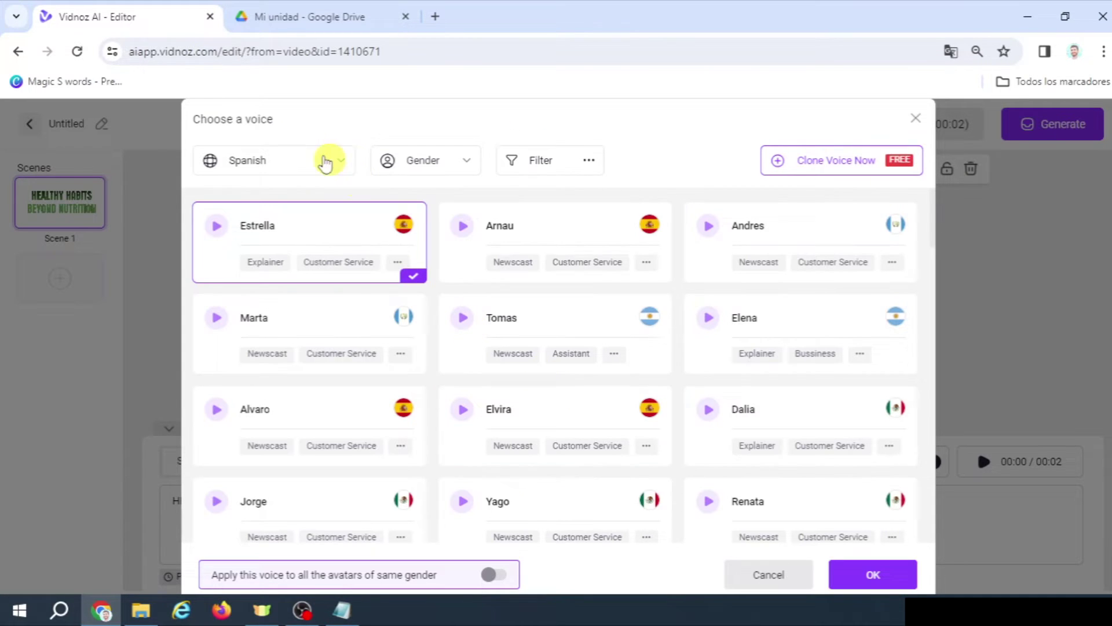
click(324, 179)
scroll(280, 210, up, 15)
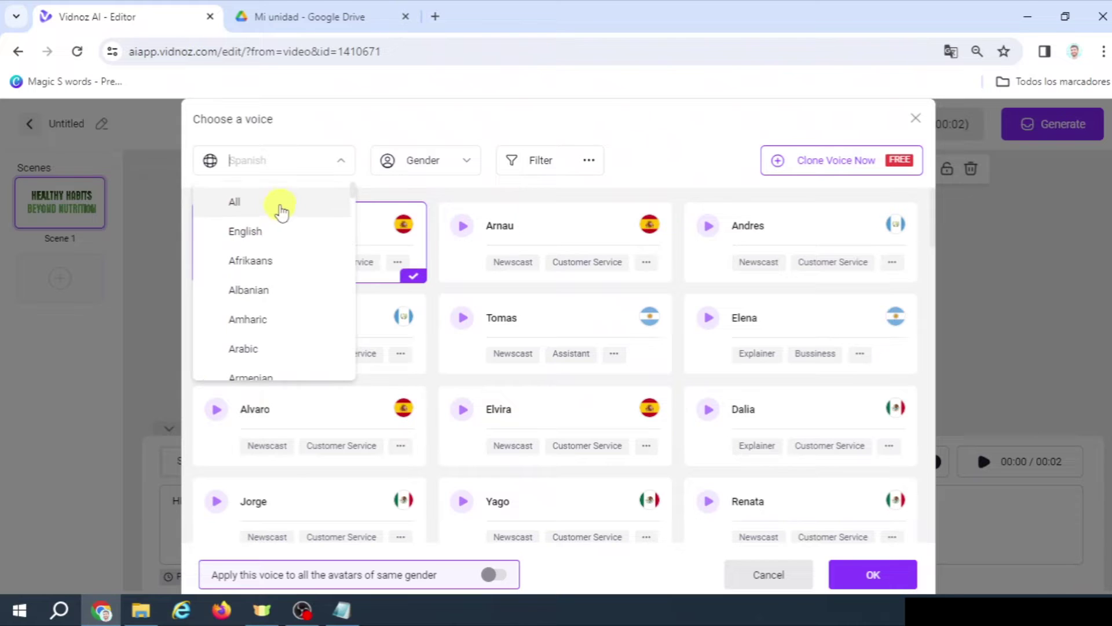
click(275, 235)
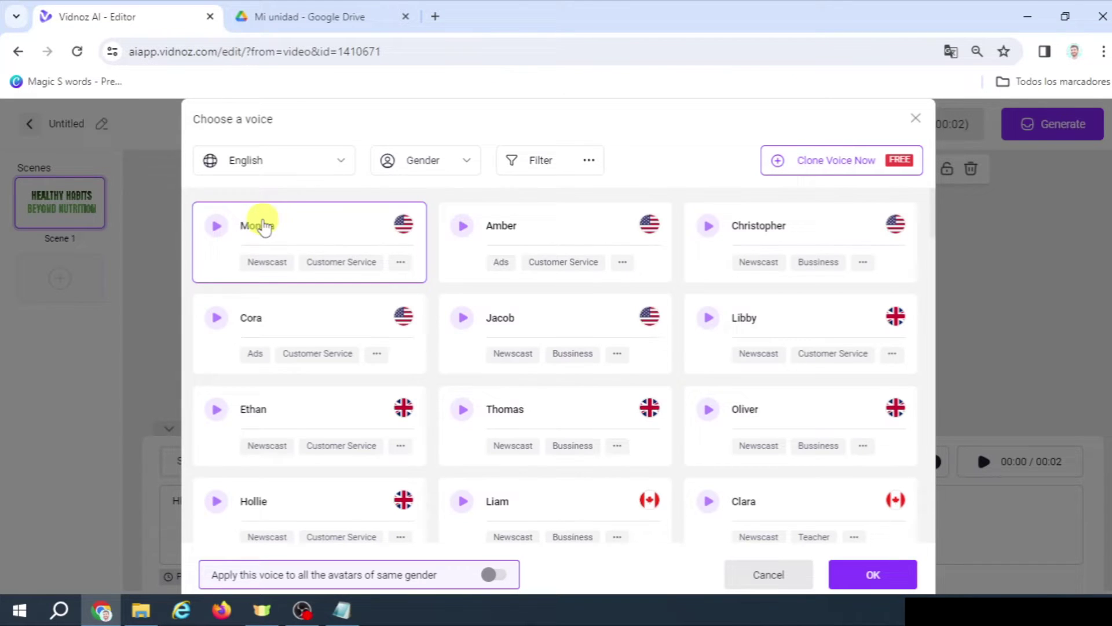
click(468, 230)
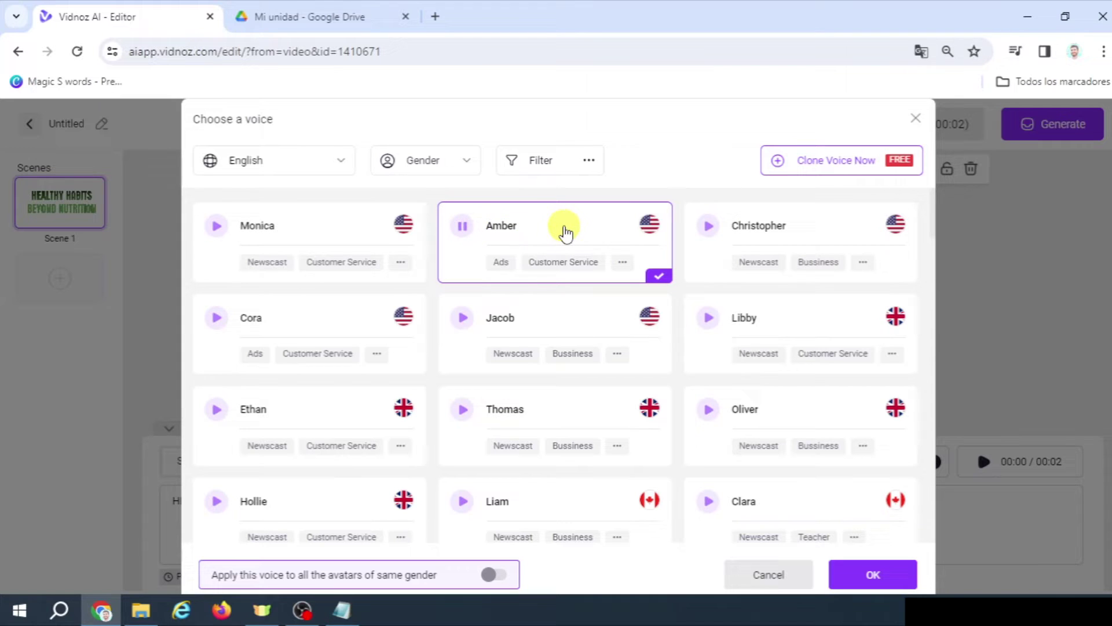
click(707, 227)
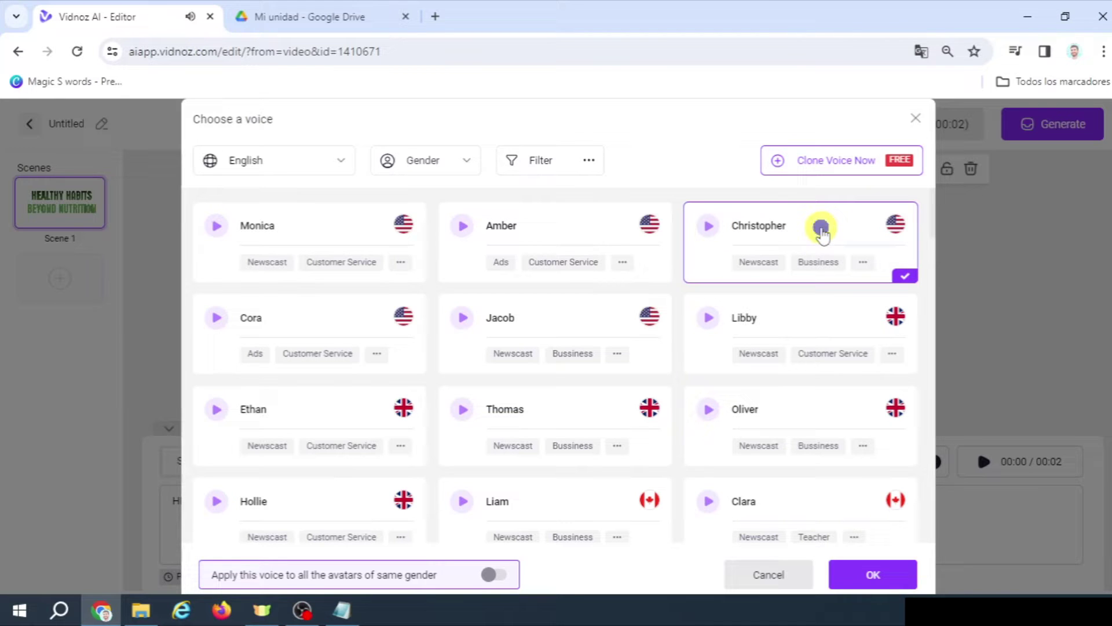
click(864, 574)
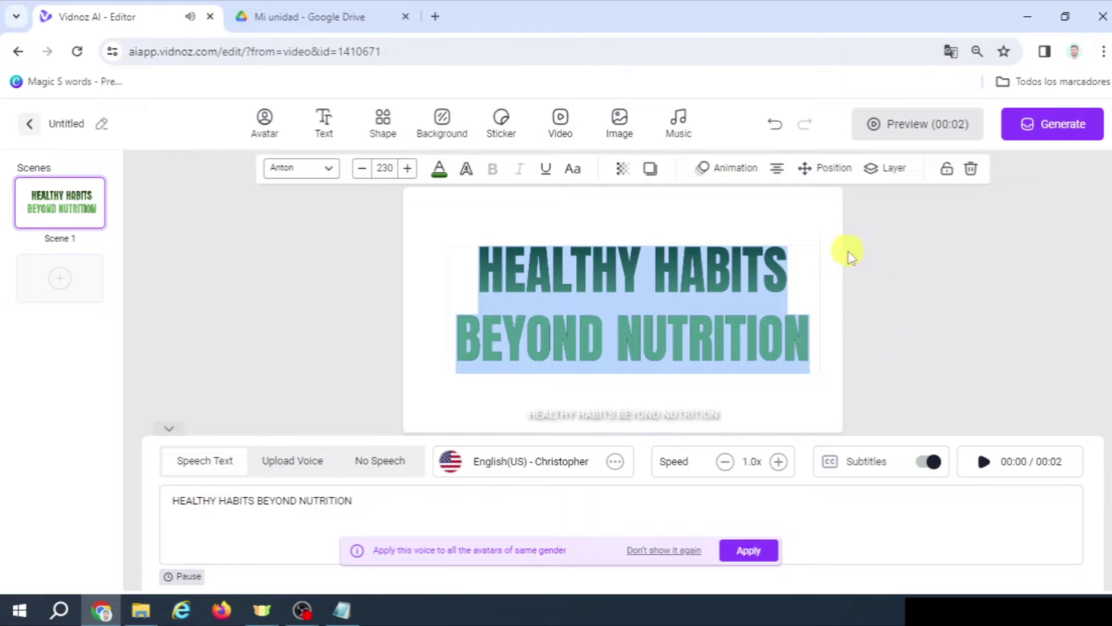
Turn off Scene 1's subtitles and preview the scene with the new voice.
click(927, 461)
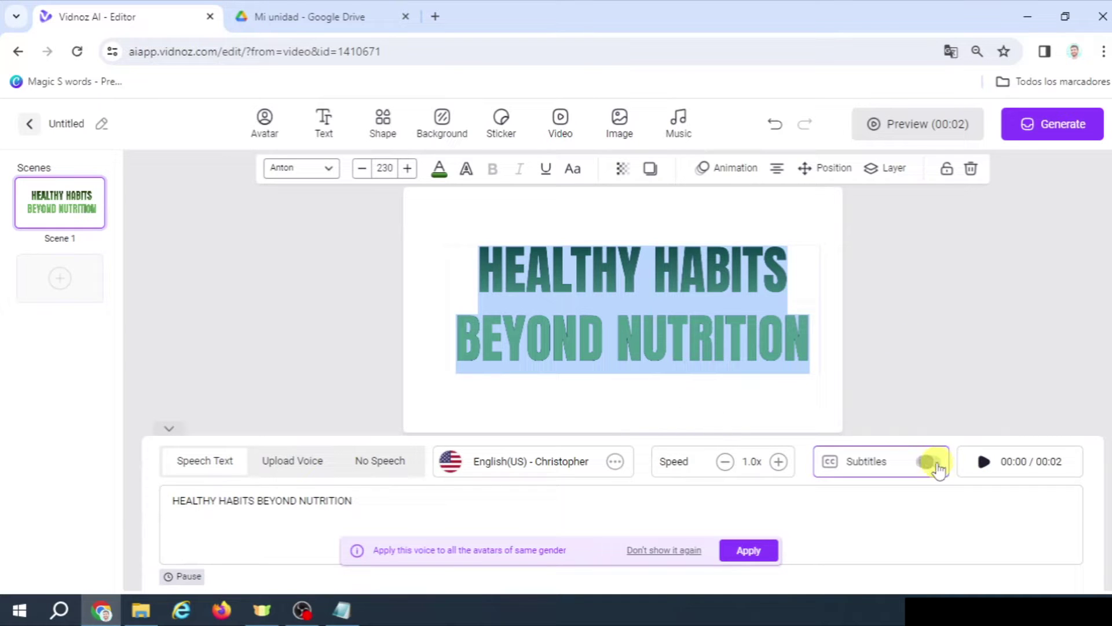
click(942, 137)
click(585, 318)
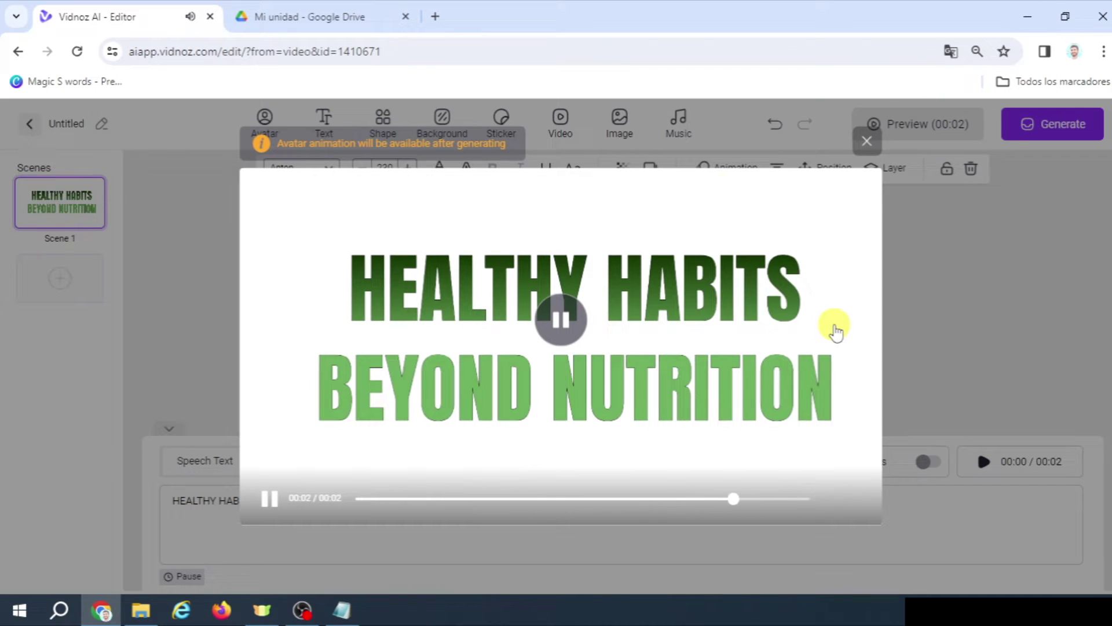
click(867, 140)
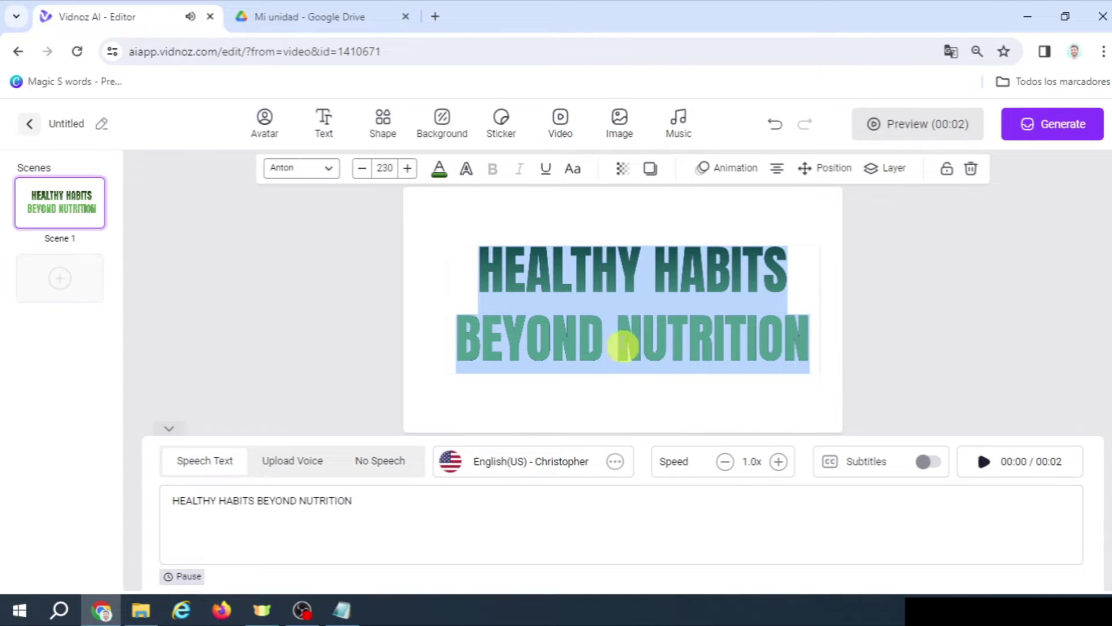
click(671, 226)
click(622, 268)
click(488, 248)
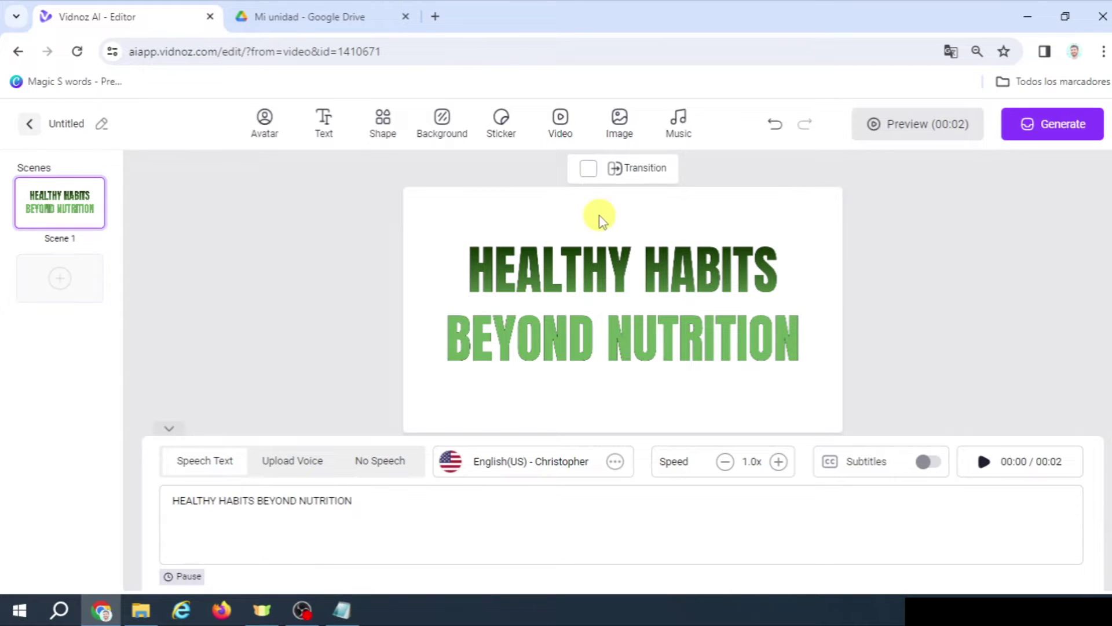
Search stock videos for COLOURS and add the bokeh clip to Scene 1.
click(560, 121)
click(938, 207)
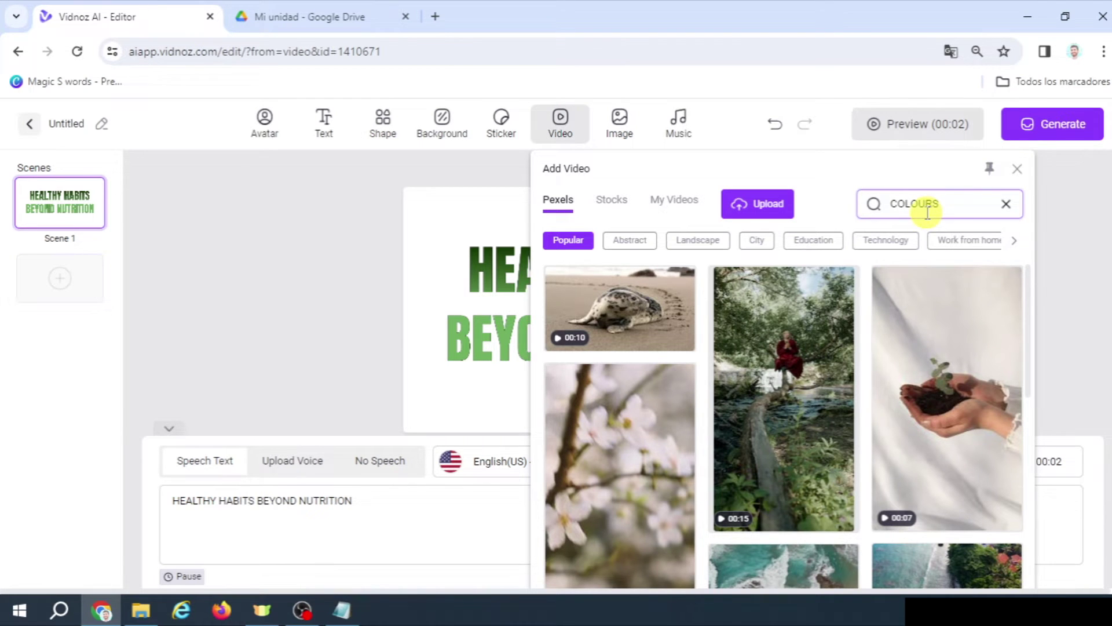
key(Return)
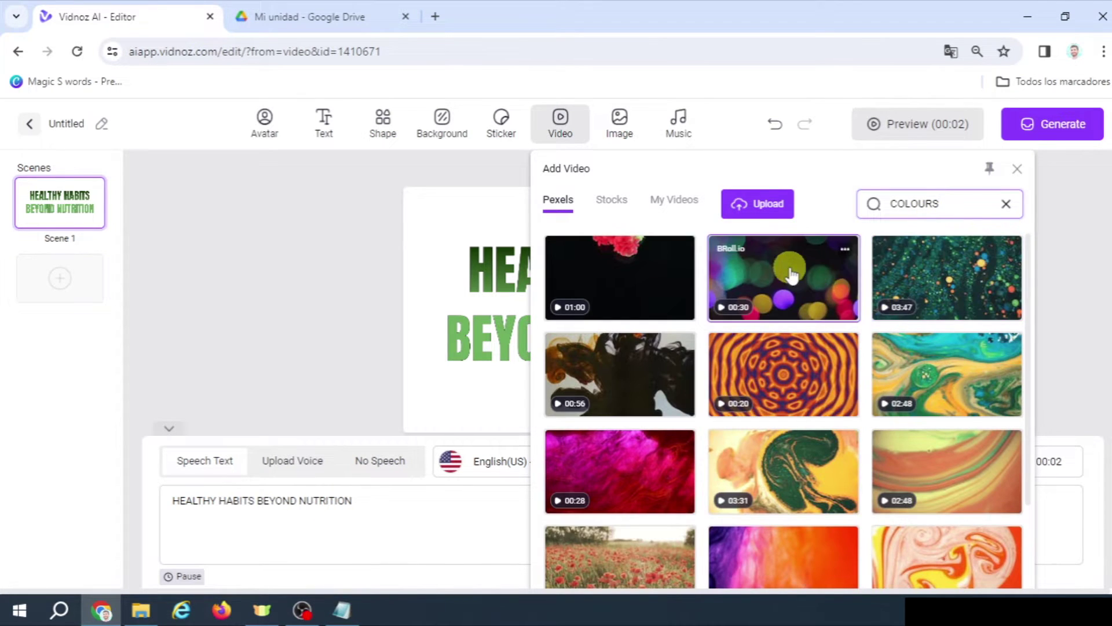
click(784, 272)
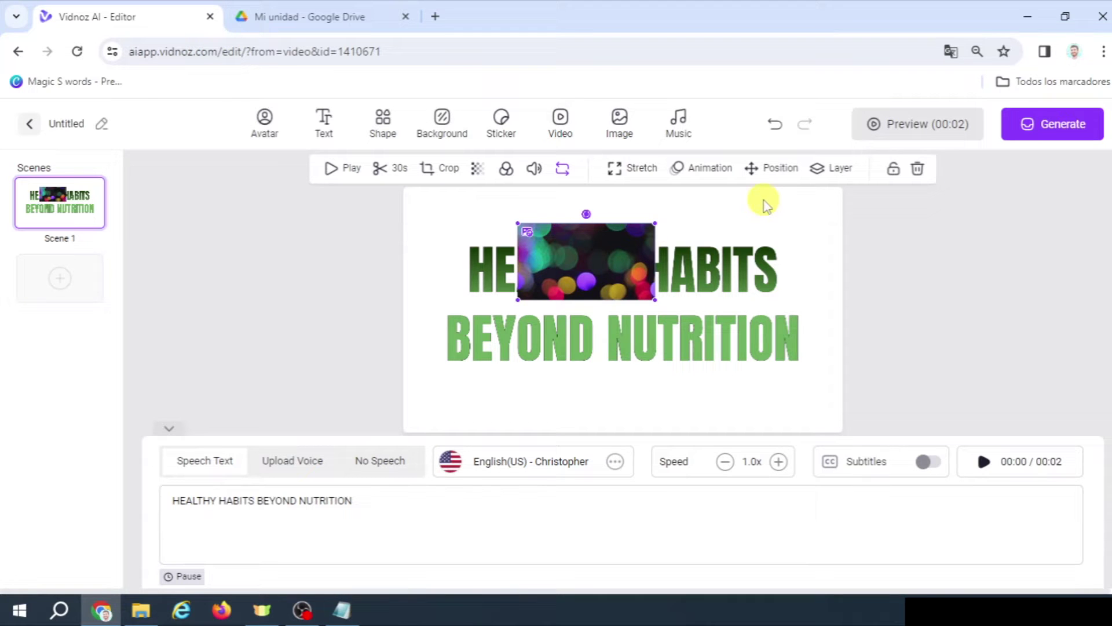
Stretch the bokeh clip full-frame, send it behind the title, and lower its opacity to 40%.
click(642, 174)
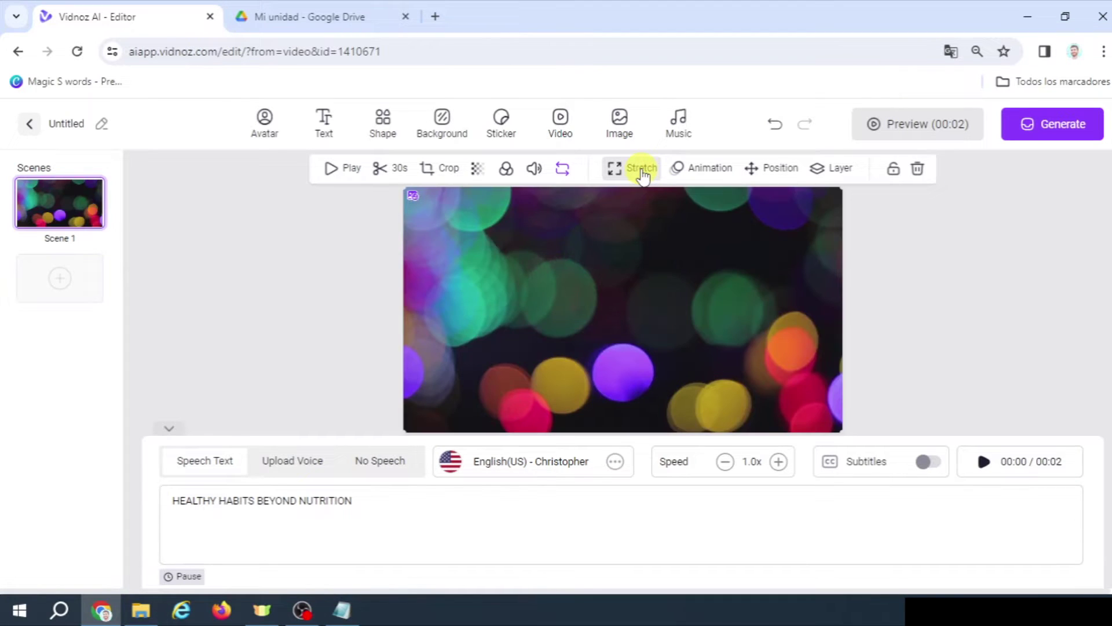
click(842, 171)
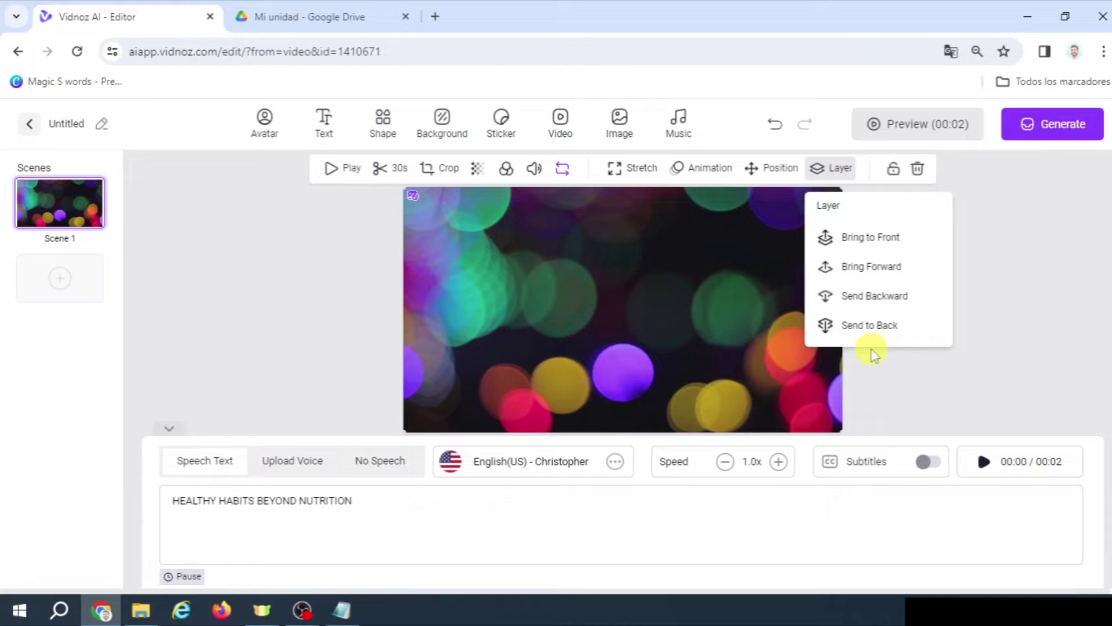
click(873, 329)
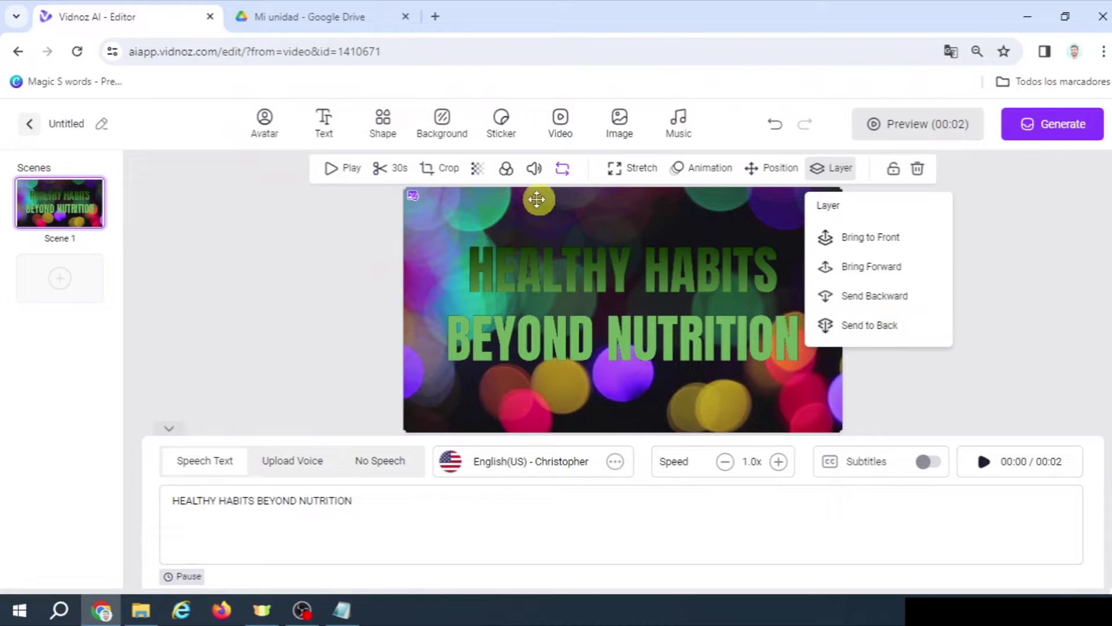
click(479, 174)
click(479, 173)
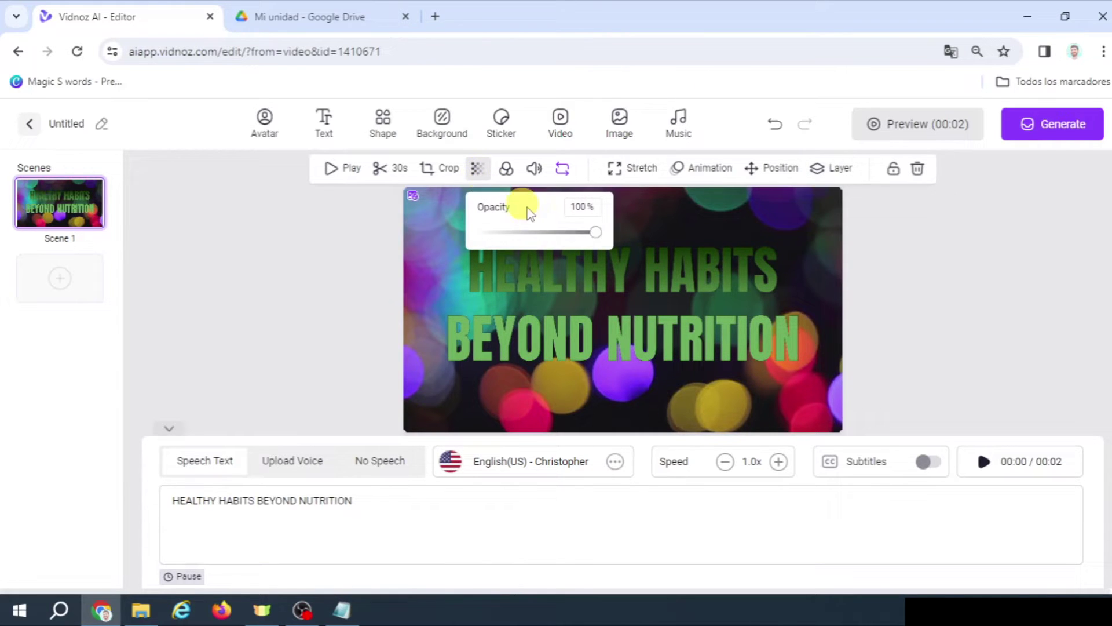
drag(596, 235, 532, 243)
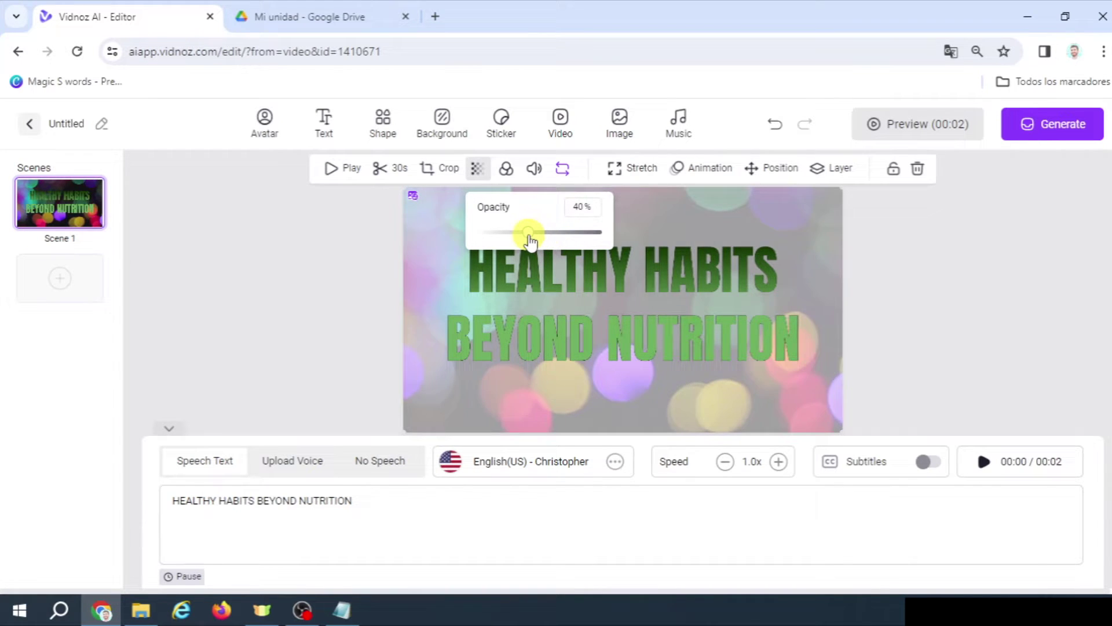
Darken the green at the right end of the title's gradient.
click(632, 273)
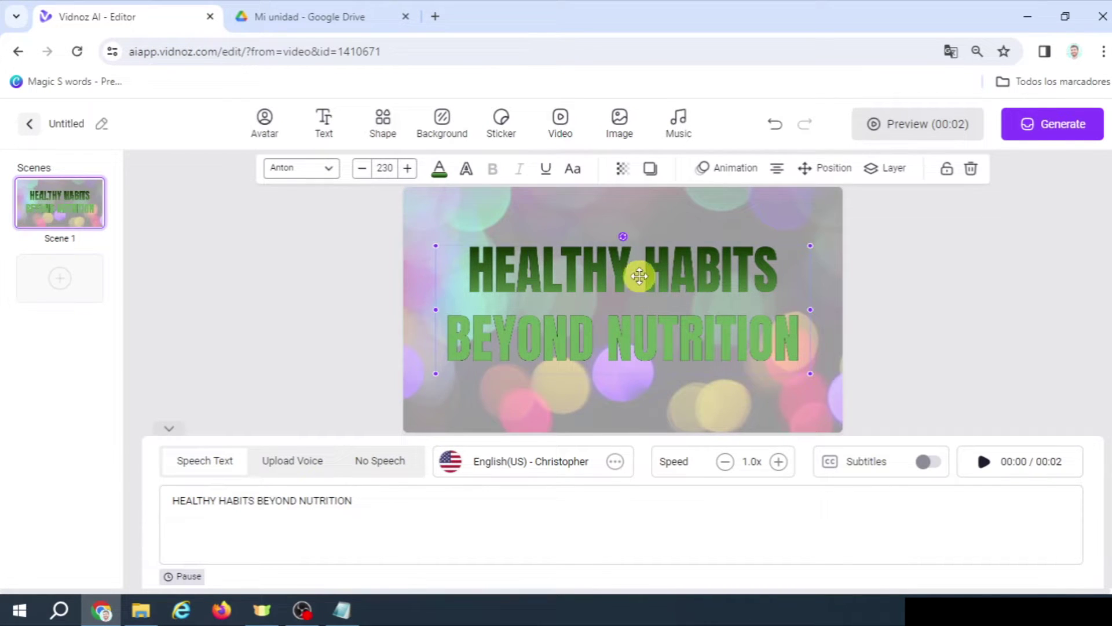
click(436, 170)
click(632, 278)
click(558, 325)
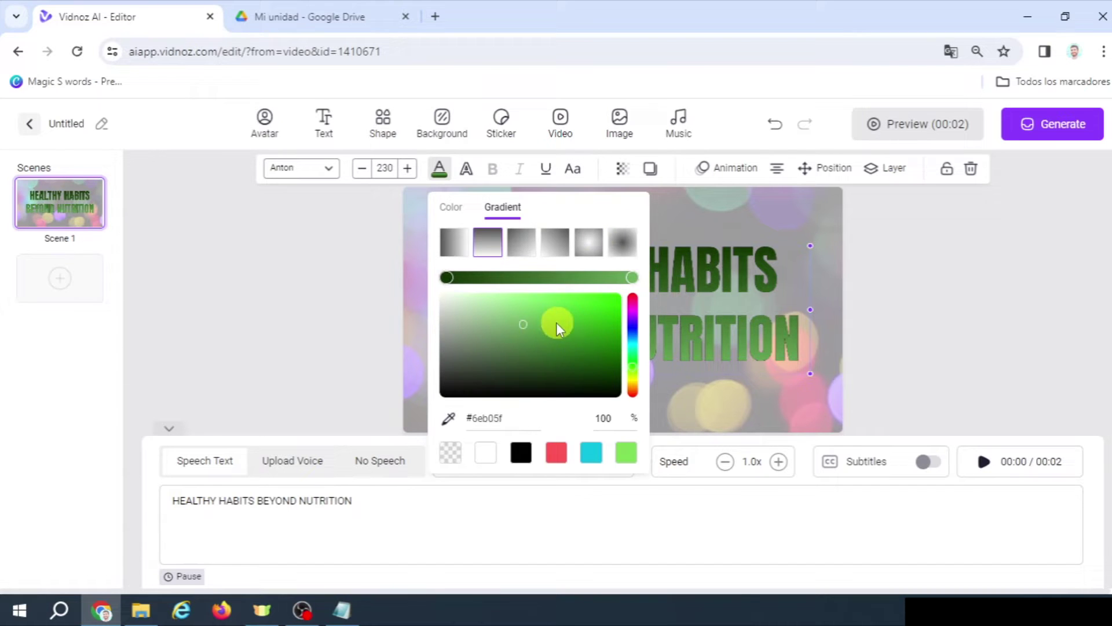
drag(523, 324, 572, 338)
click(891, 290)
click(892, 290)
Give the title a 2 px outline and add a blank Scene 2.
click(640, 263)
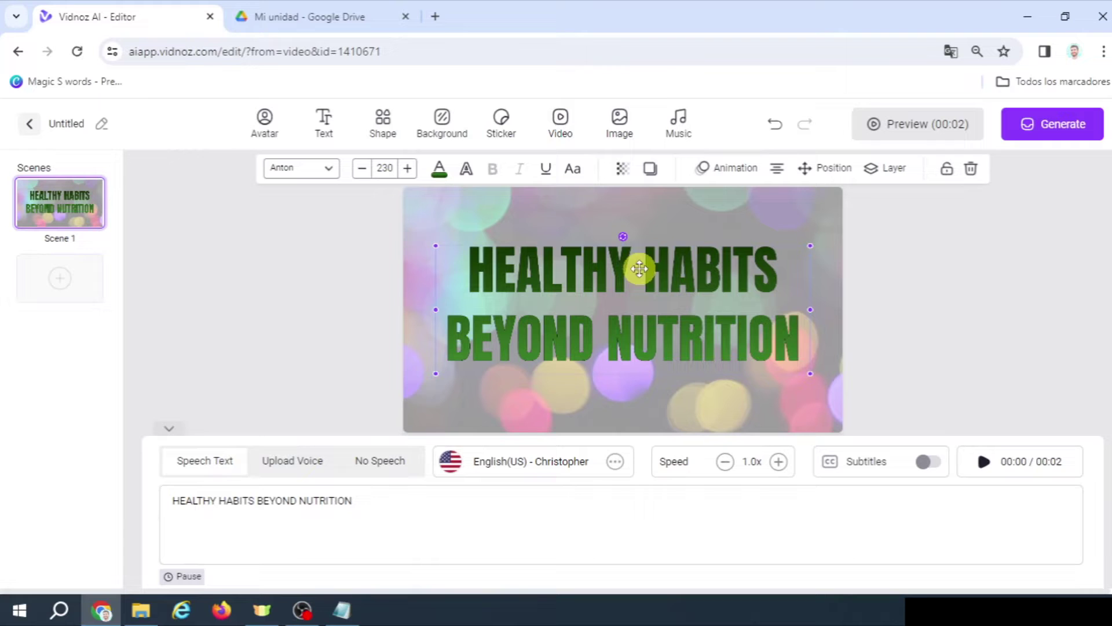
click(466, 170)
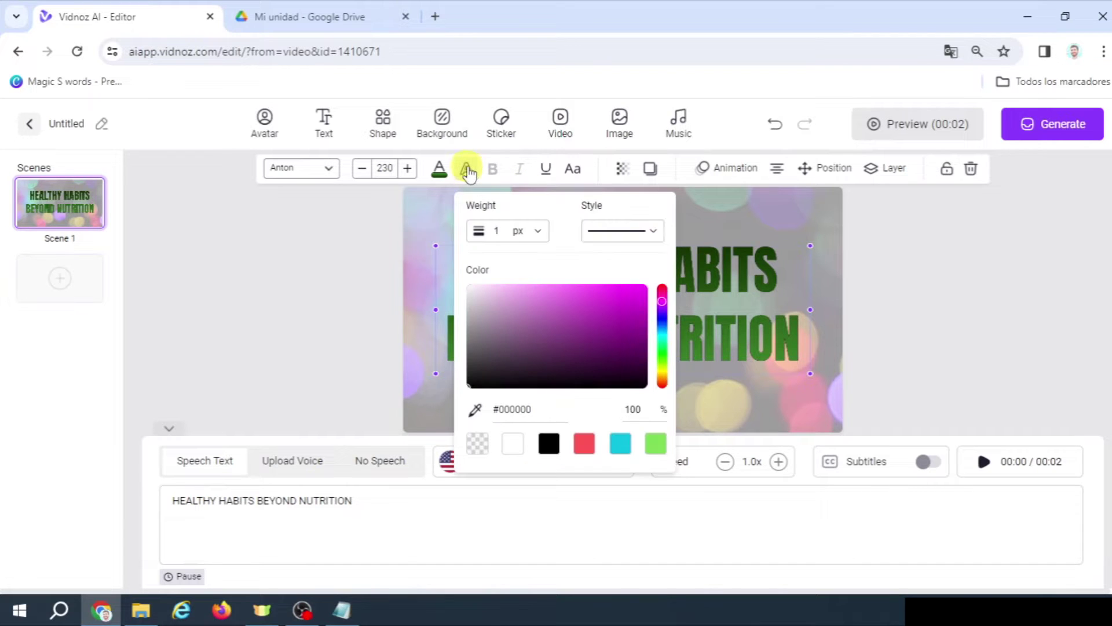
click(532, 232)
click(516, 288)
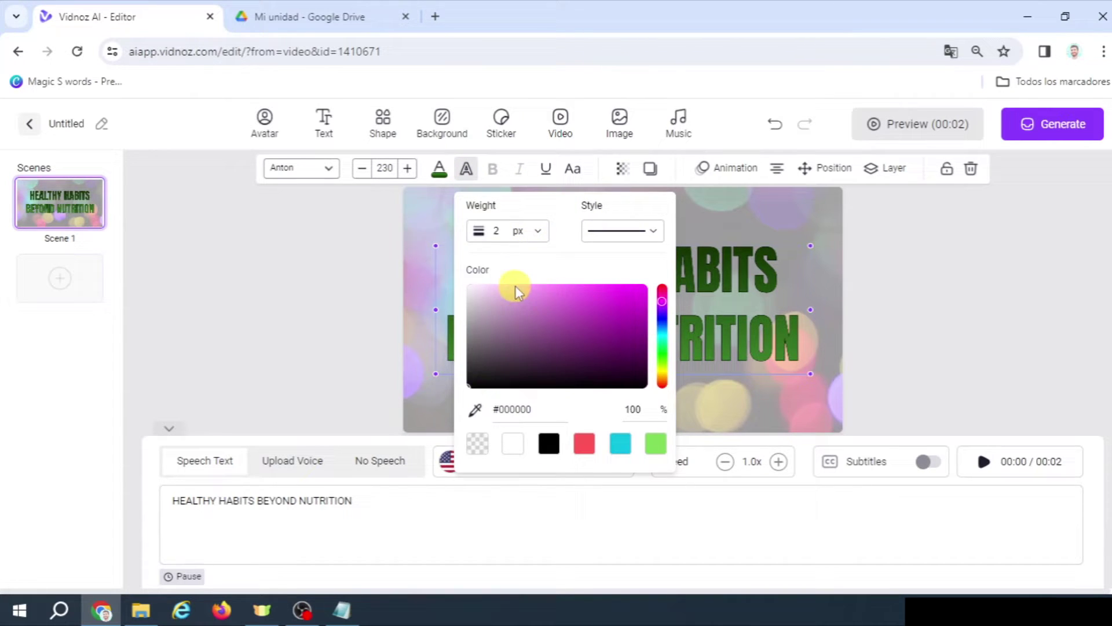
click(901, 279)
click(904, 280)
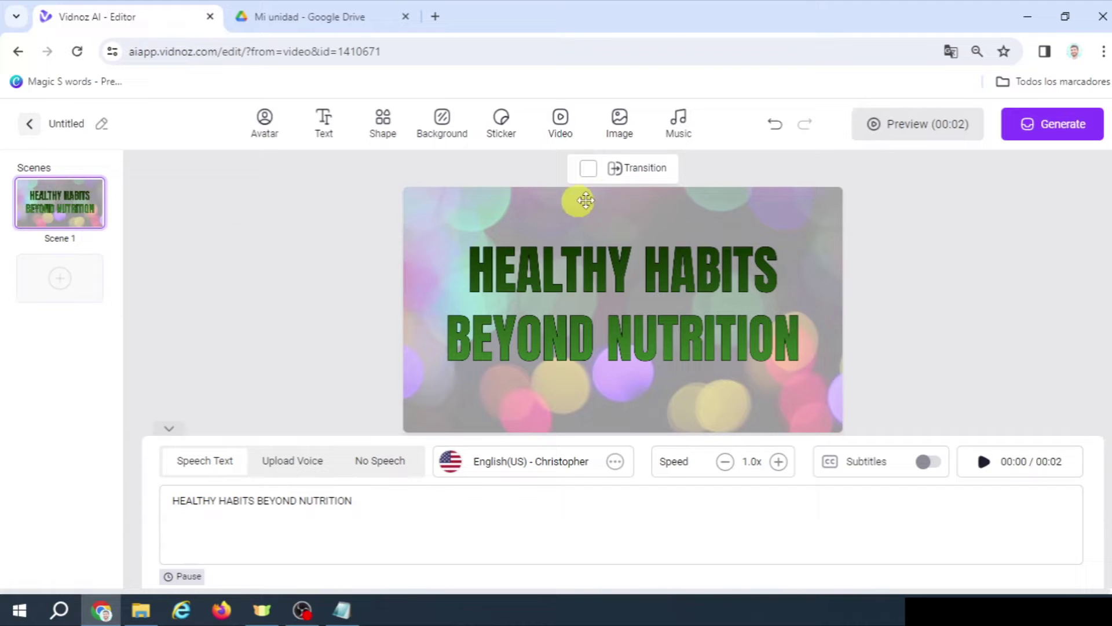
click(66, 280)
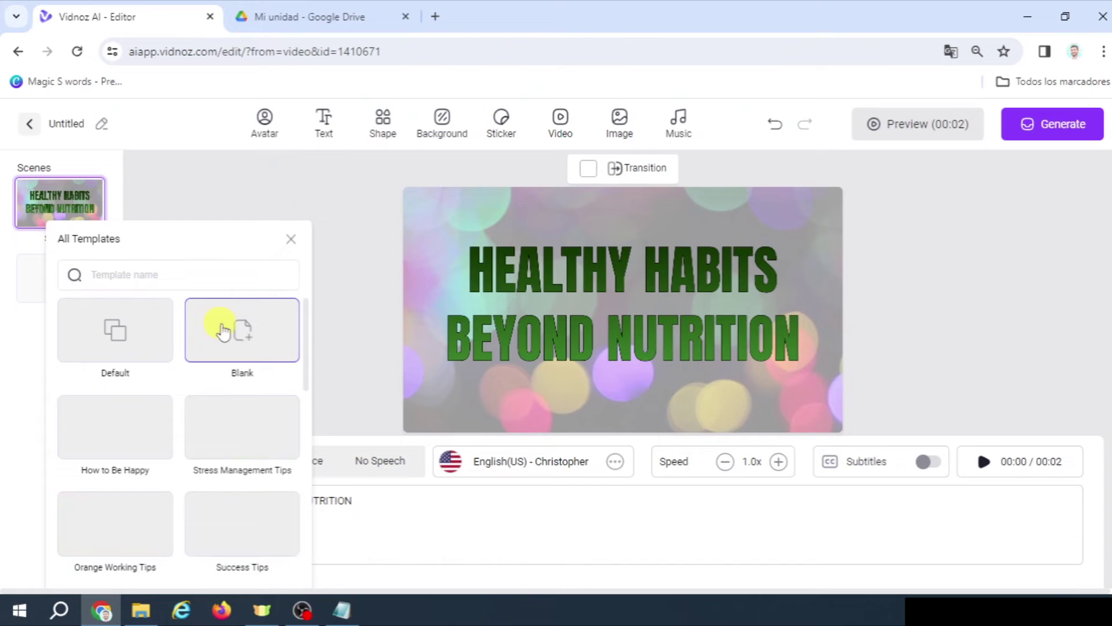
click(240, 331)
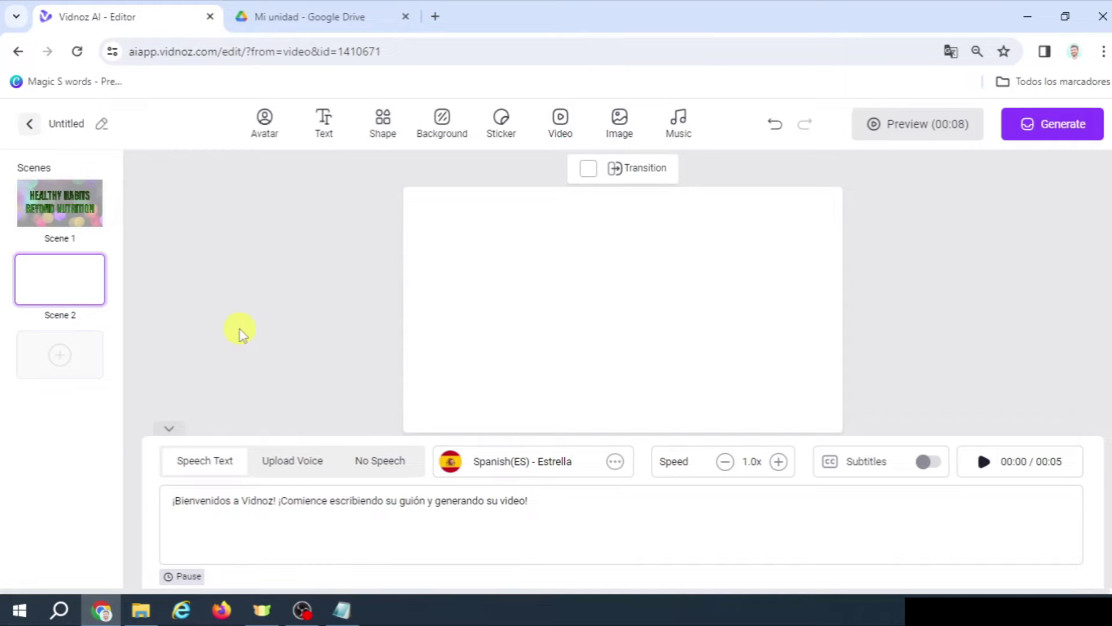
Bring the Script file forward in Notepad and select its opening 'Hey there!' paragraph.
click(343, 610)
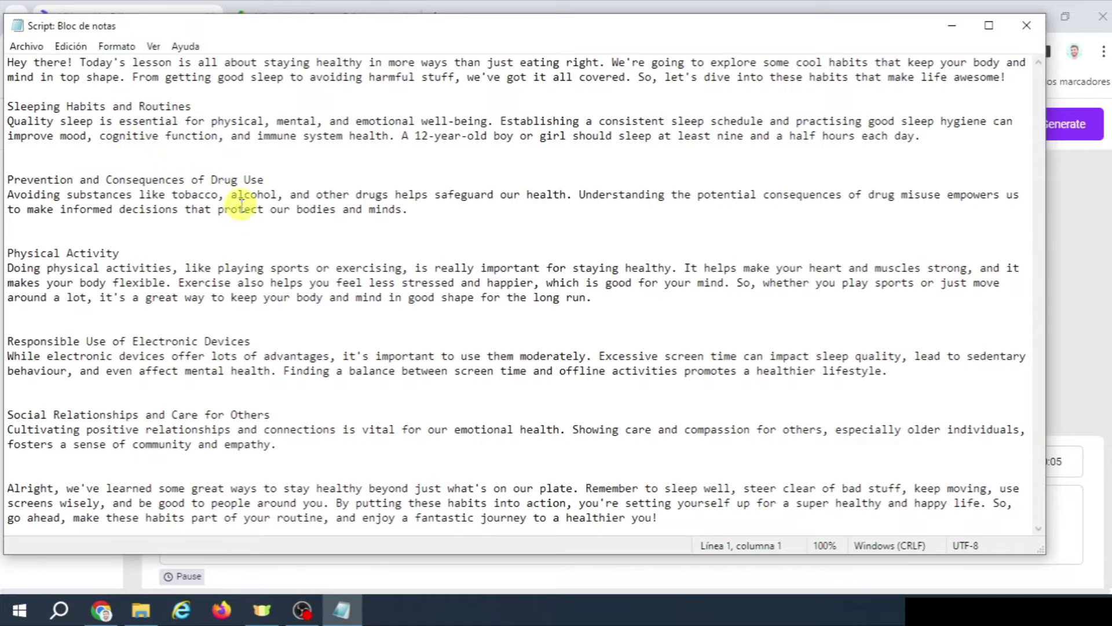
drag(660, 518, 590, 472)
drag(525, 436, 26, 53)
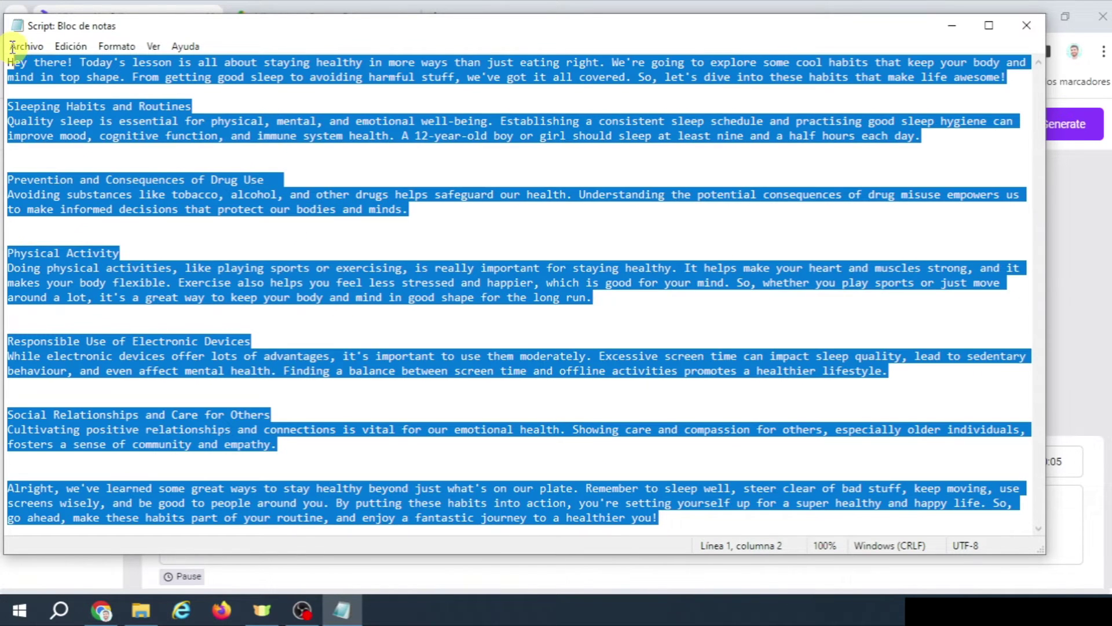
click(495, 222)
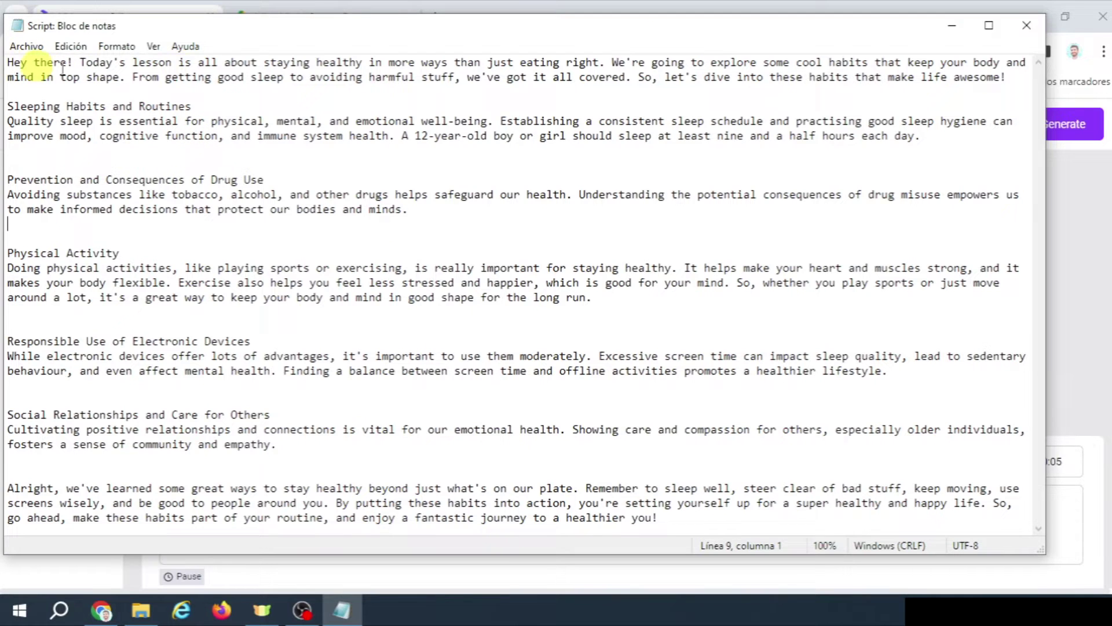
drag(1015, 77, 2, 29)
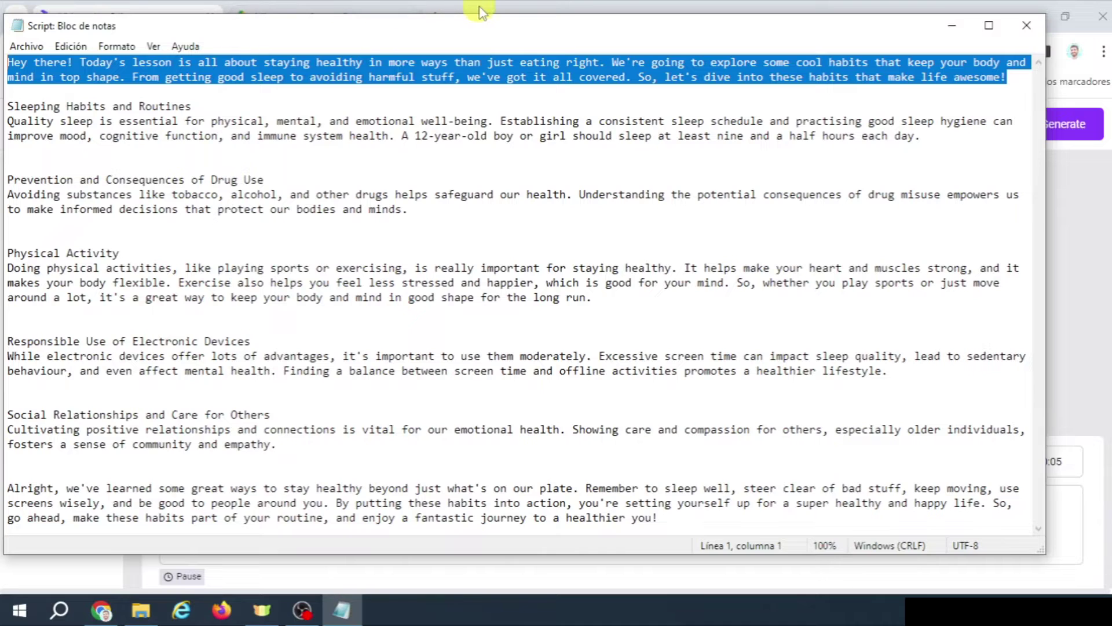
Place the Patrick - Casual avatar on Scene 2's right and paste the intro paragraph as its speech.
click(88, 7)
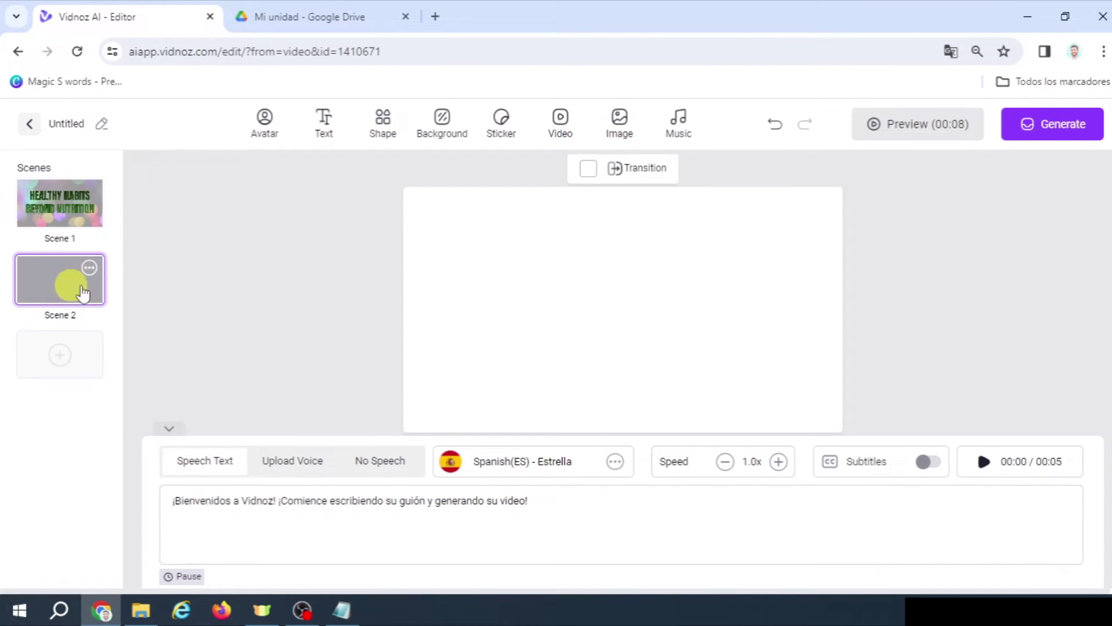
click(266, 125)
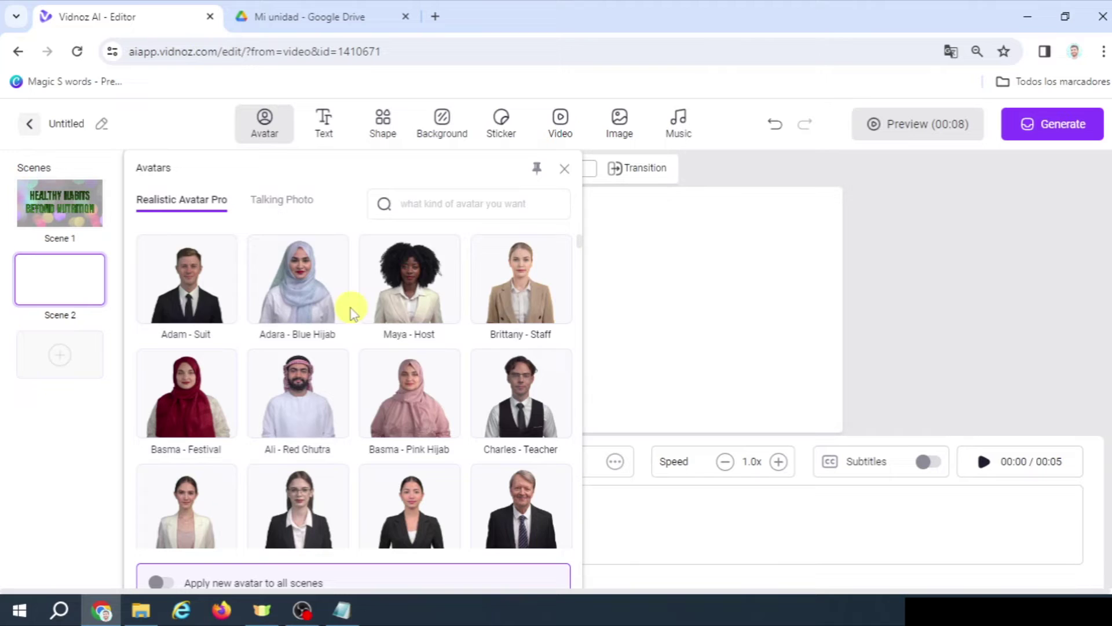
scroll(349, 313, down, 3)
scroll(349, 313, down, 2)
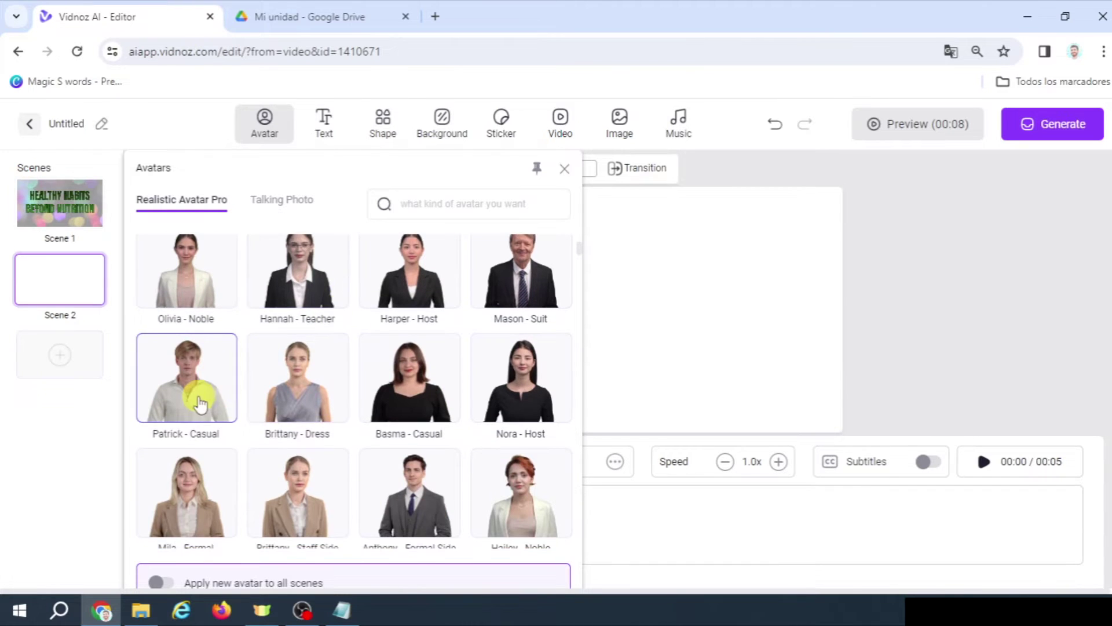
click(198, 393)
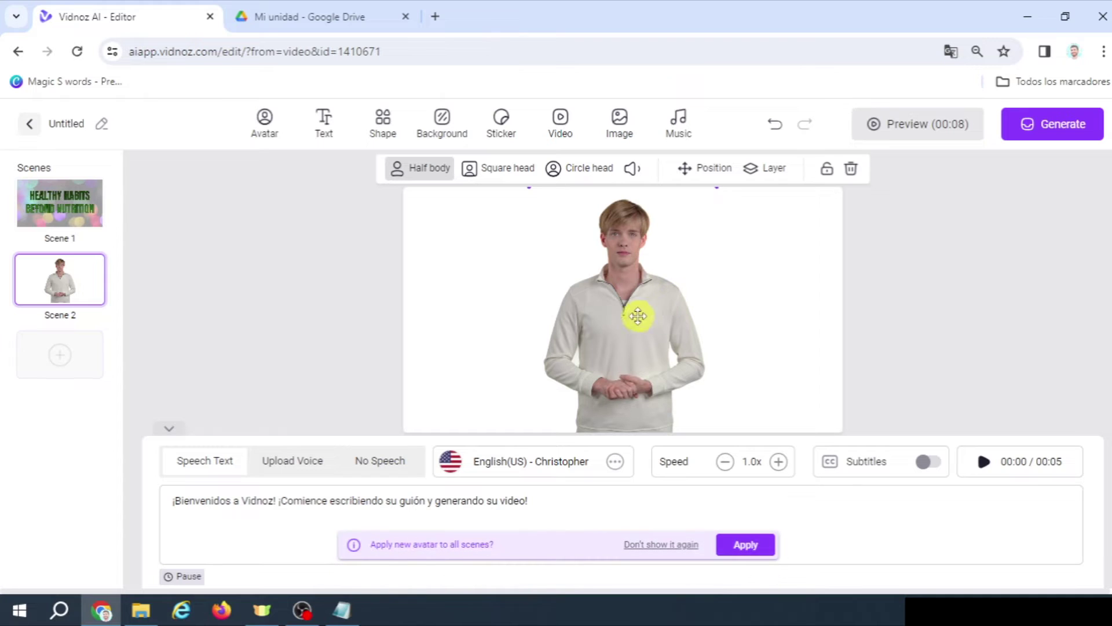
drag(638, 316, 755, 319)
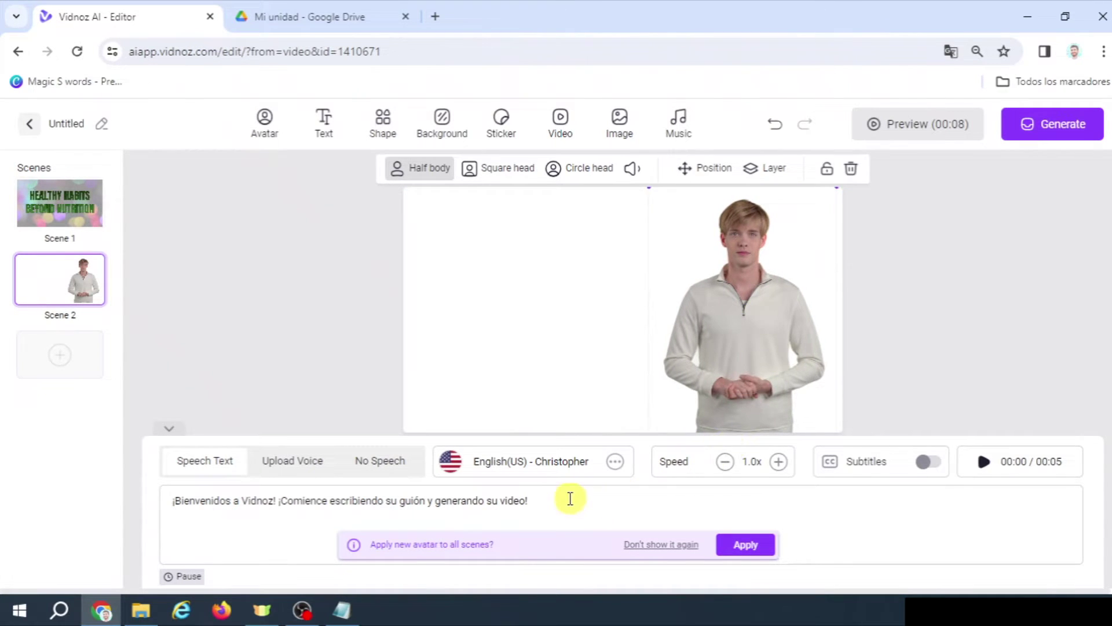
drag(550, 500, 154, 500)
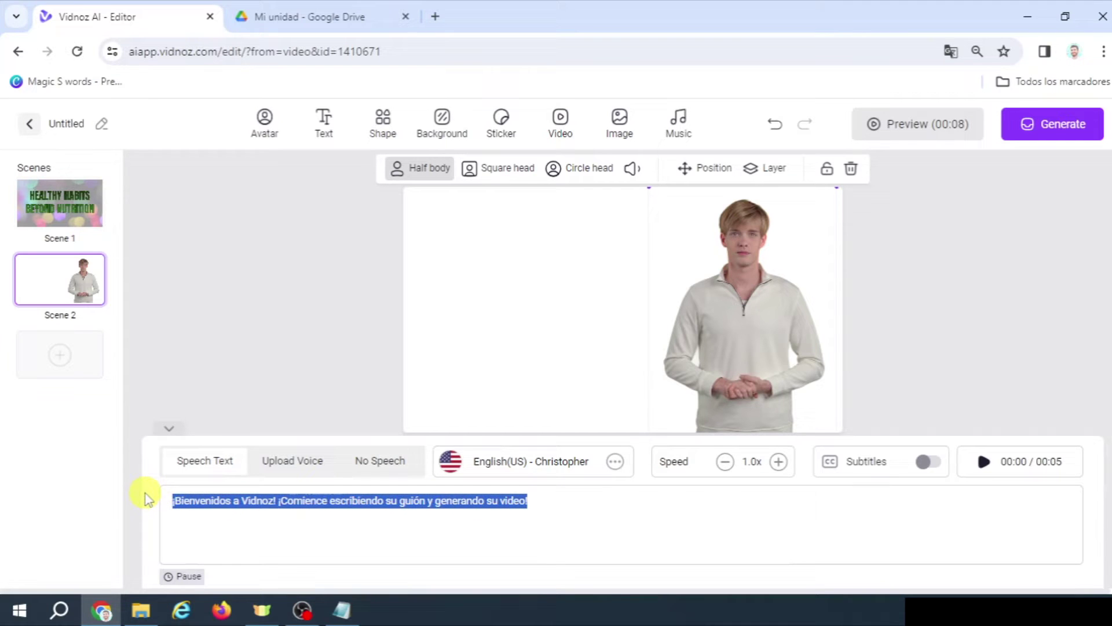
text(Hey there! Today's lesson is all about staying healthy in more ways than just eating right. We're going to explore some cool habits that keep your body and mind in top shape. From getting good sleep to avoiding harmful stuff, we've got it all covered. So, let's dive into these habits that make life awesome!)
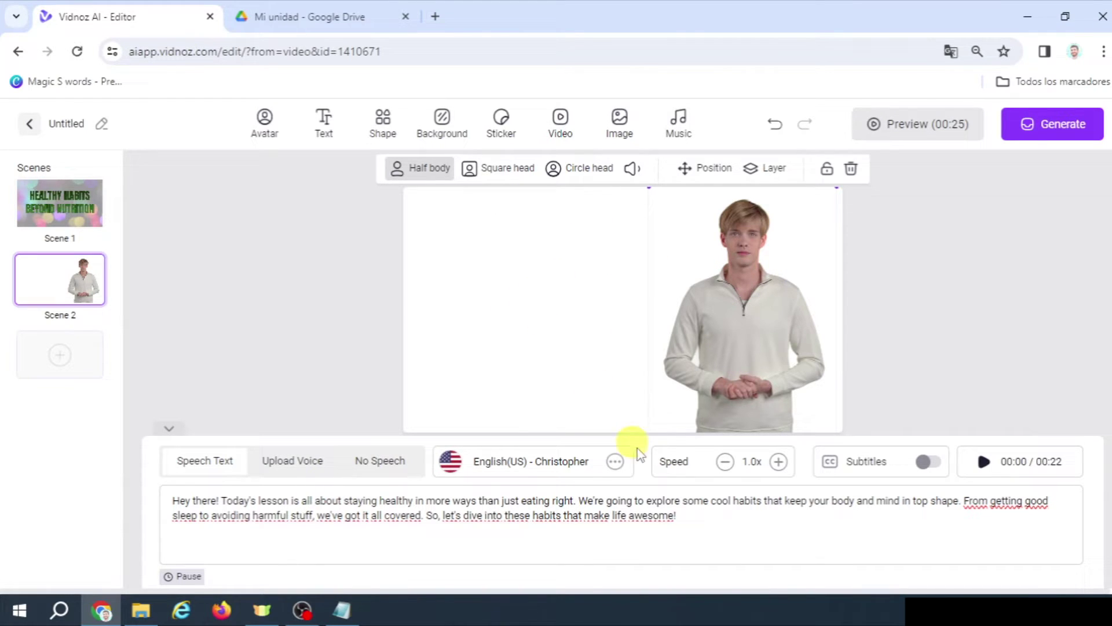
Search stock videos for eating clips and add the young woman eating clip to Scene 2.
click(566, 130)
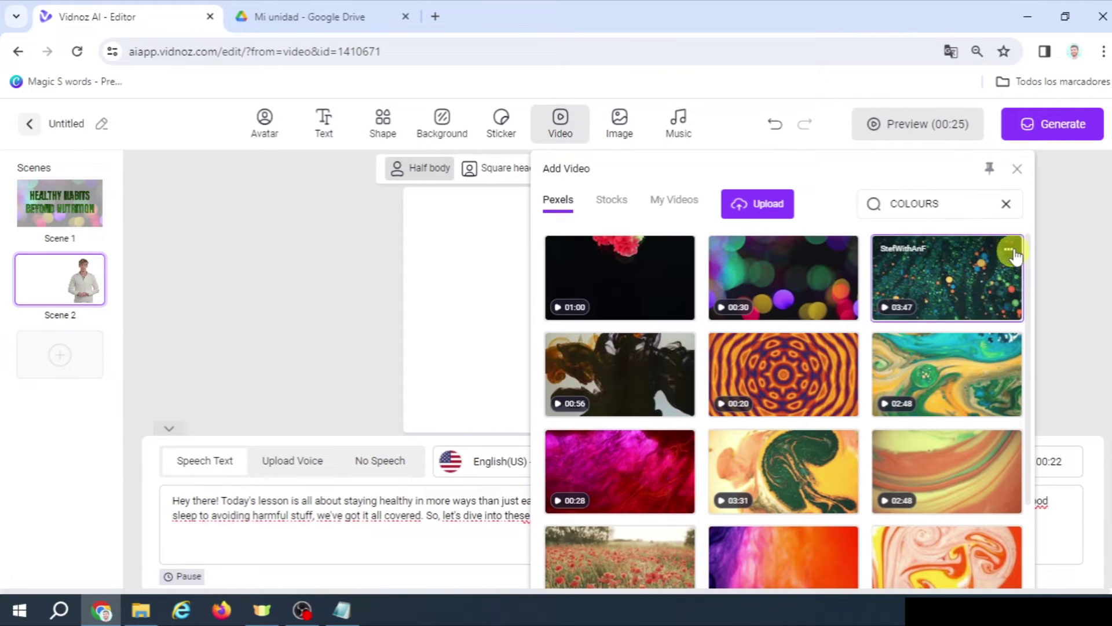
drag(983, 204, 793, 208)
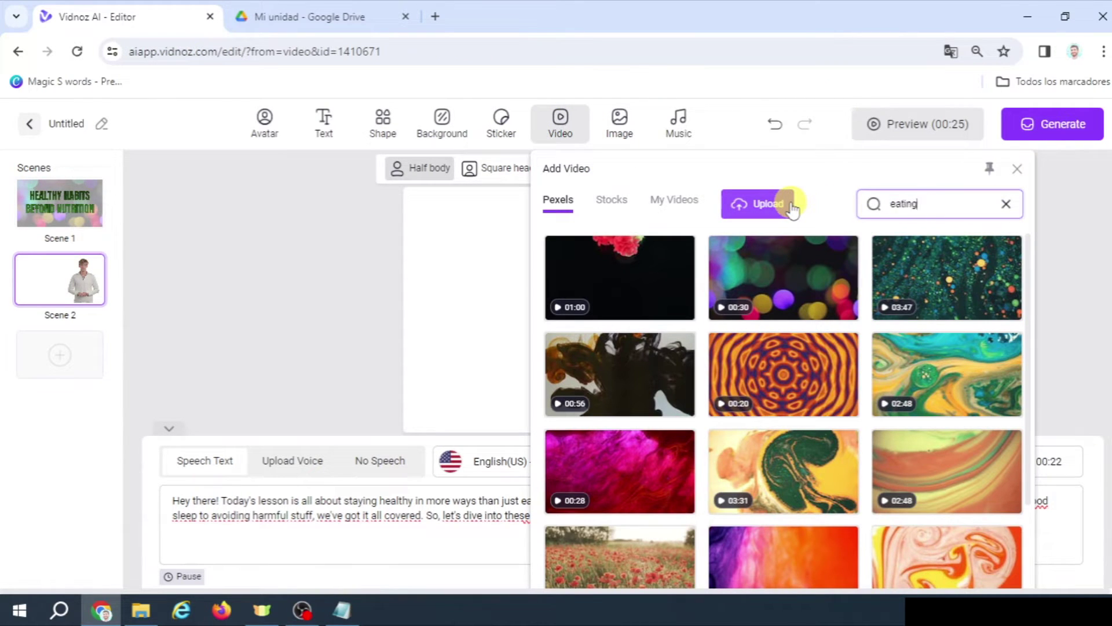
key(Return)
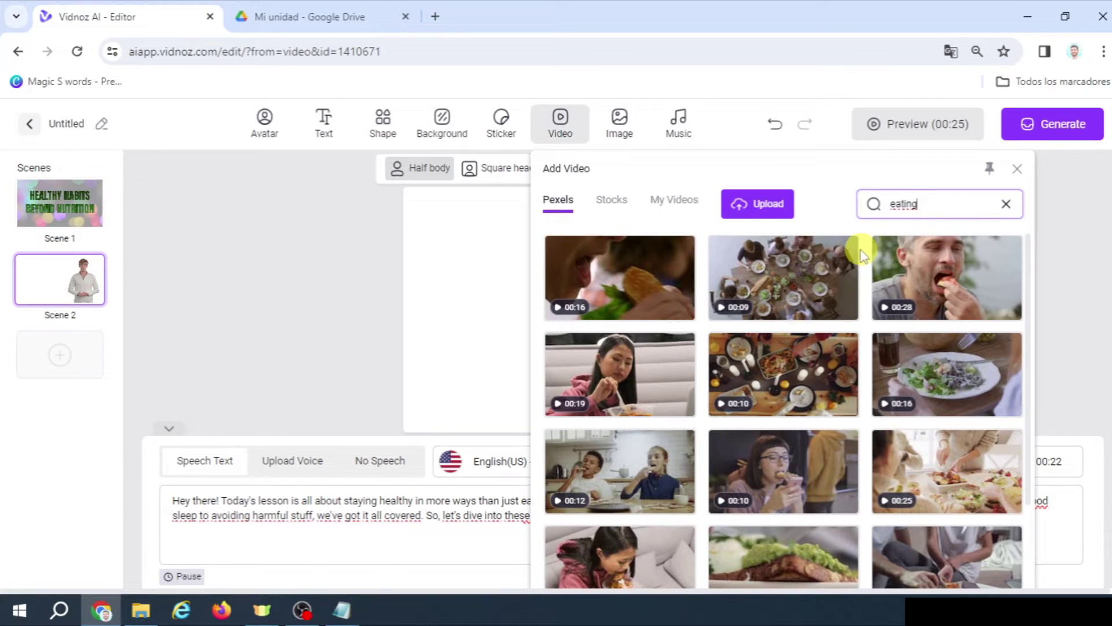
click(603, 372)
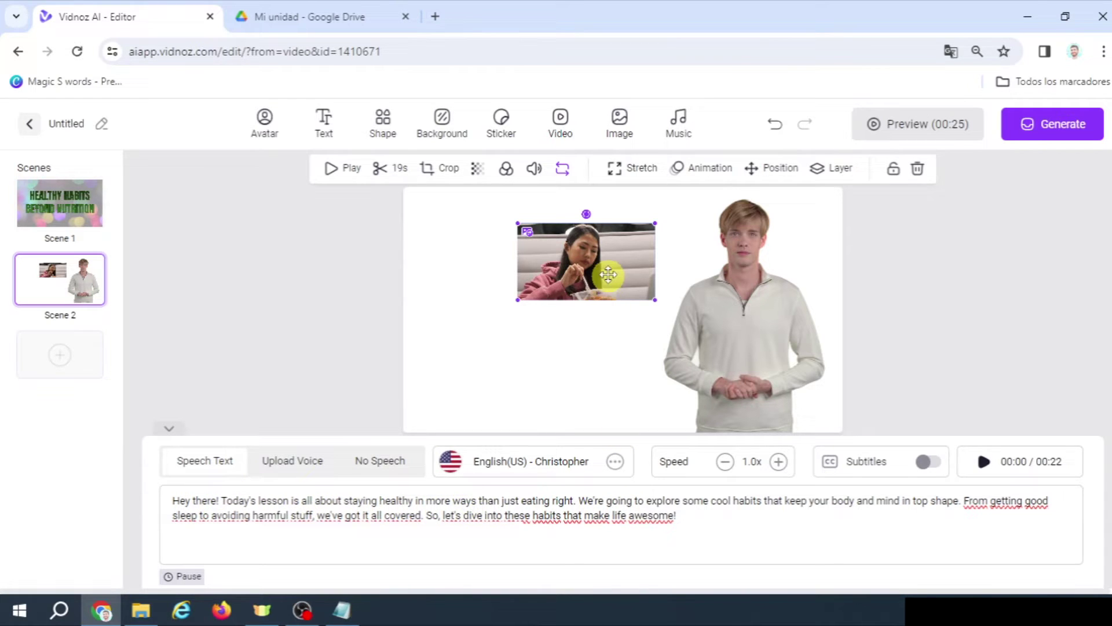
Stretch the eating clip full-frame, send it behind the avatar, and set opacity to 81%.
click(642, 167)
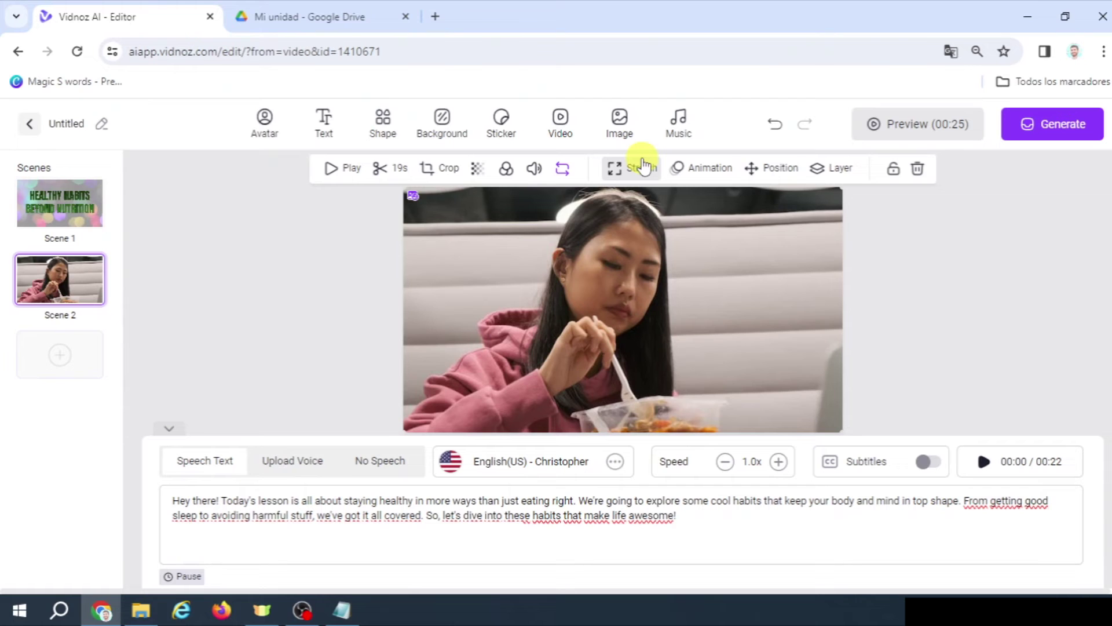
click(828, 168)
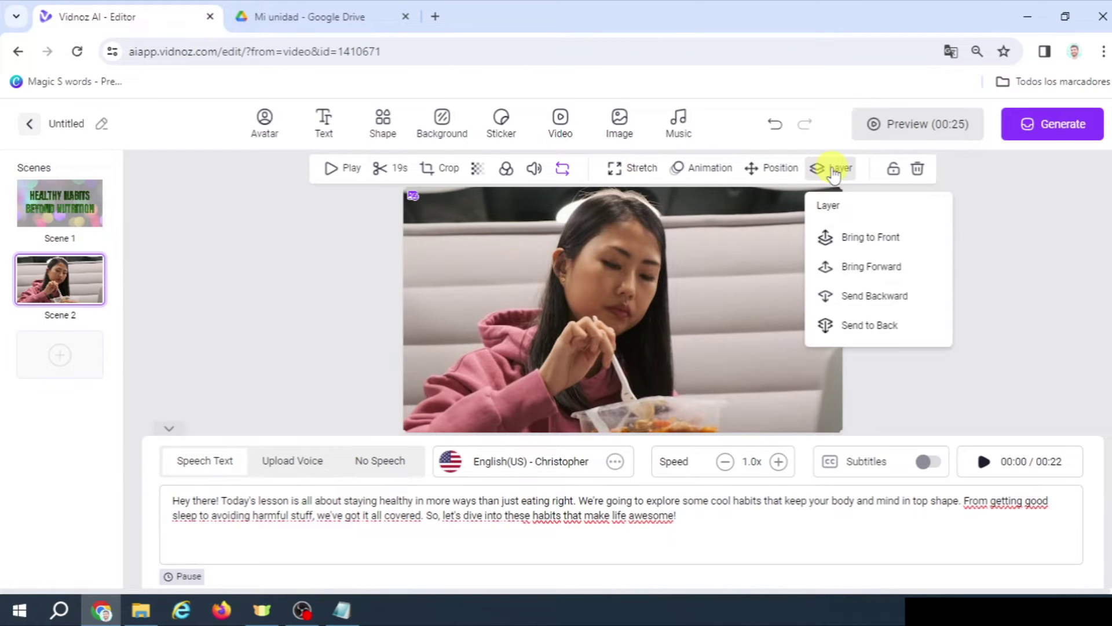
click(870, 326)
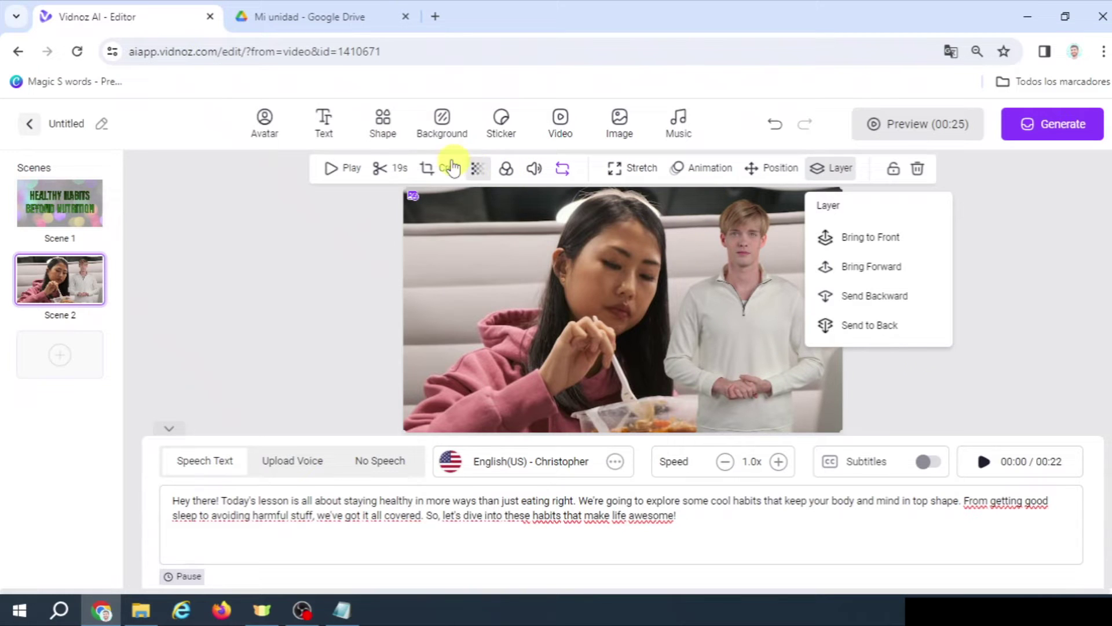
click(478, 170)
drag(596, 232, 574, 234)
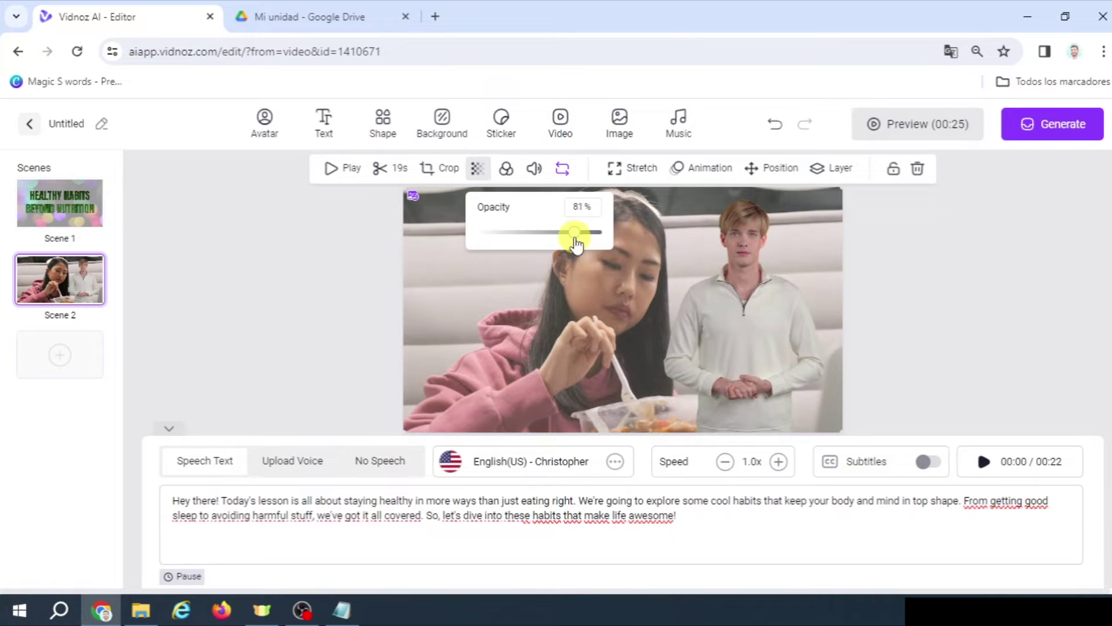
click(911, 256)
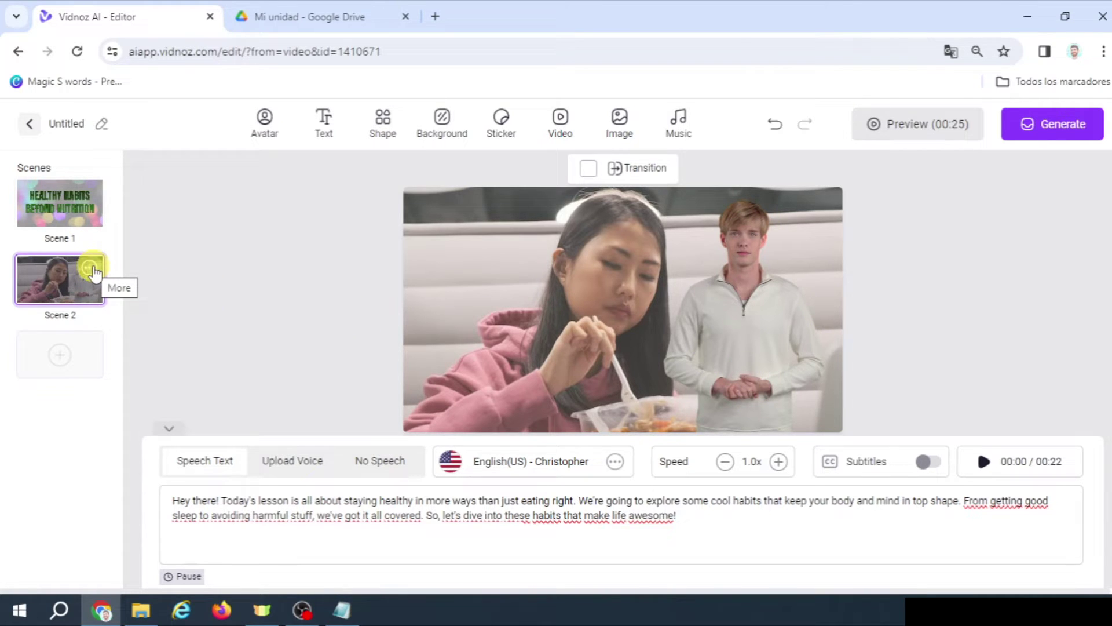
Duplicate Scene 2 and trim Scene 2's speech to only its opening sentence.
click(91, 270)
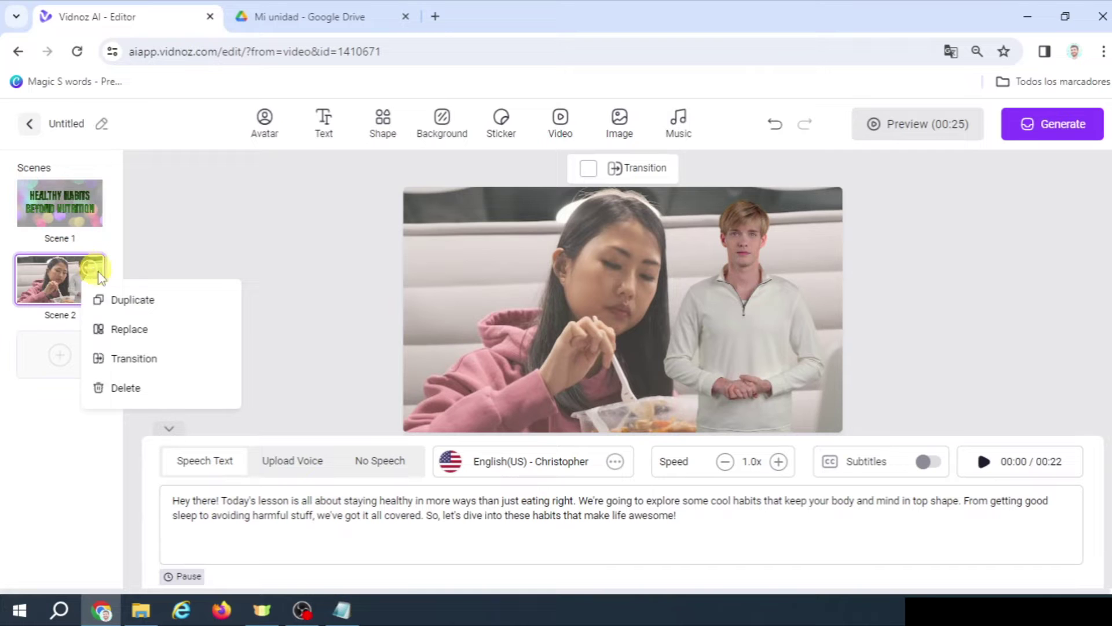
click(129, 300)
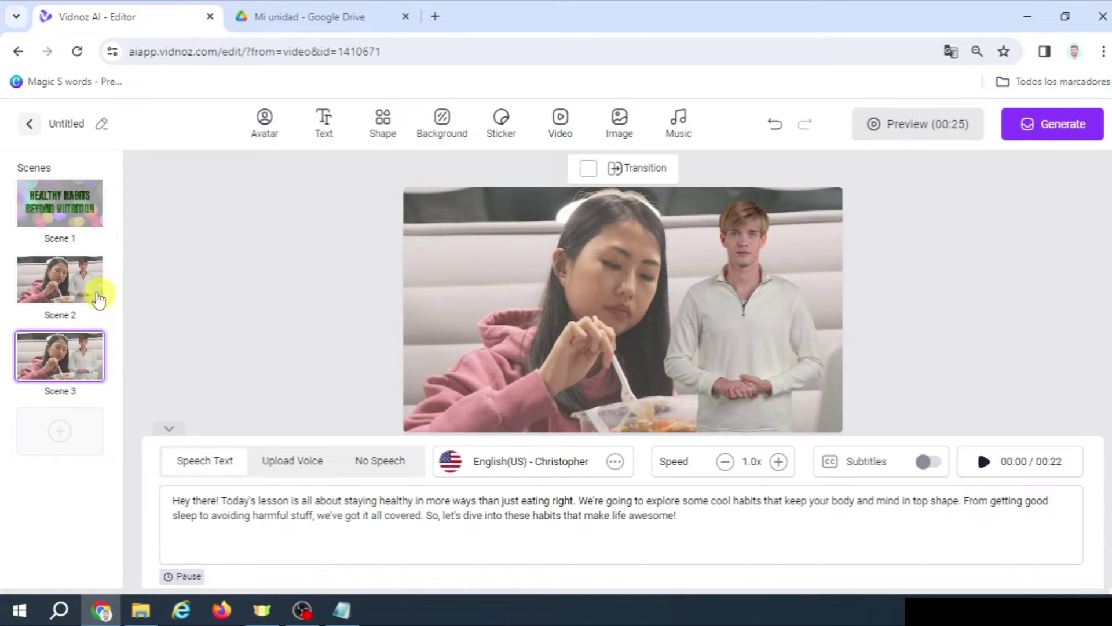
click(61, 280)
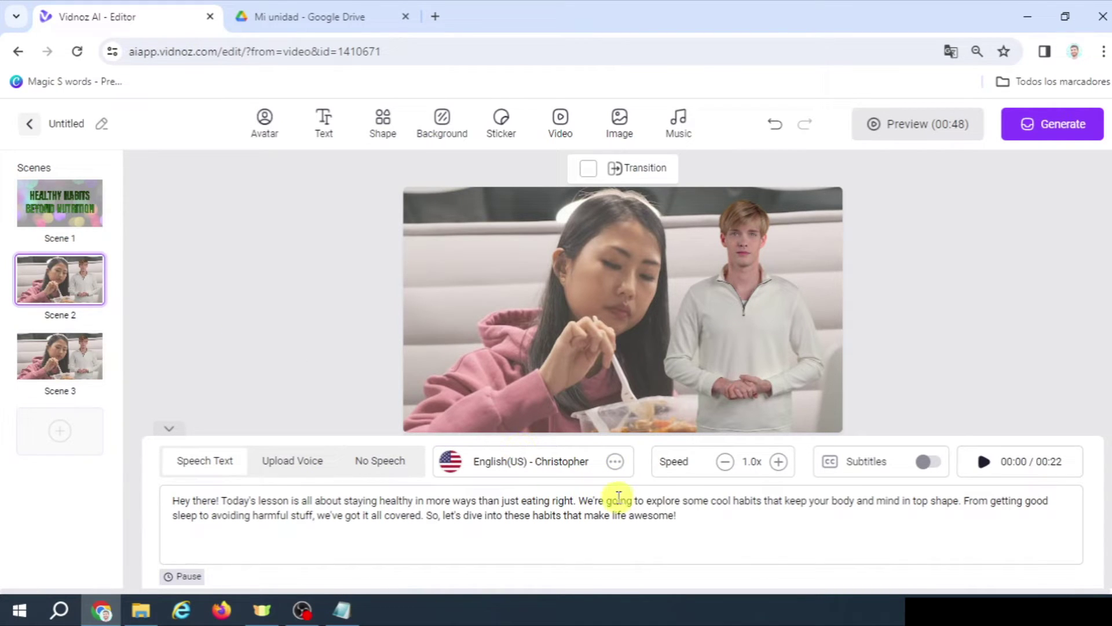
drag(580, 504, 678, 517)
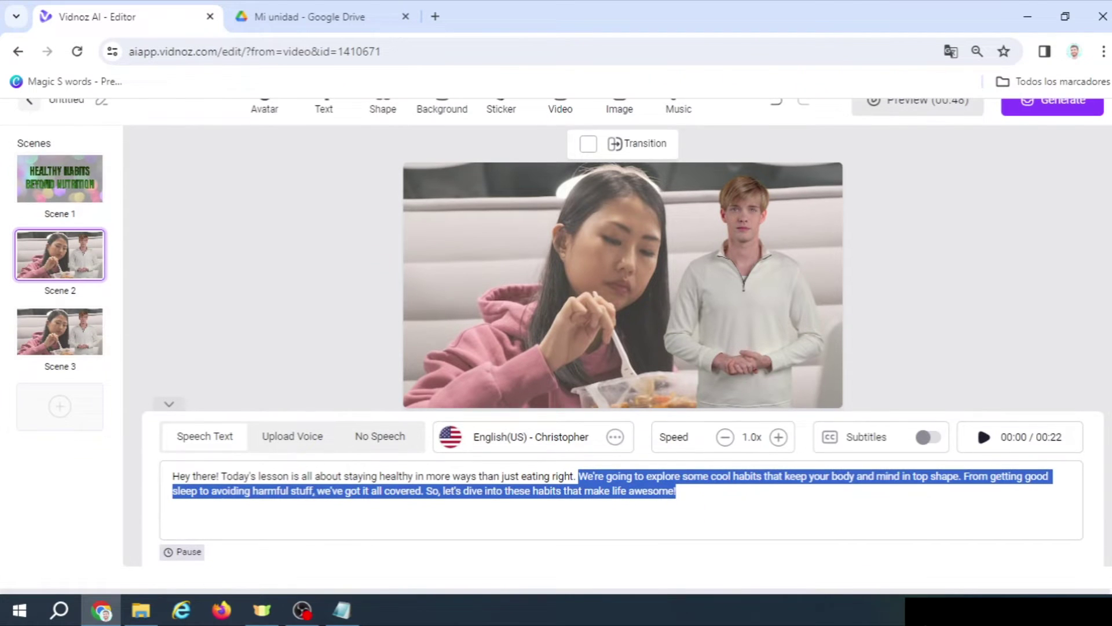
key(BackSpace)
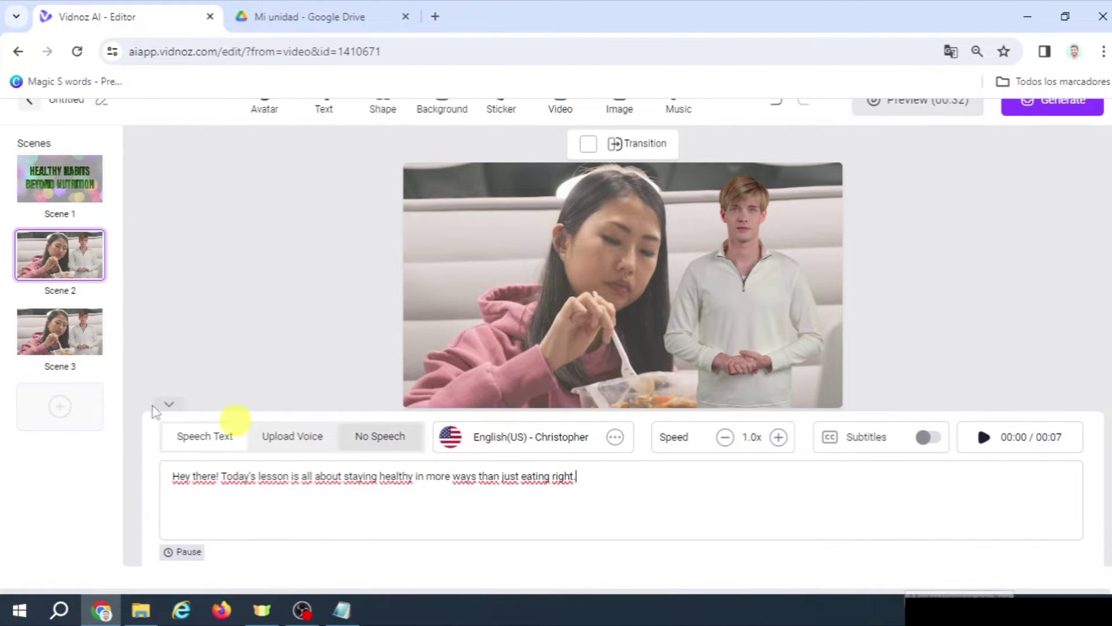
Delete the opening sentence from Scene 3's speech, then select its background video.
click(56, 328)
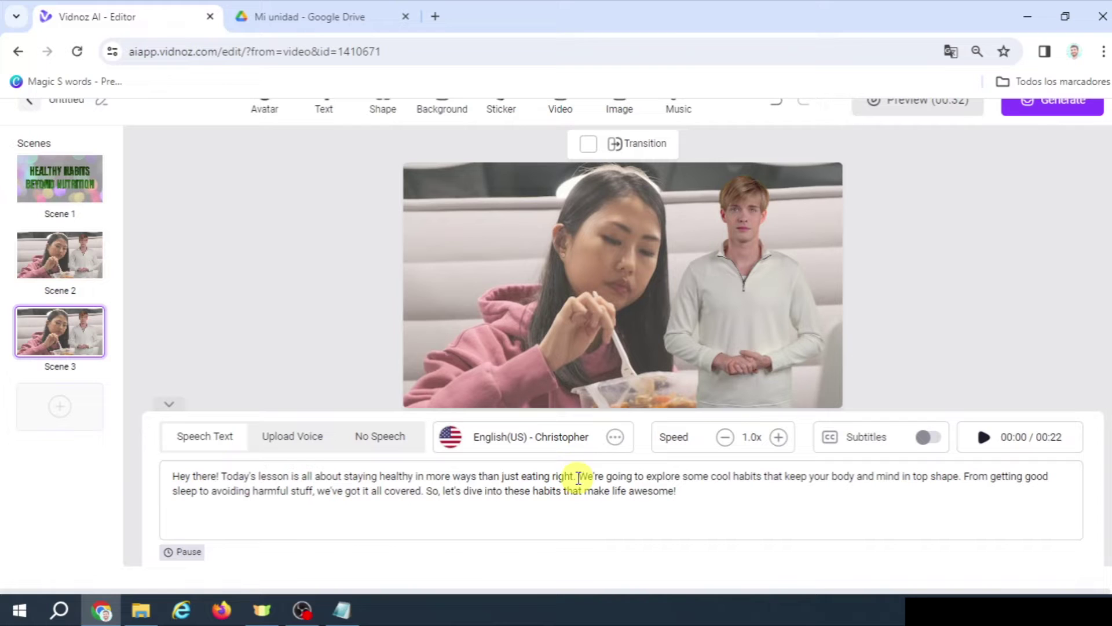
drag(579, 476, 156, 448)
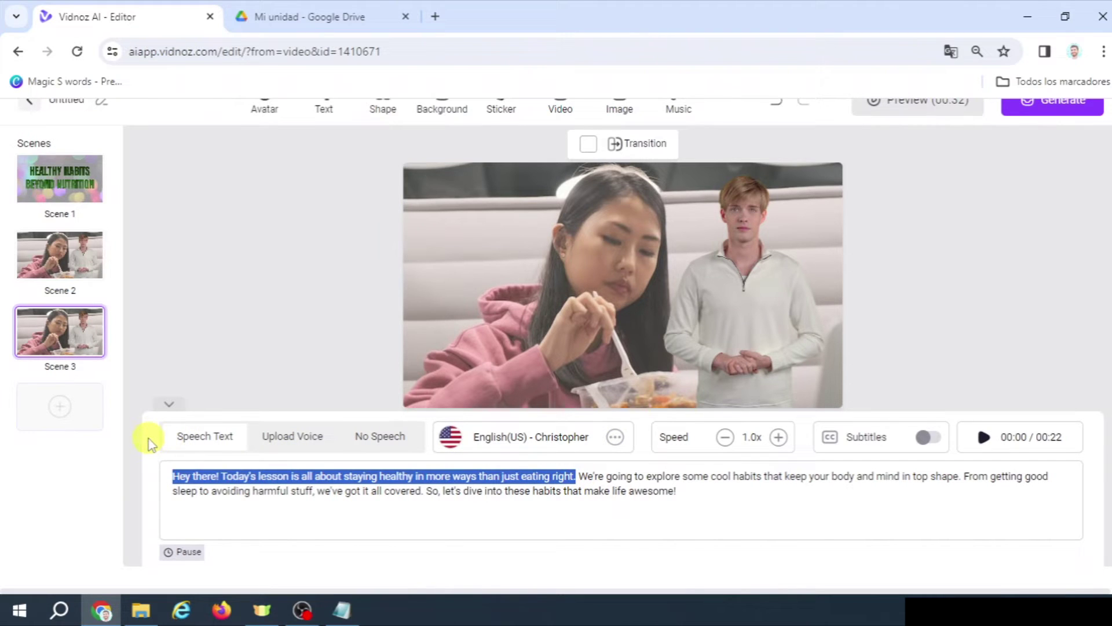
key(BackSpace)
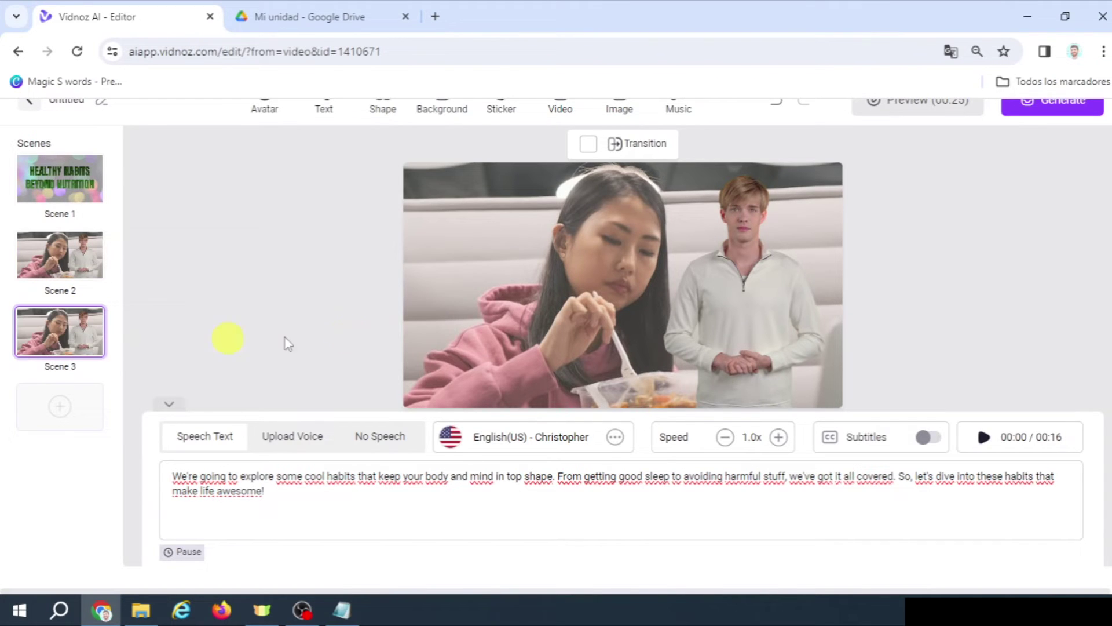
click(475, 270)
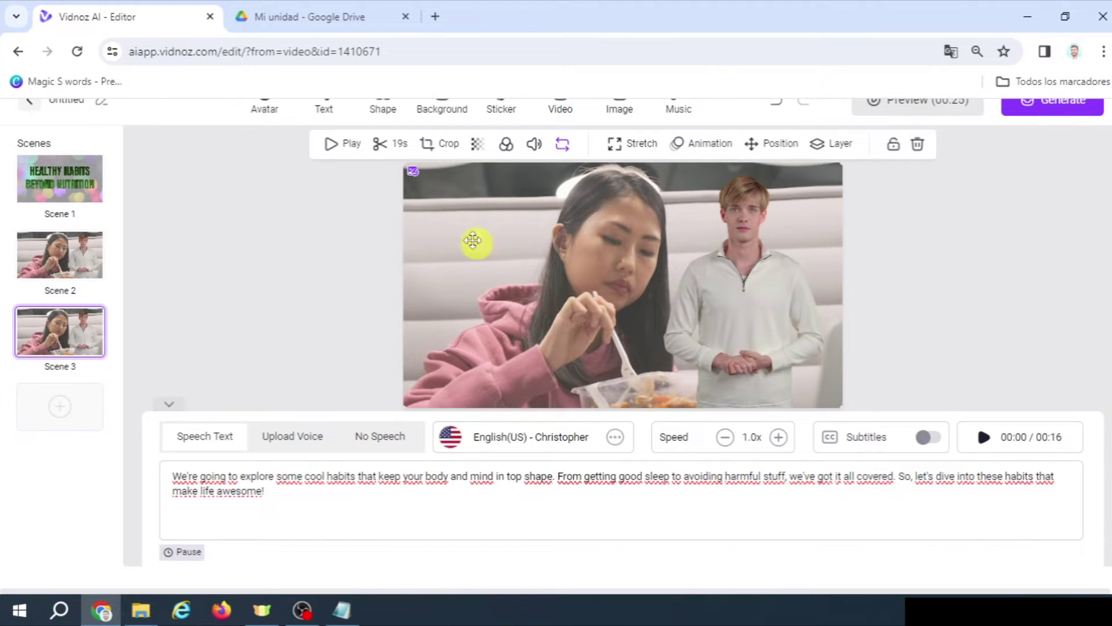
Swap Scene 3's eating video for the 13 s beach runner clip from a 'running' stock search.
click(415, 175)
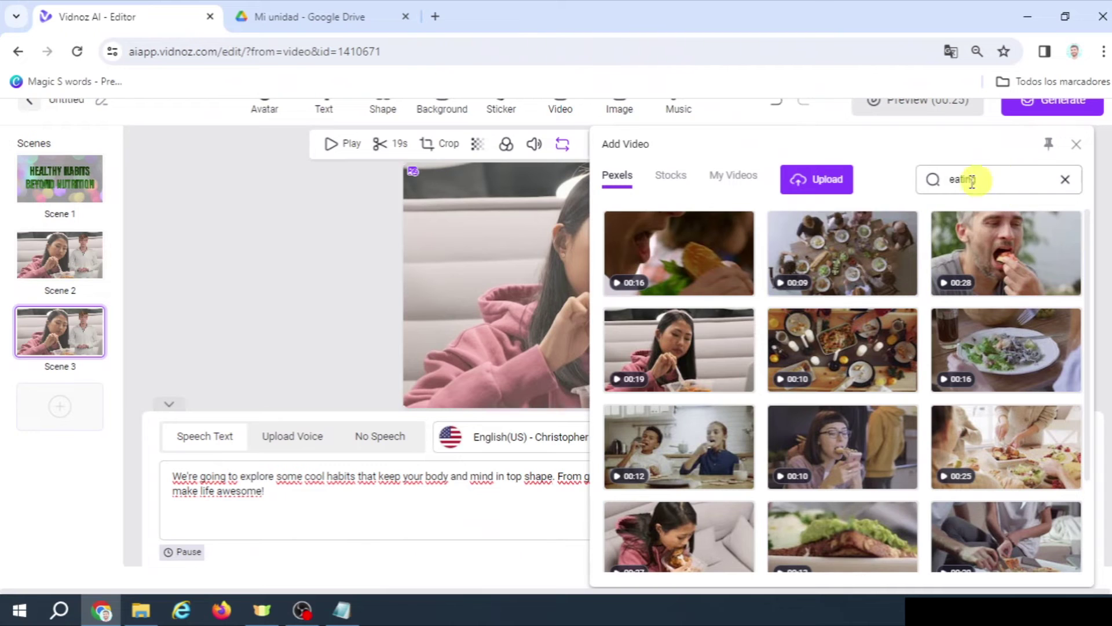
click(1076, 145)
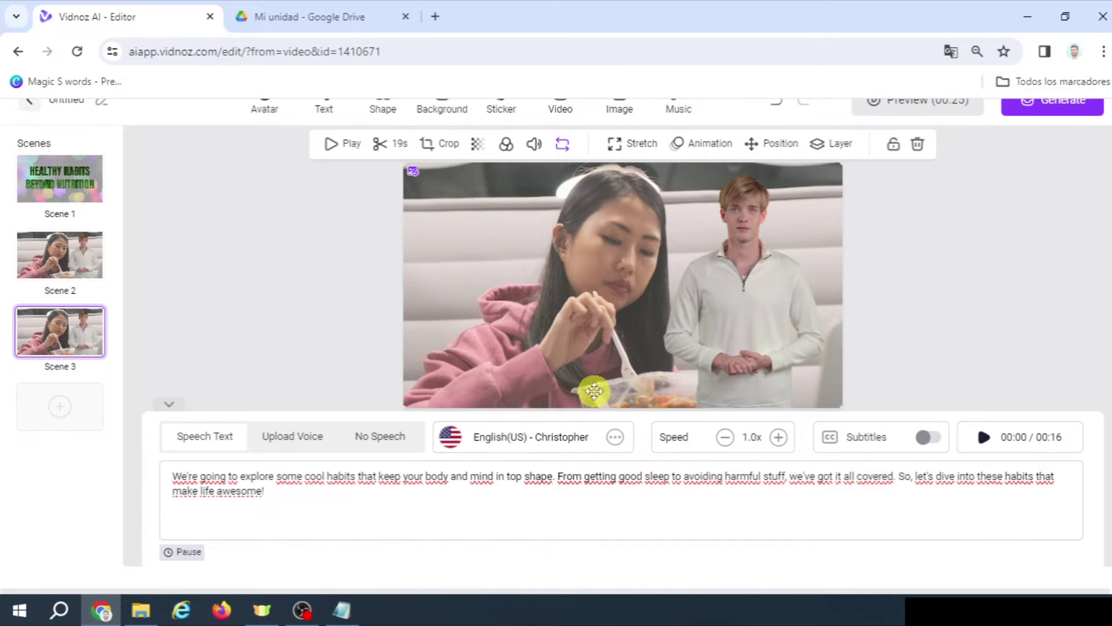
click(413, 172)
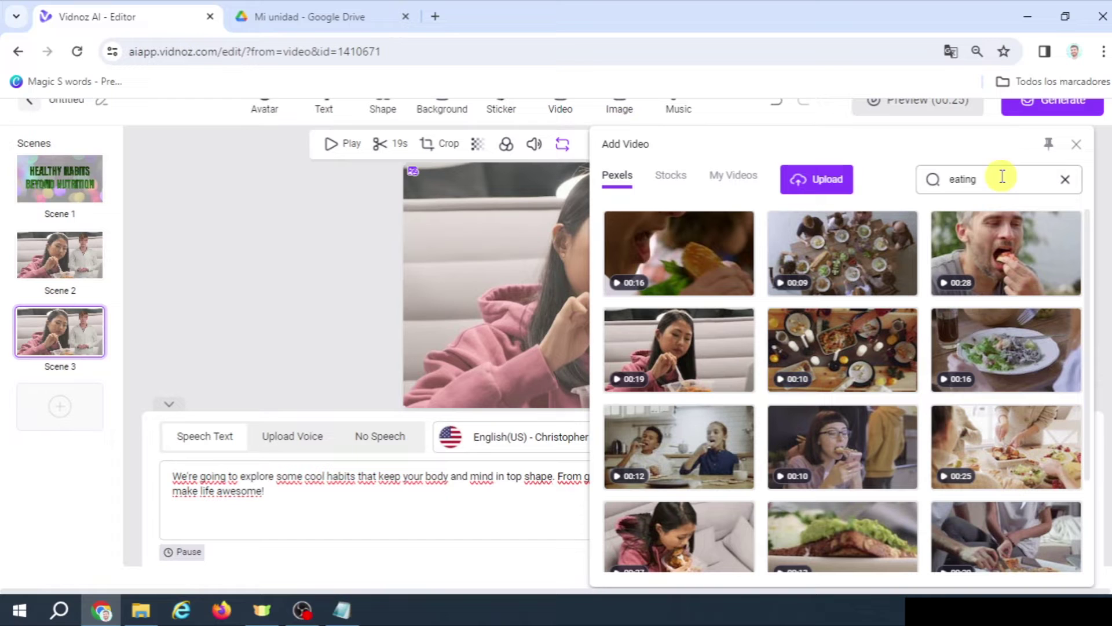
drag(1000, 178, 870, 182)
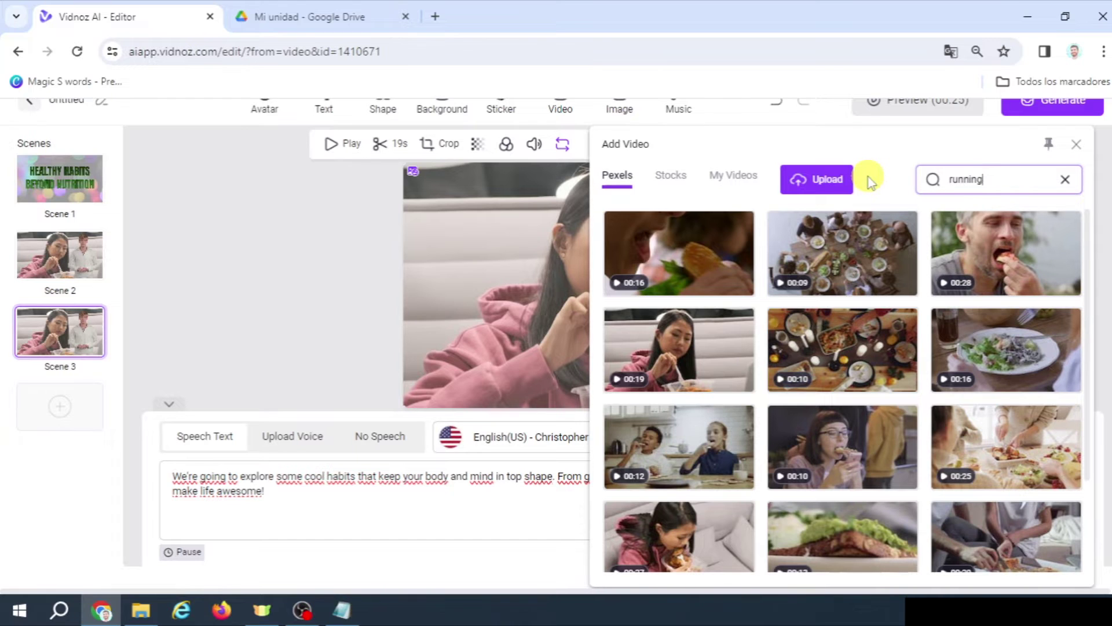
text(running)
key(Return)
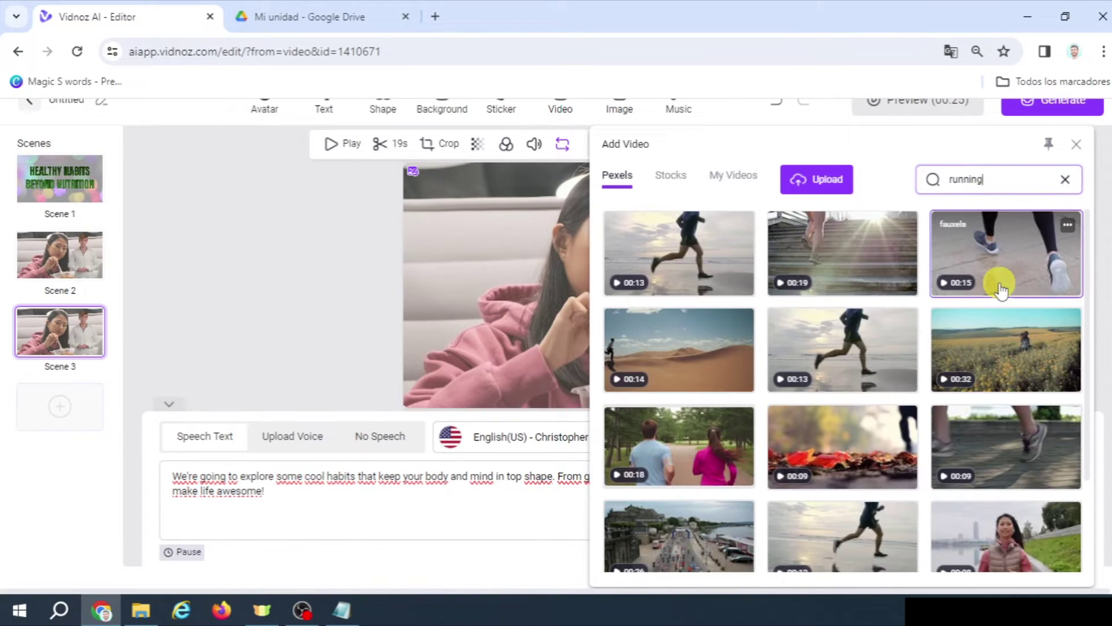
click(684, 230)
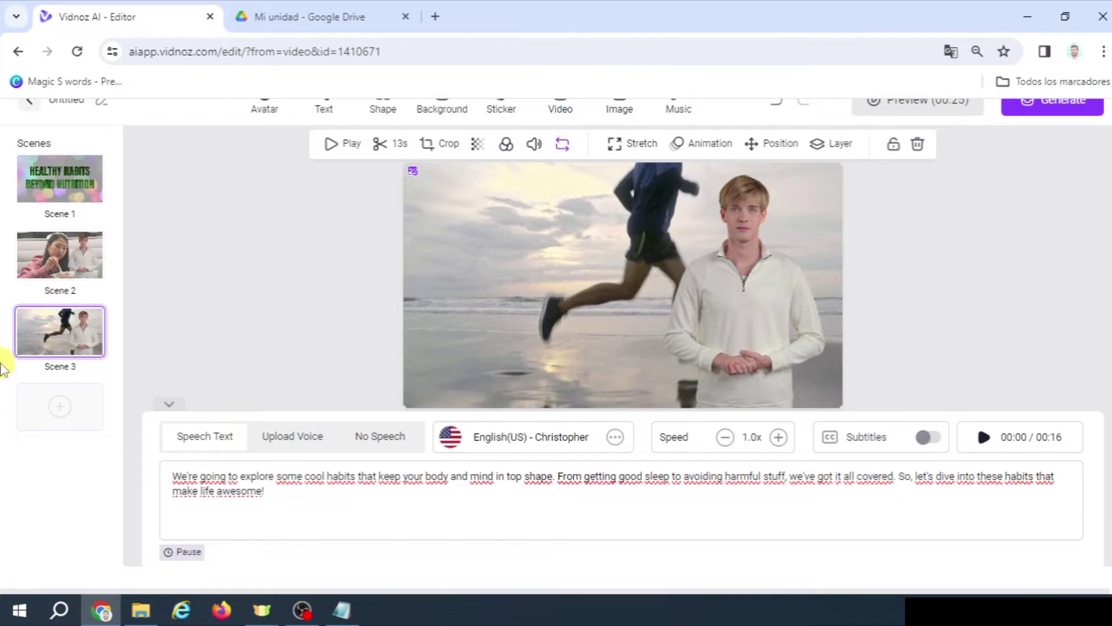
Duplicate Scene 3 into a new Scene 4 and cut the last two sentences from Scene 3's speech.
click(89, 320)
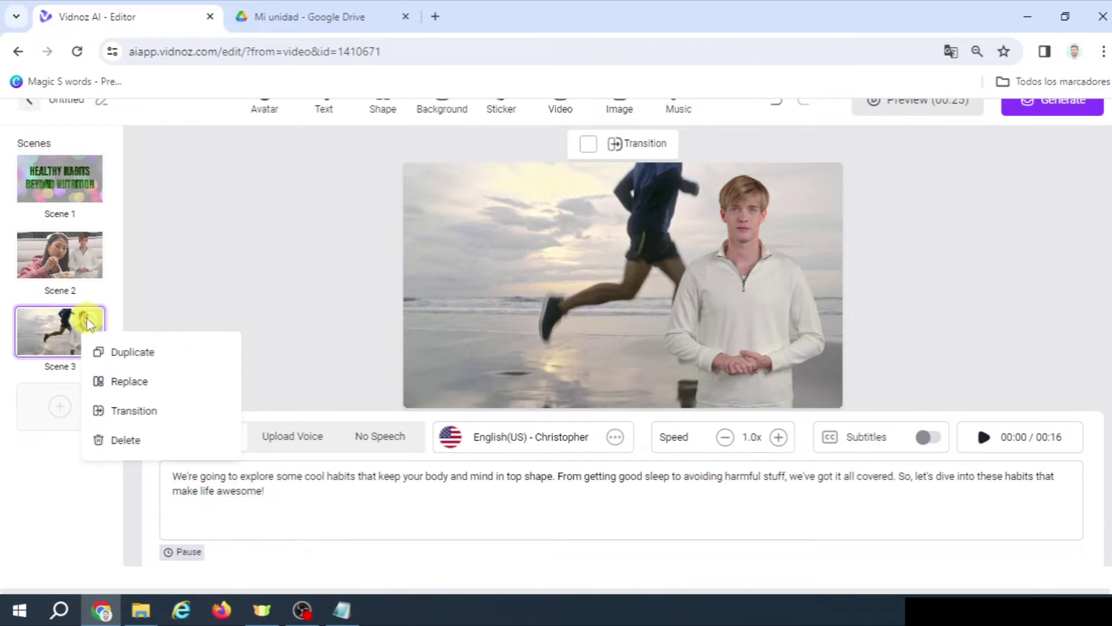
click(132, 357)
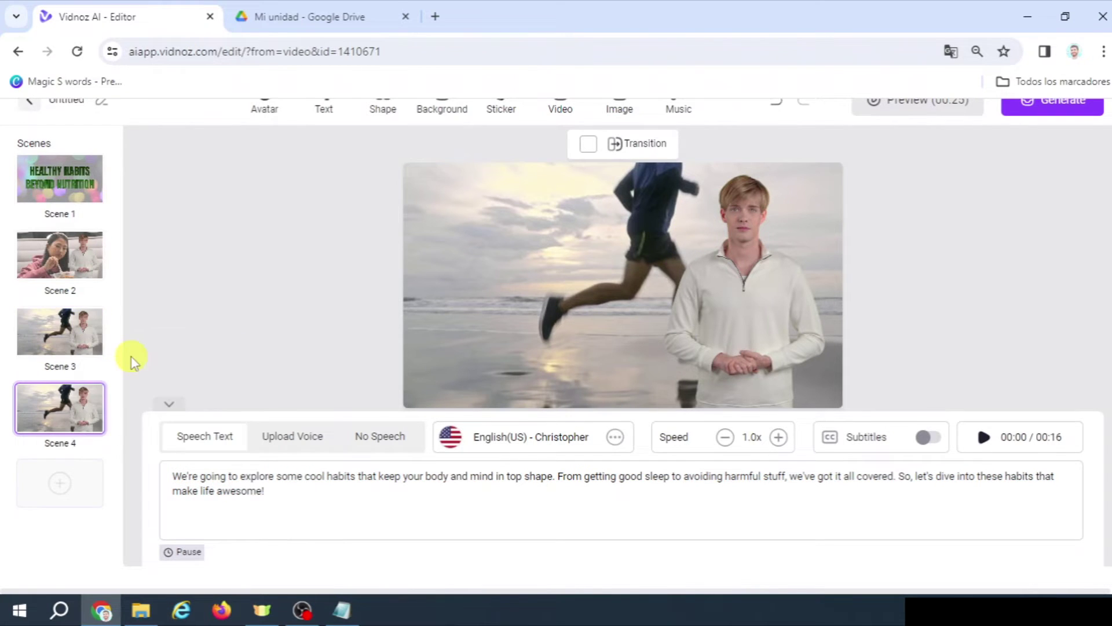
click(51, 335)
click(558, 484)
drag(557, 477, 883, 595)
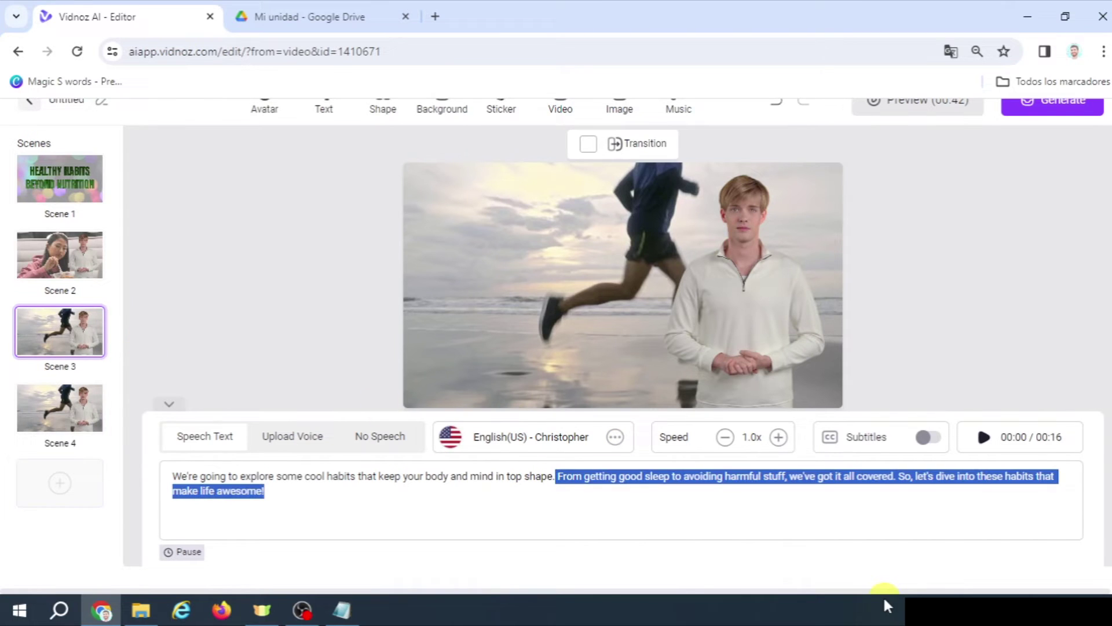
key(BackSpace)
Delete the first sentence from Scene 4's speech text.
click(86, 440)
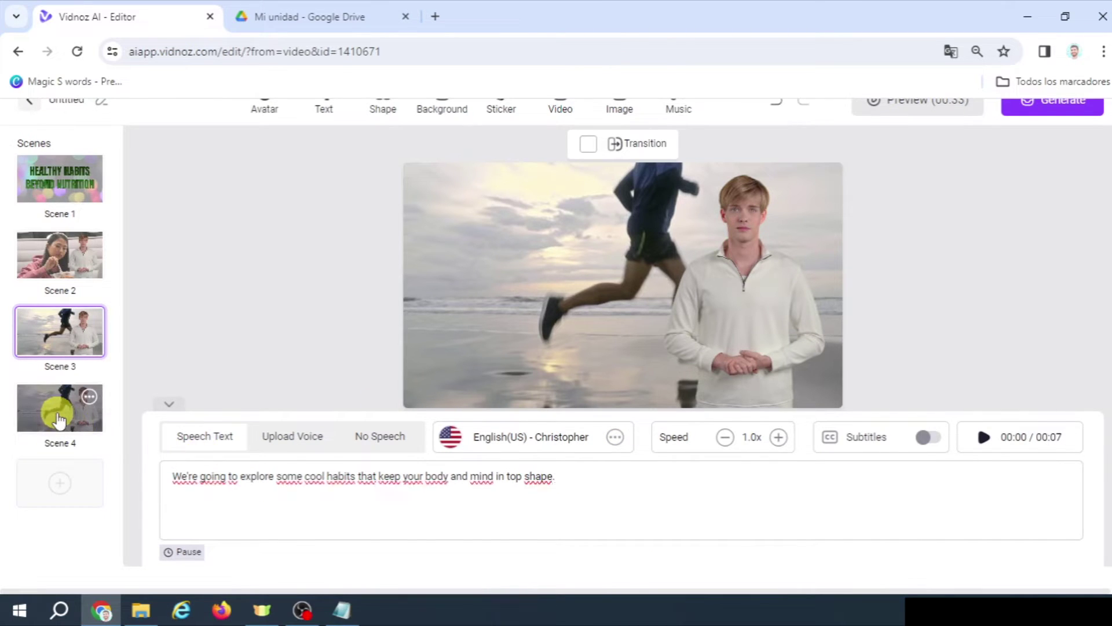
click(564, 476)
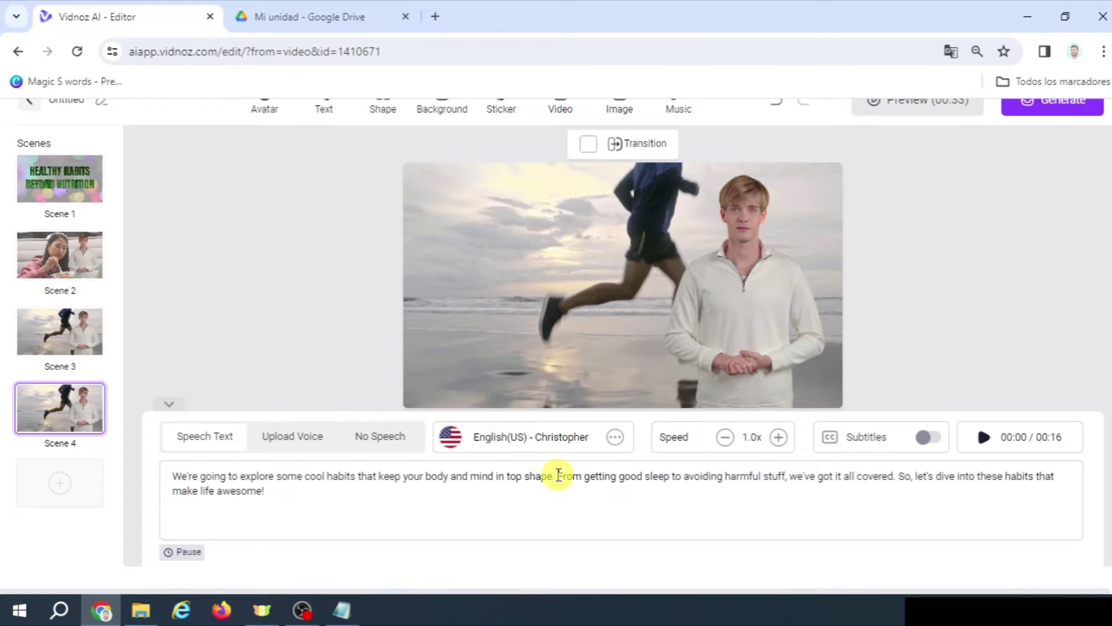
drag(558, 476, 172, 476)
key(BackSpace)
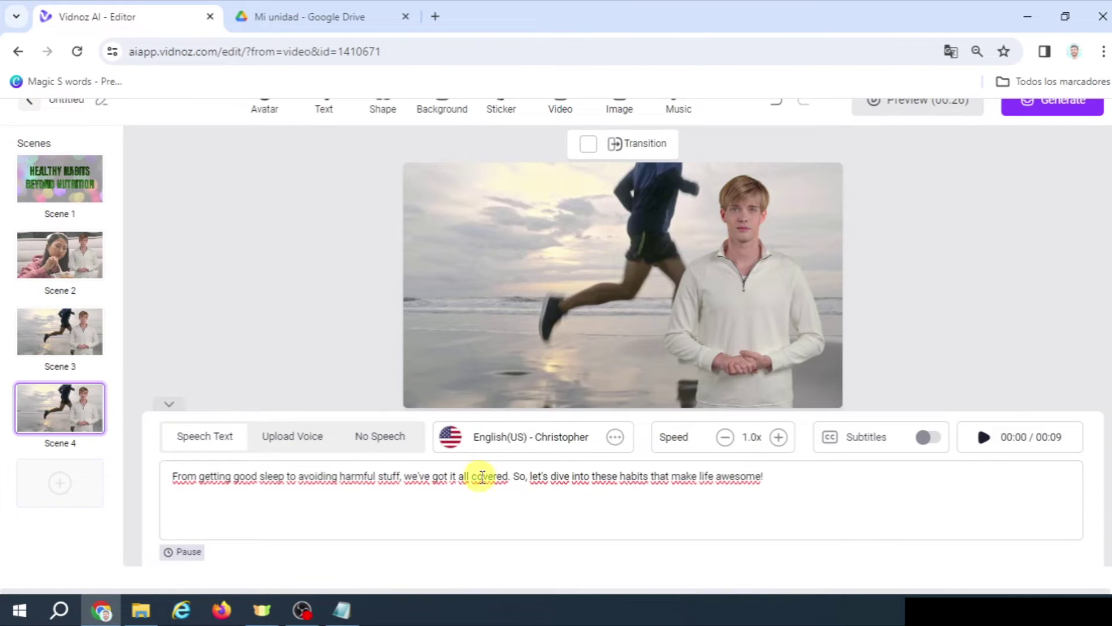
Replace Scene 4's video with the 15 s mother-and-daughter clip from a 'sleeping' stock search.
click(433, 182)
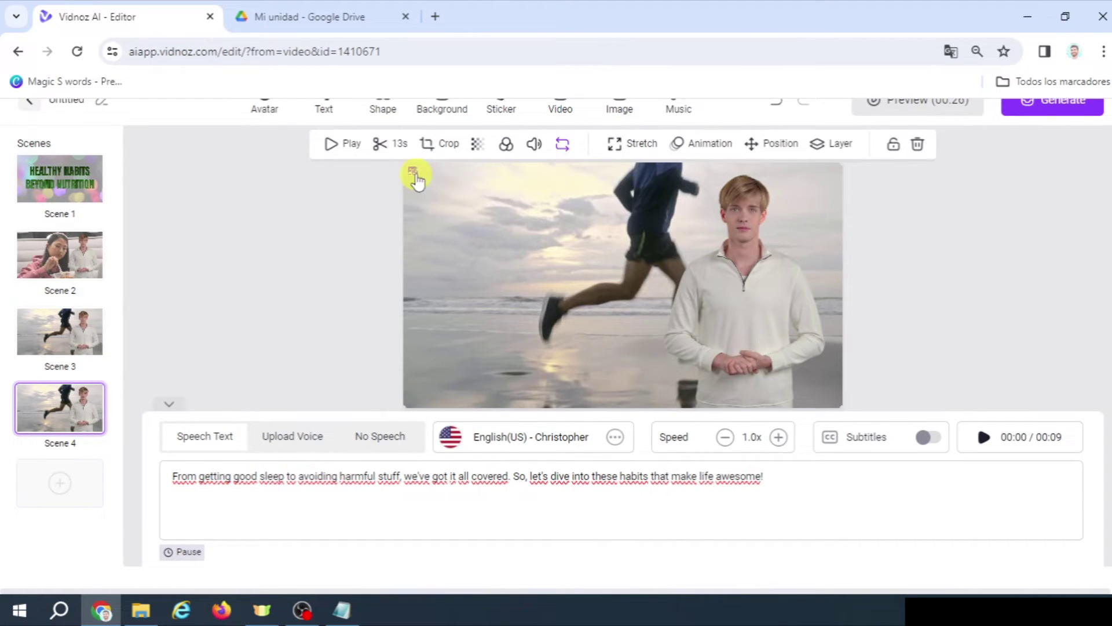
click(412, 172)
double_click(966, 180)
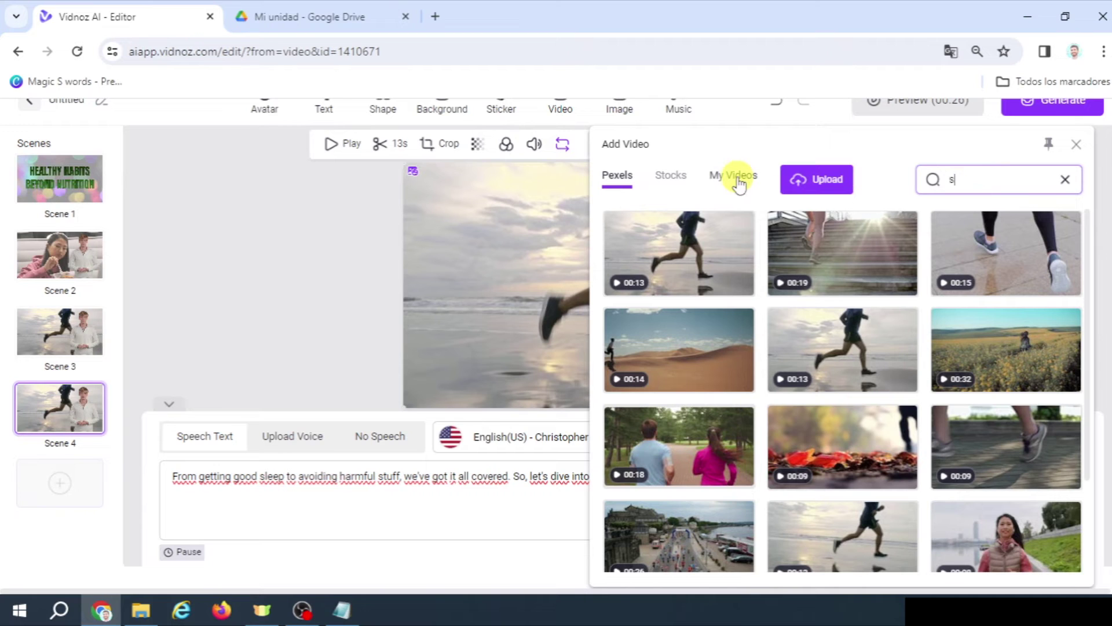
text(sleeping)
key(Return)
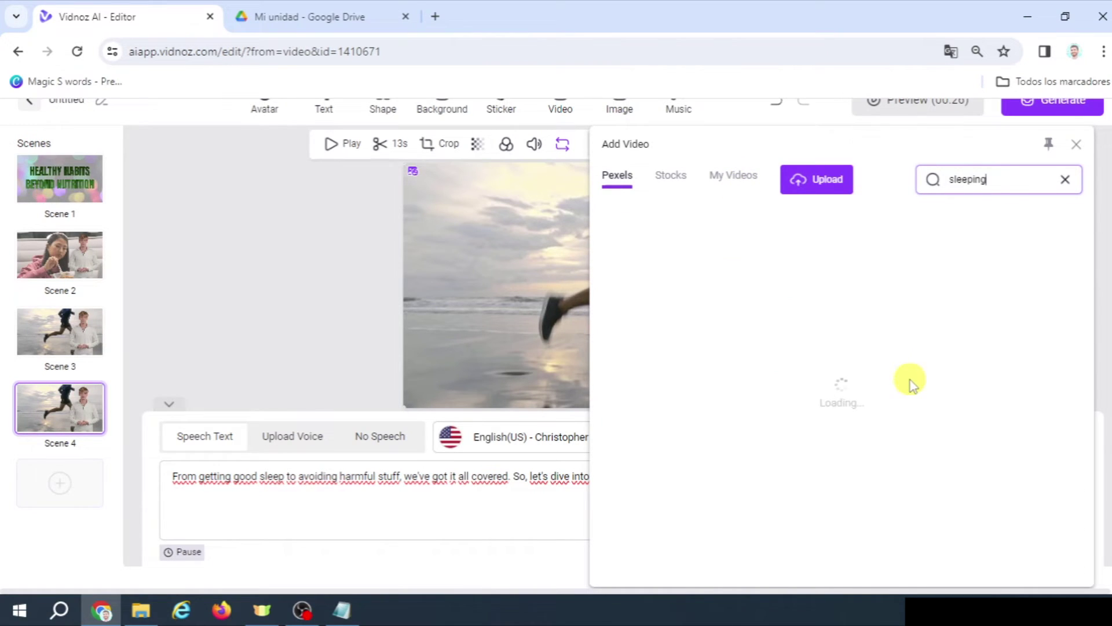
mouse_move(683, 468)
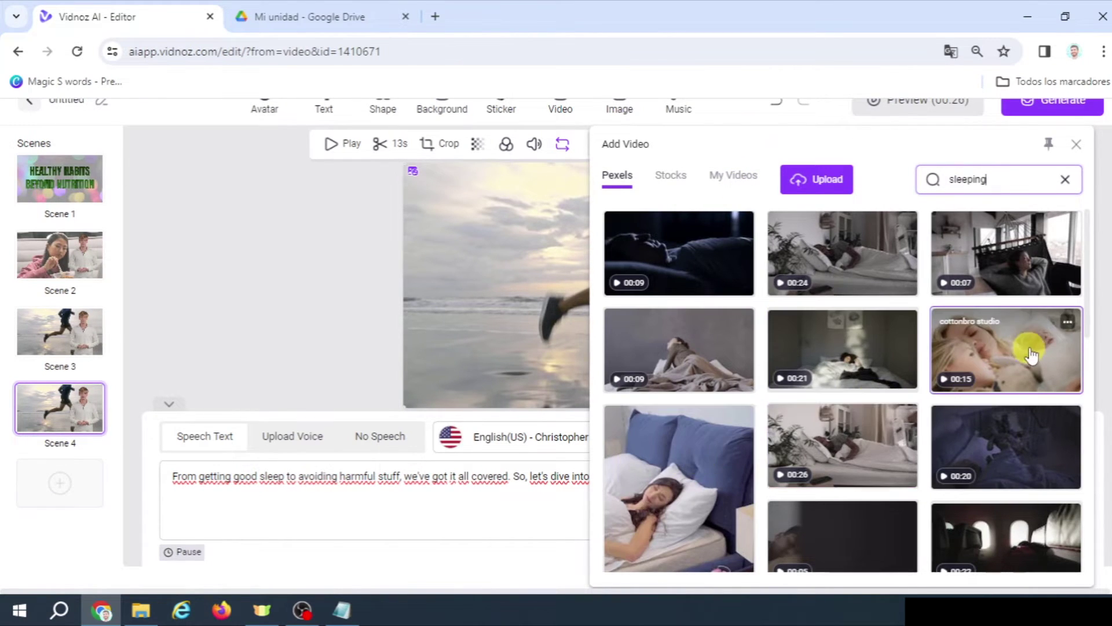
click(1004, 351)
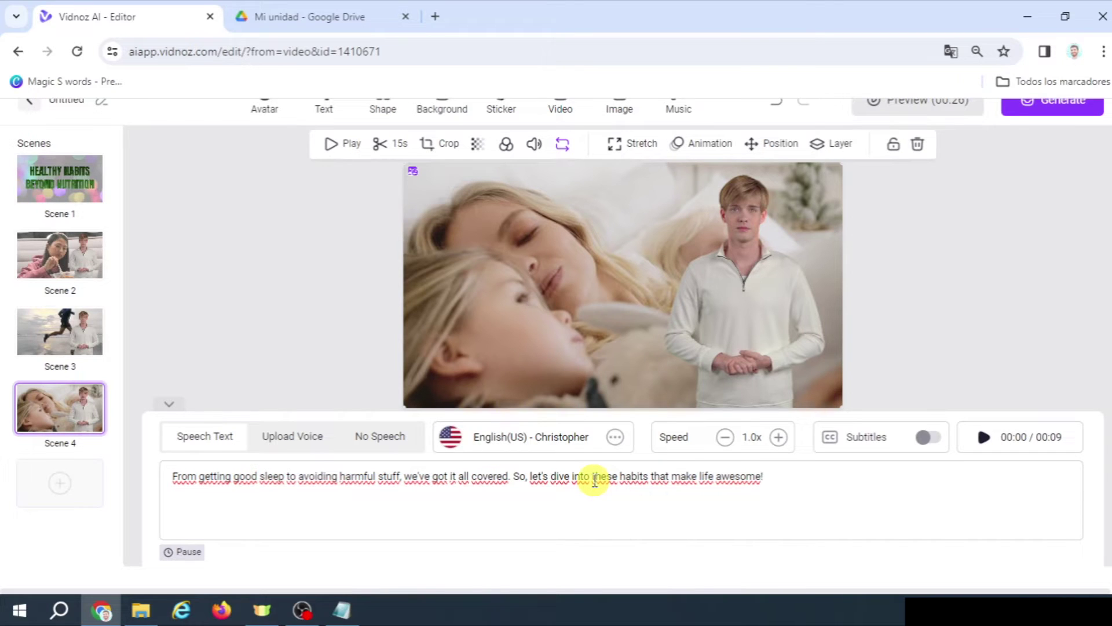
mouse_move(86, 404)
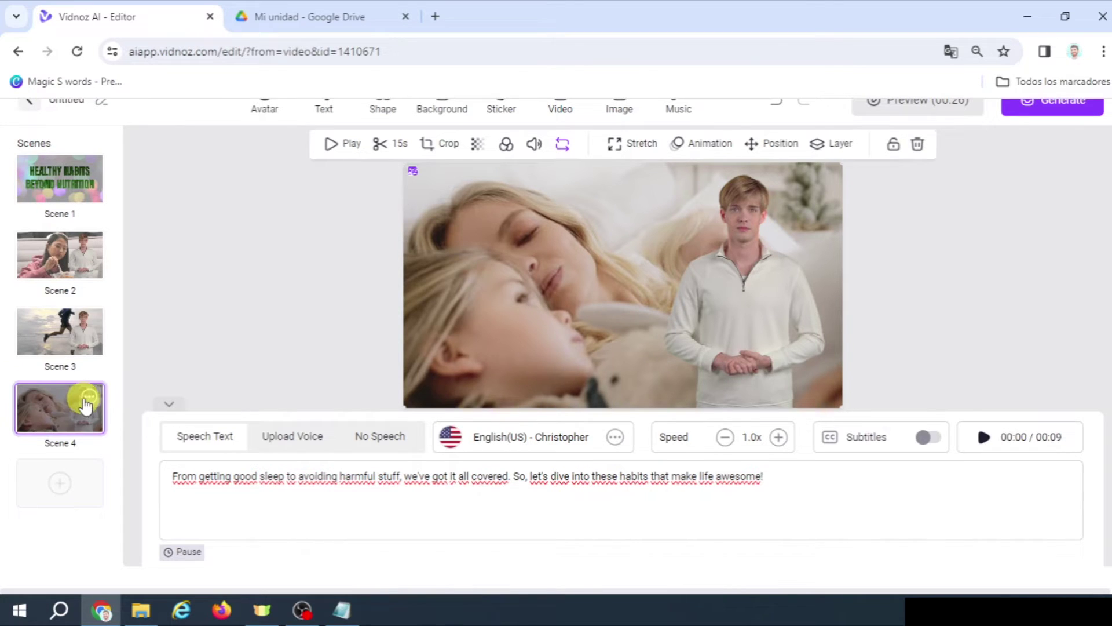
Add and then delete a blank Scene 5, then duplicate Scene 4 as the new Scene 5.
click(63, 489)
click(257, 303)
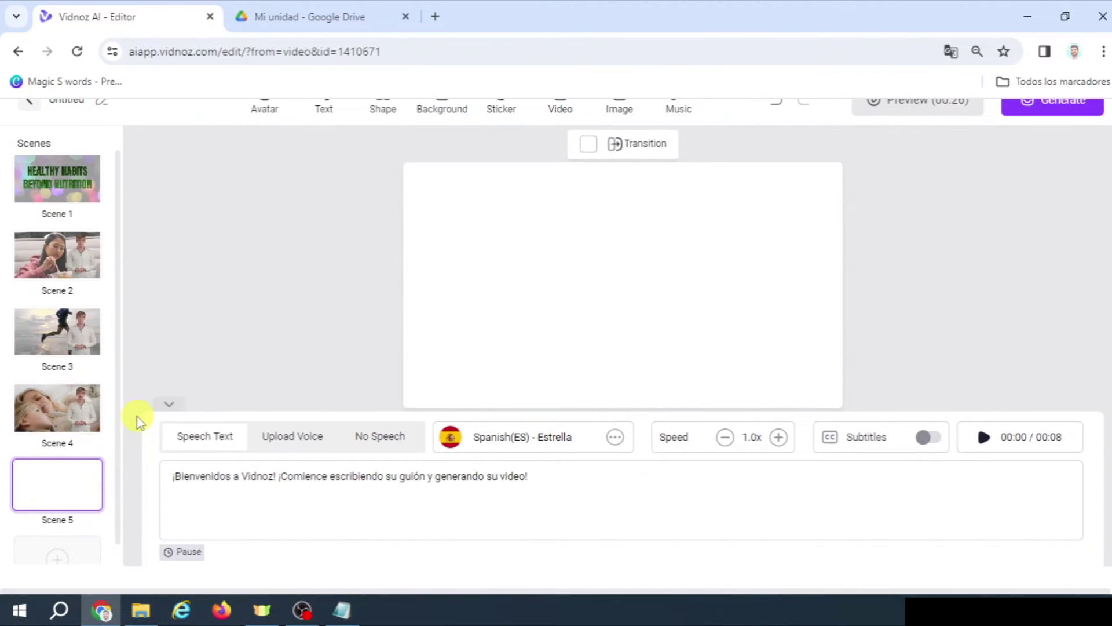
click(89, 484)
click(137, 518)
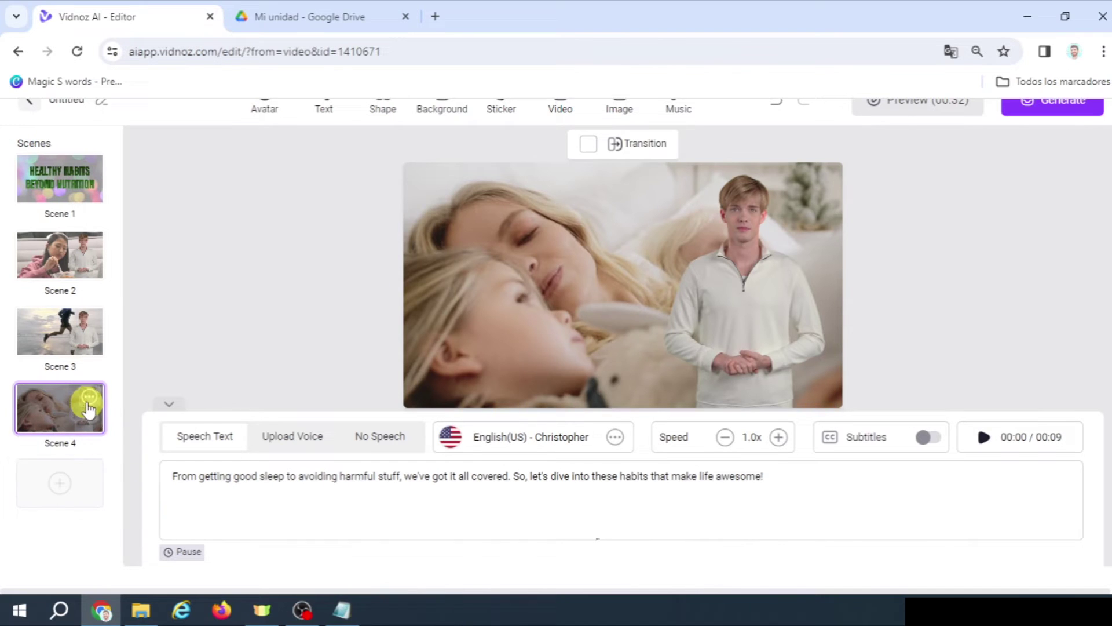
click(90, 401)
click(123, 427)
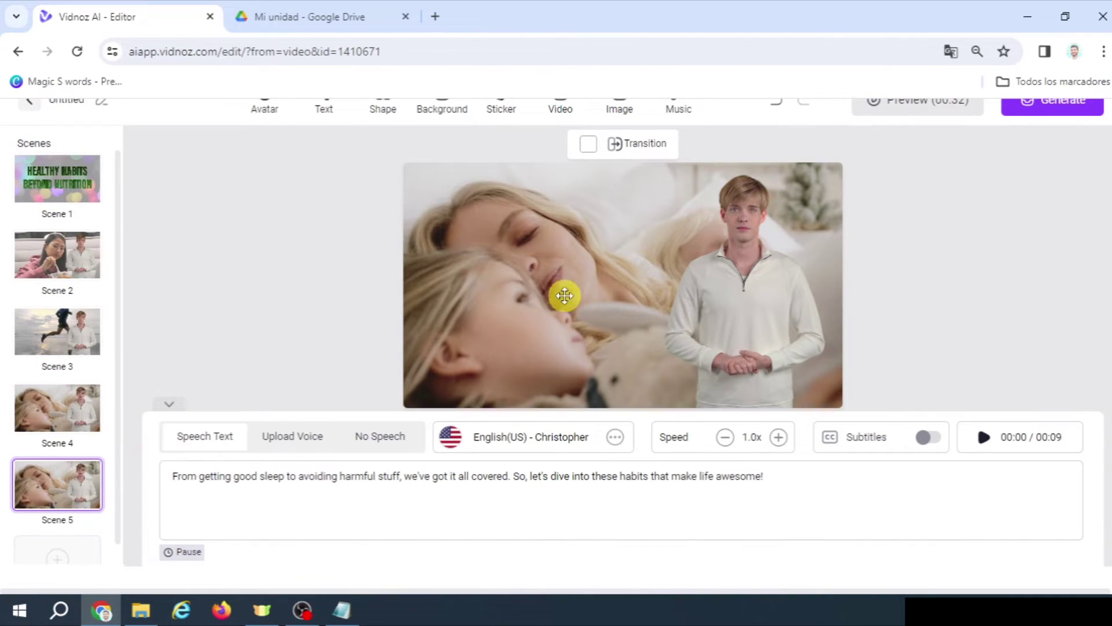
Shrink Scene 5's avatar into the lower-right corner and copy the title from Scene 1.
click(739, 296)
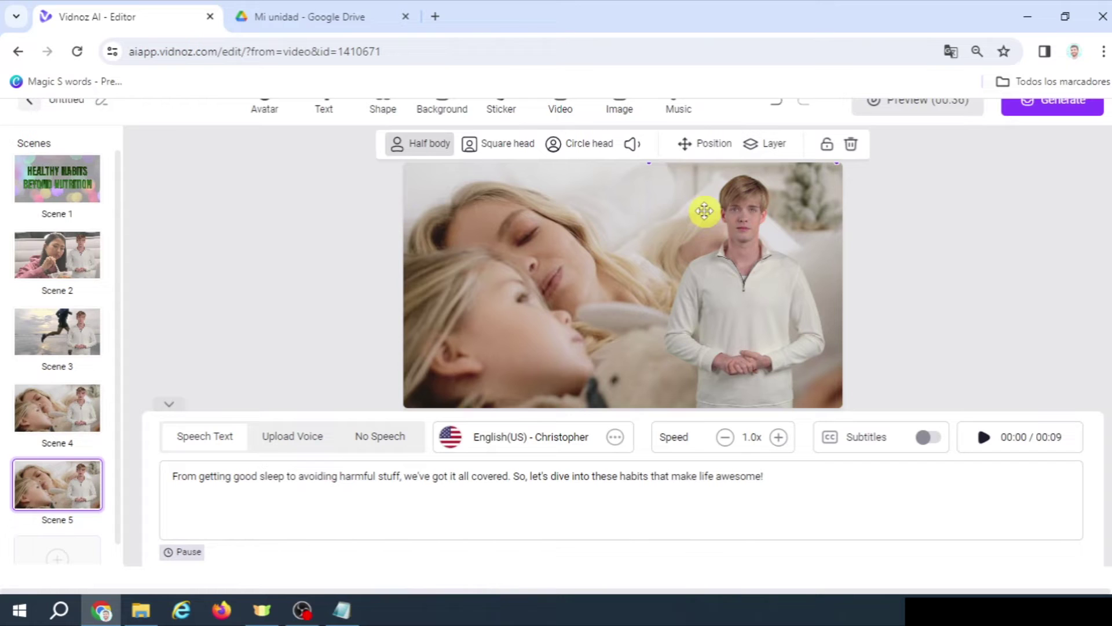
drag(649, 164, 707, 228)
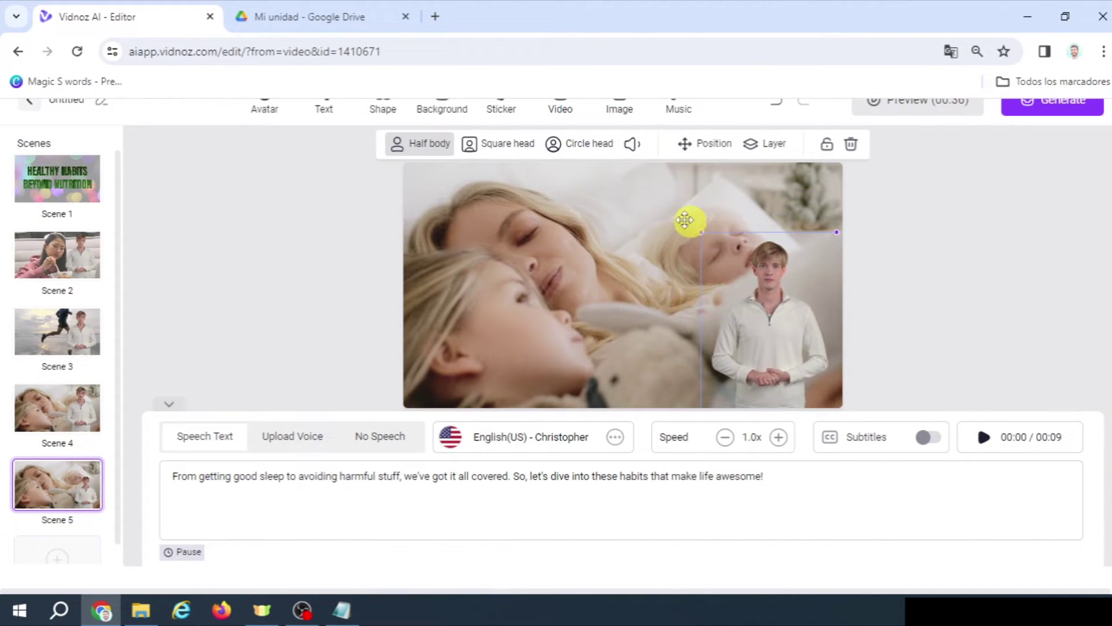
click(70, 195)
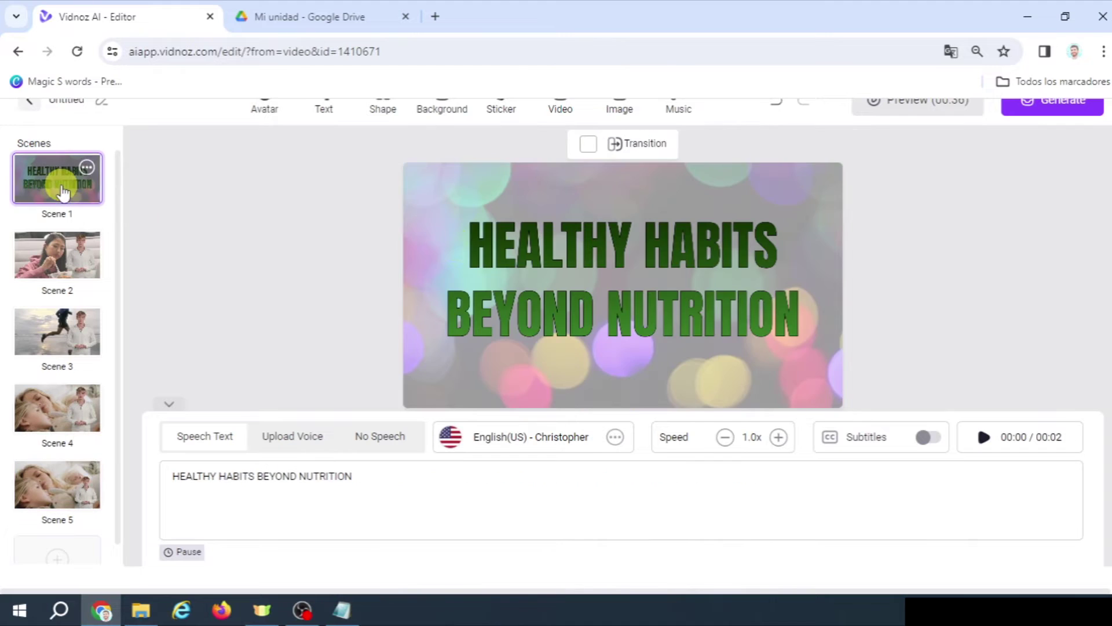
click(510, 251)
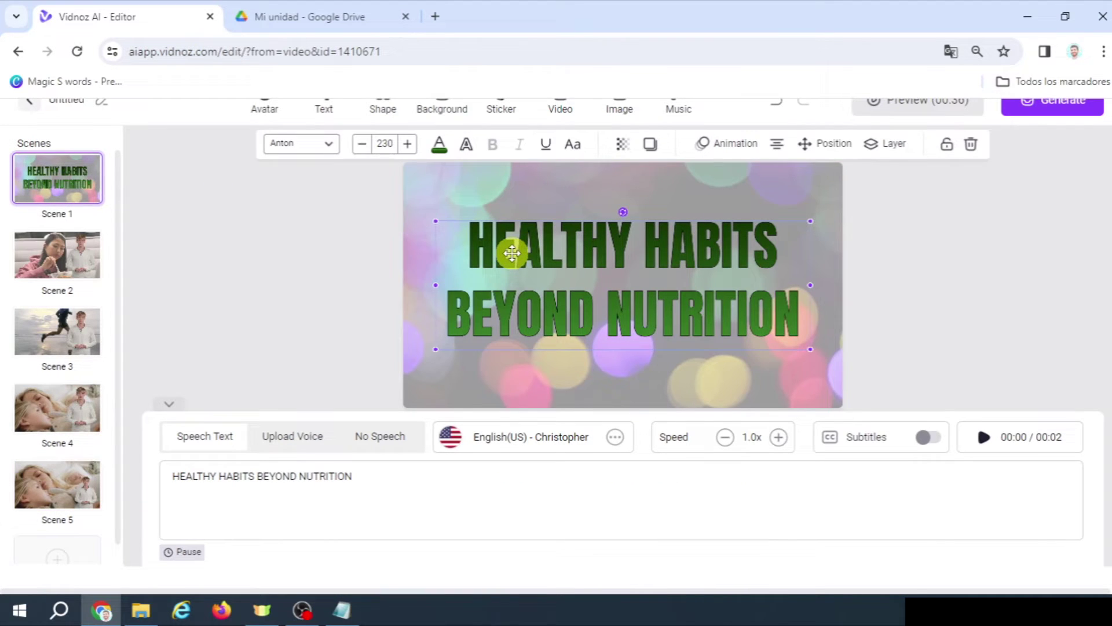
click(54, 479)
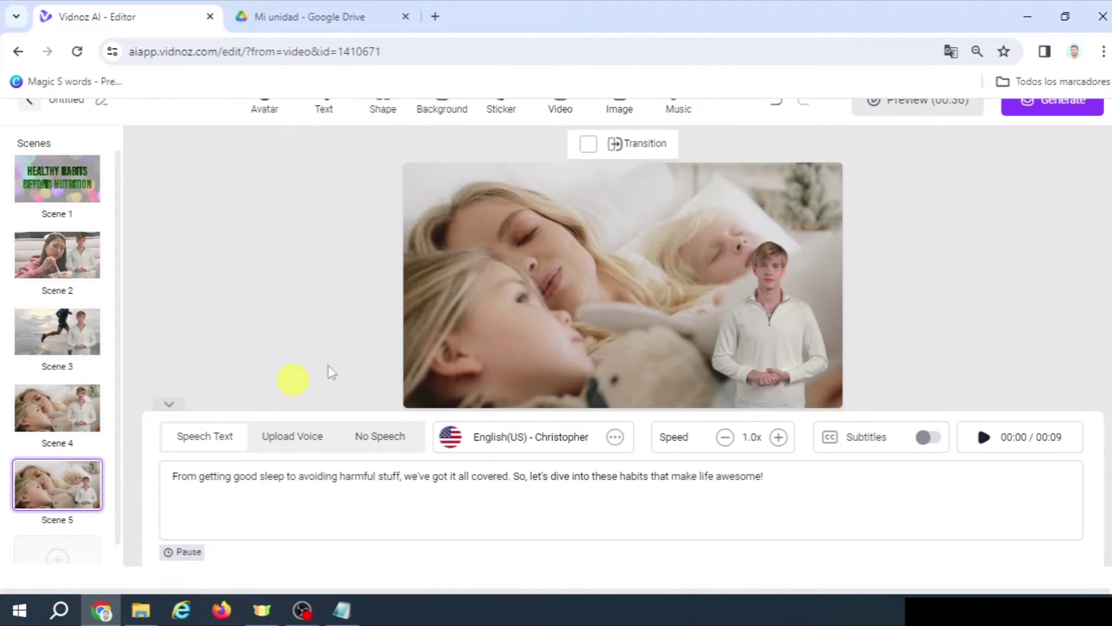
Paste the HEALTHY HABITS BEYOND NUTRITION title near Scene 5's top and copy the Notepad sleeping paragraph.
click(234, 176)
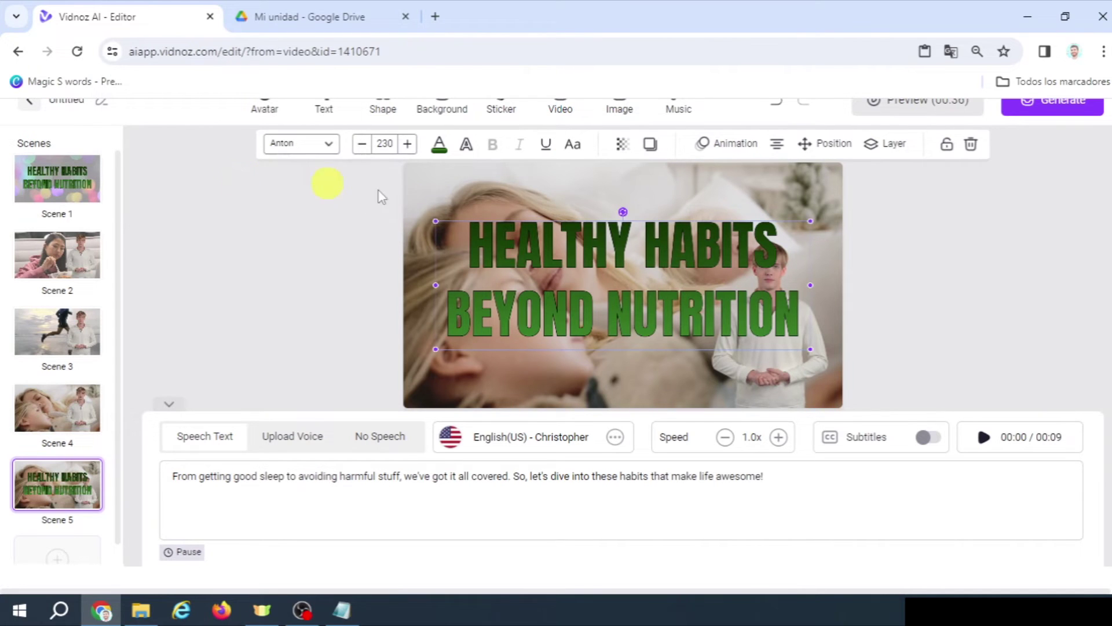
drag(557, 245, 534, 199)
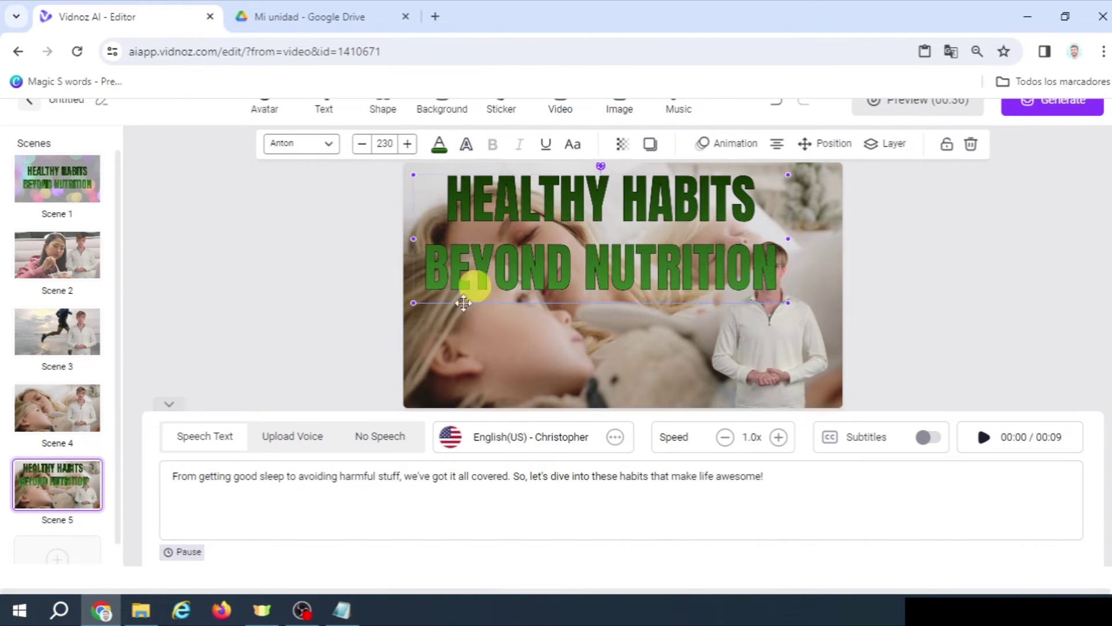
click(360, 606)
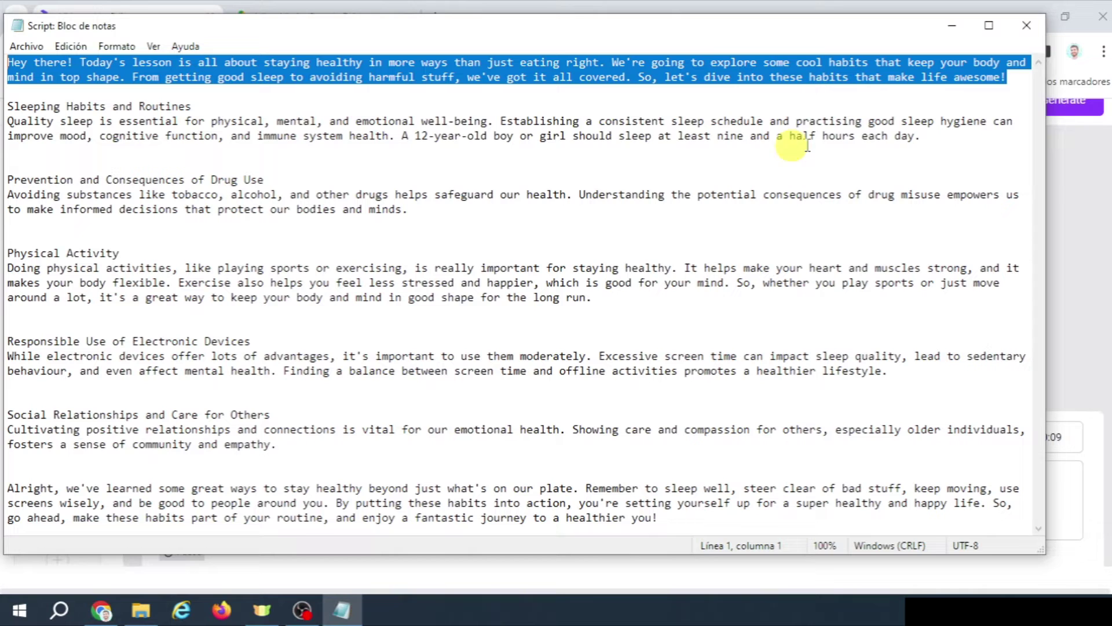
drag(933, 137, 7, 106)
key(ctrl+c)
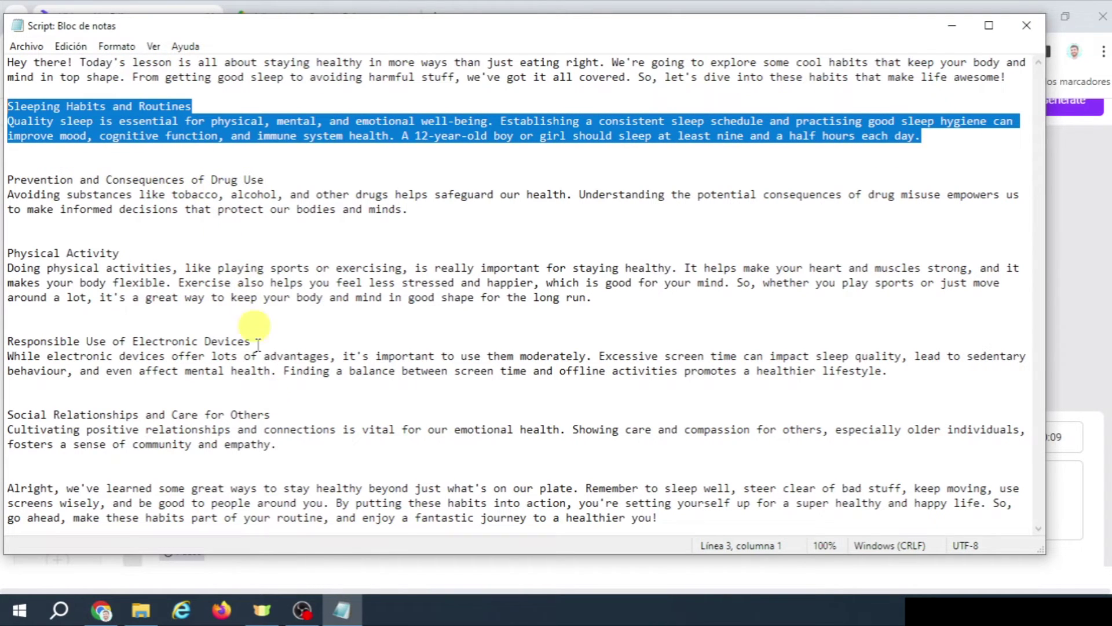
Replace Scene 5's narration with the pasted Sleeping Habits and Routines paragraph.
click(101, 610)
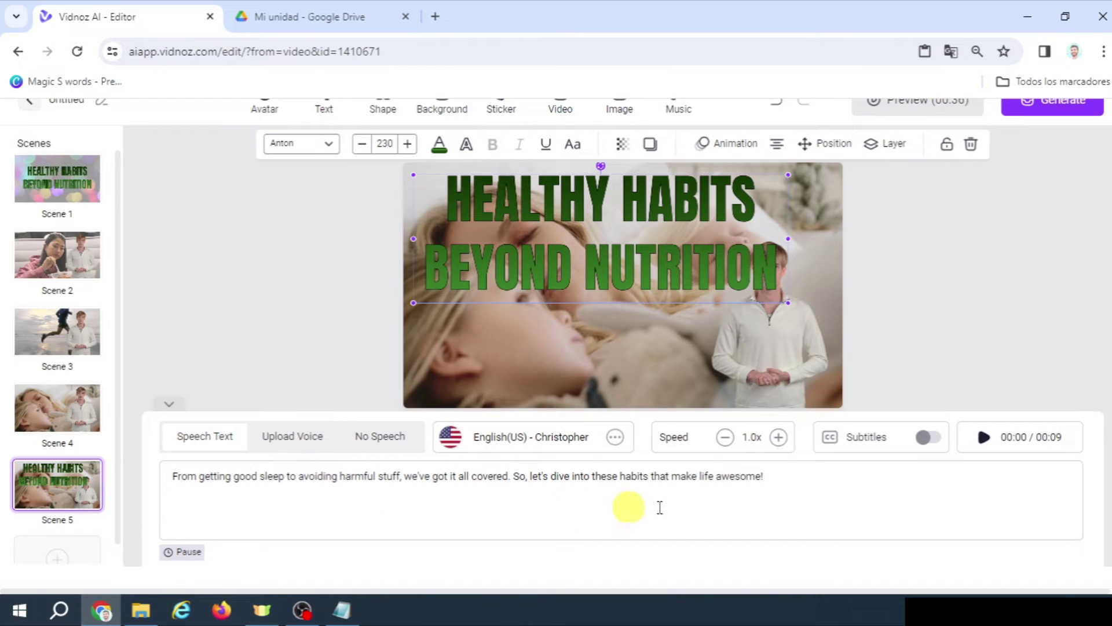
drag(803, 475, 86, 472)
key(ctrl+v)
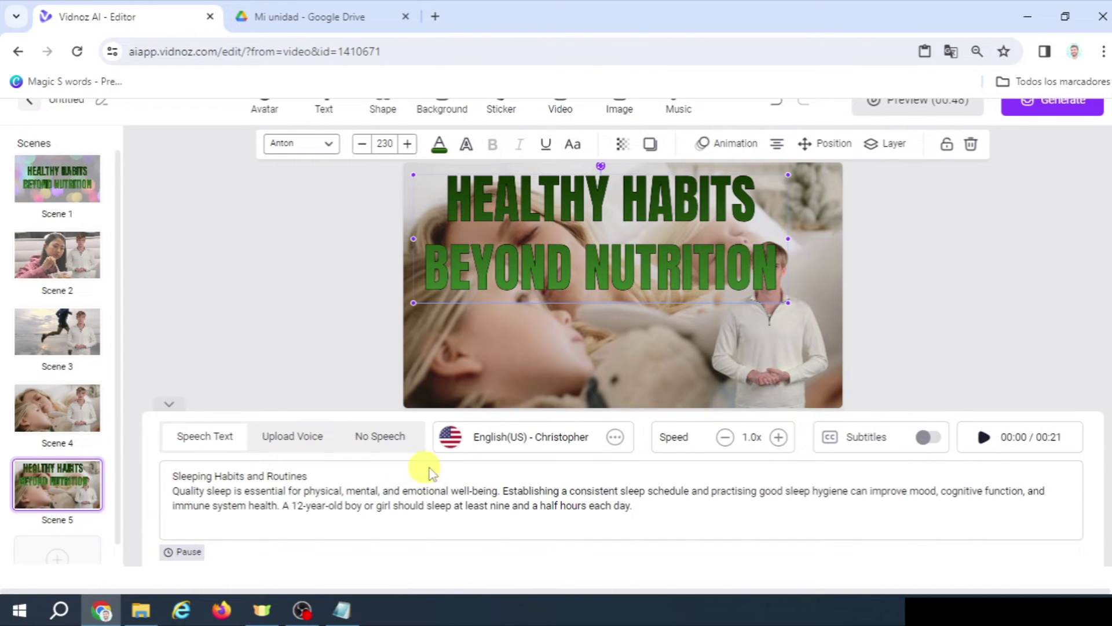
Retype the title as 'Sleeping Habits and Routines' and reduce its font size to 130.
double_click(512, 203)
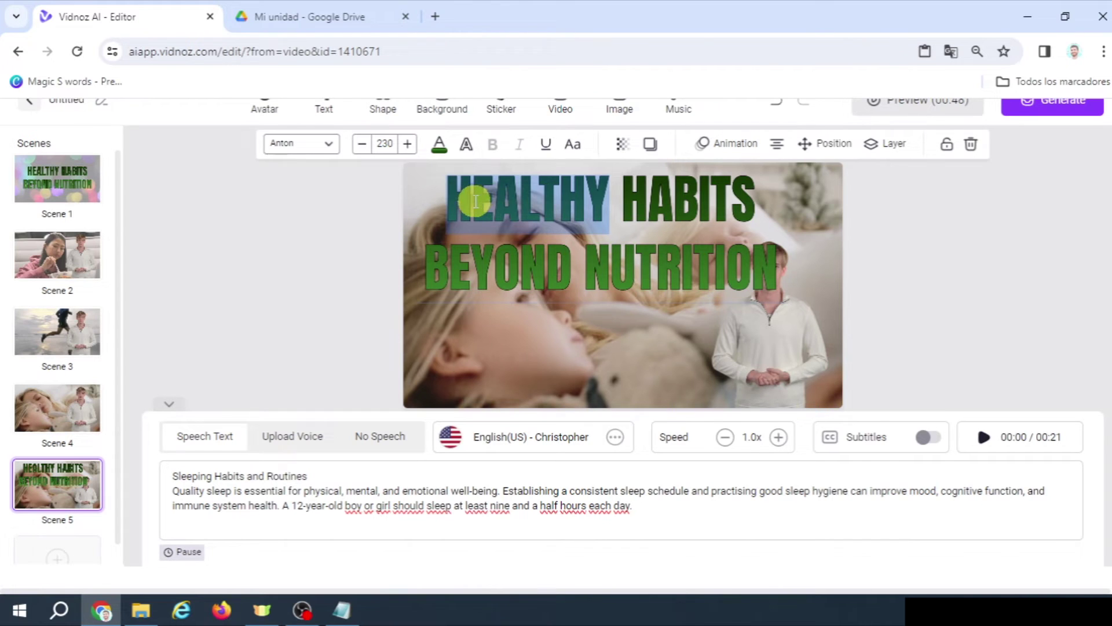
key(ctrl+a)
text(S)
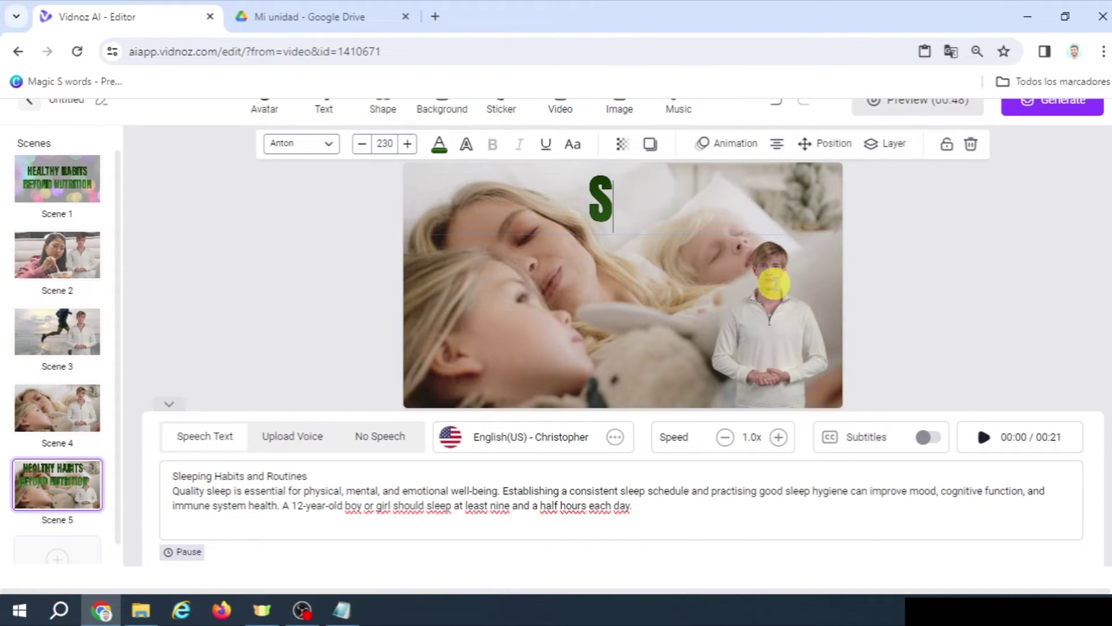
text(leeping Hab)
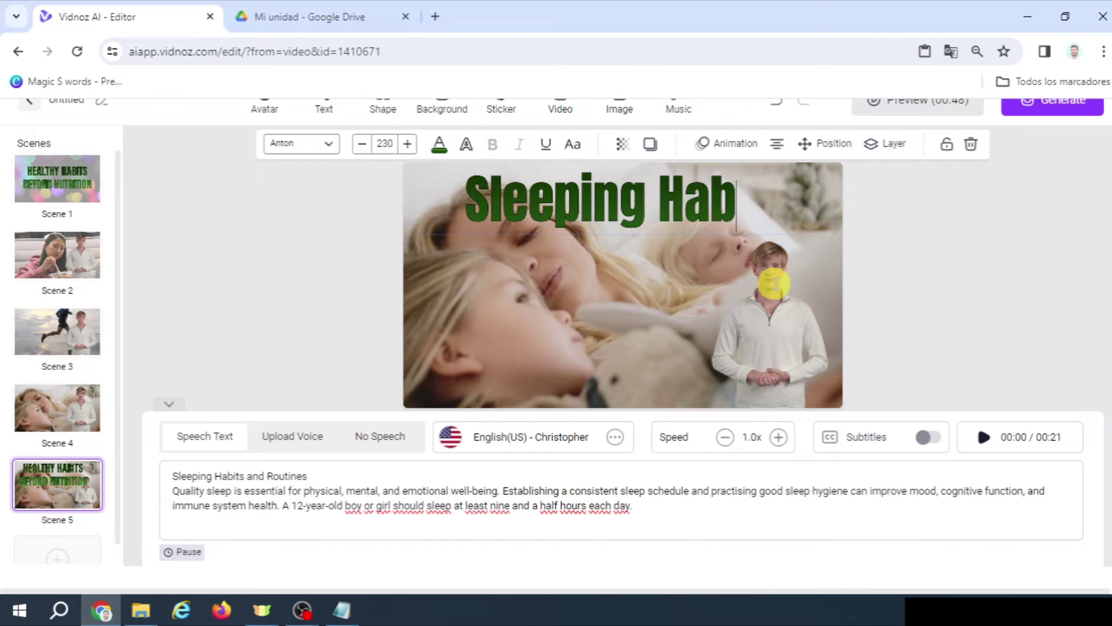
text(its and Routi)
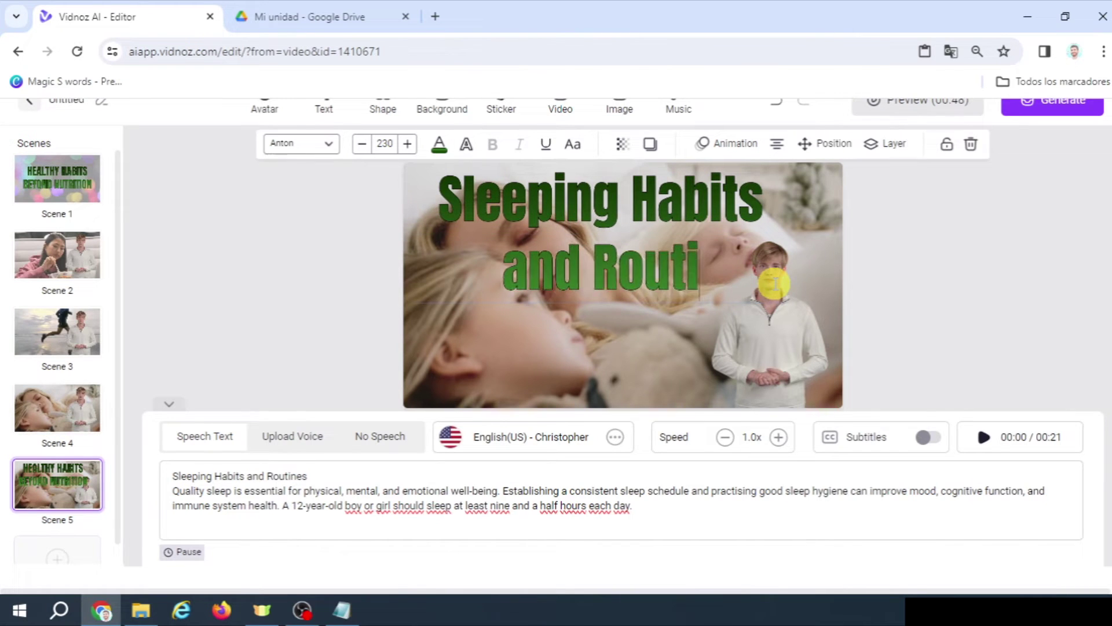
text(nes)
click(362, 145)
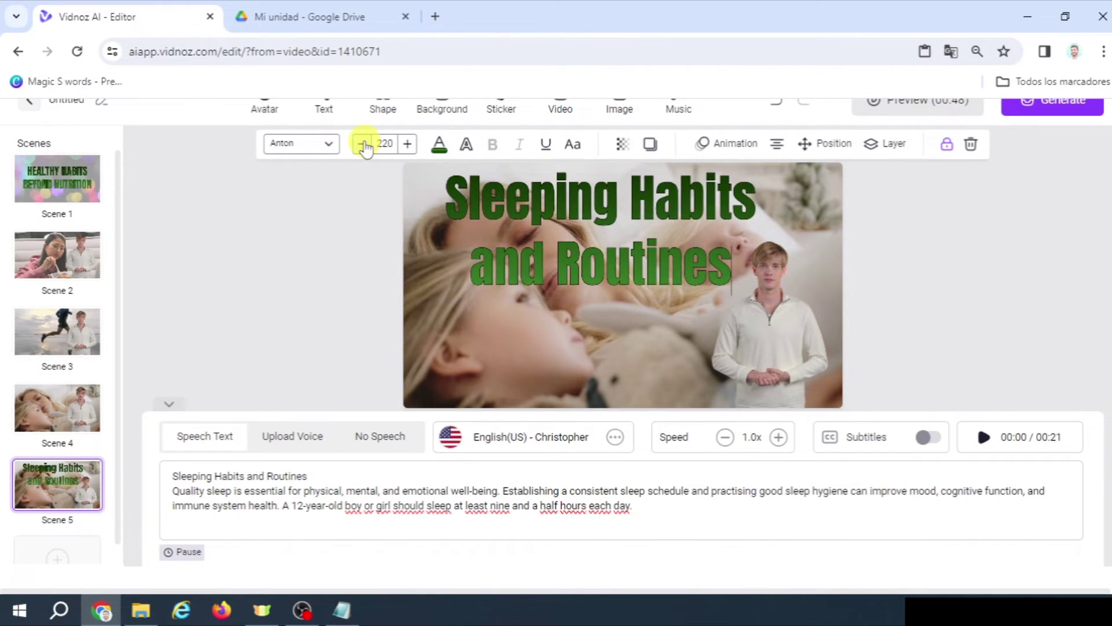
click(363, 145)
click(363, 144)
click(363, 144)
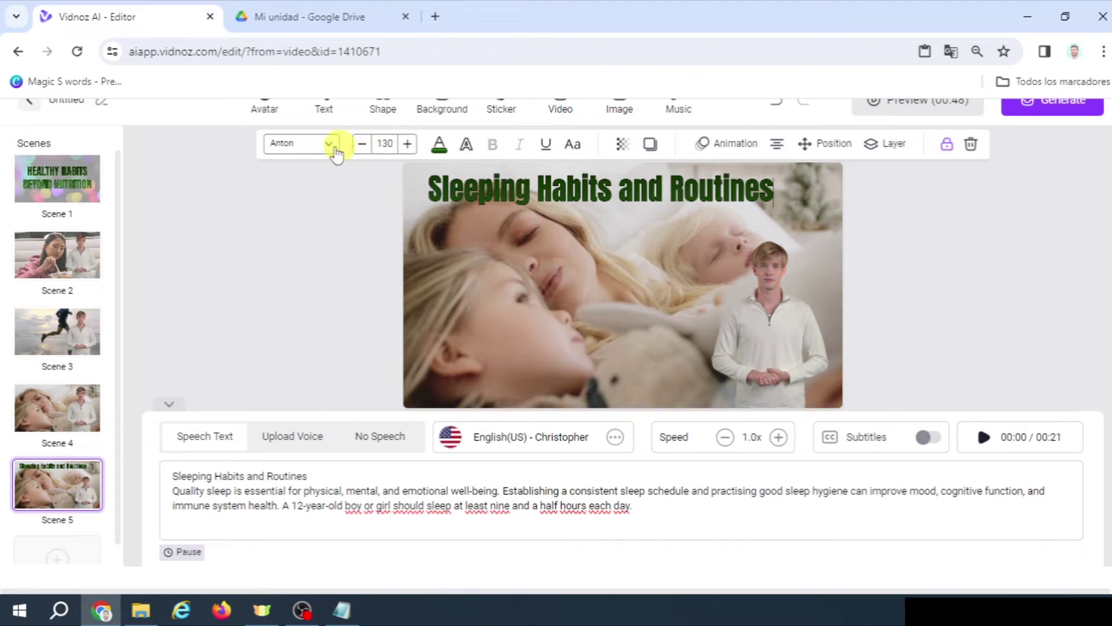
click(346, 207)
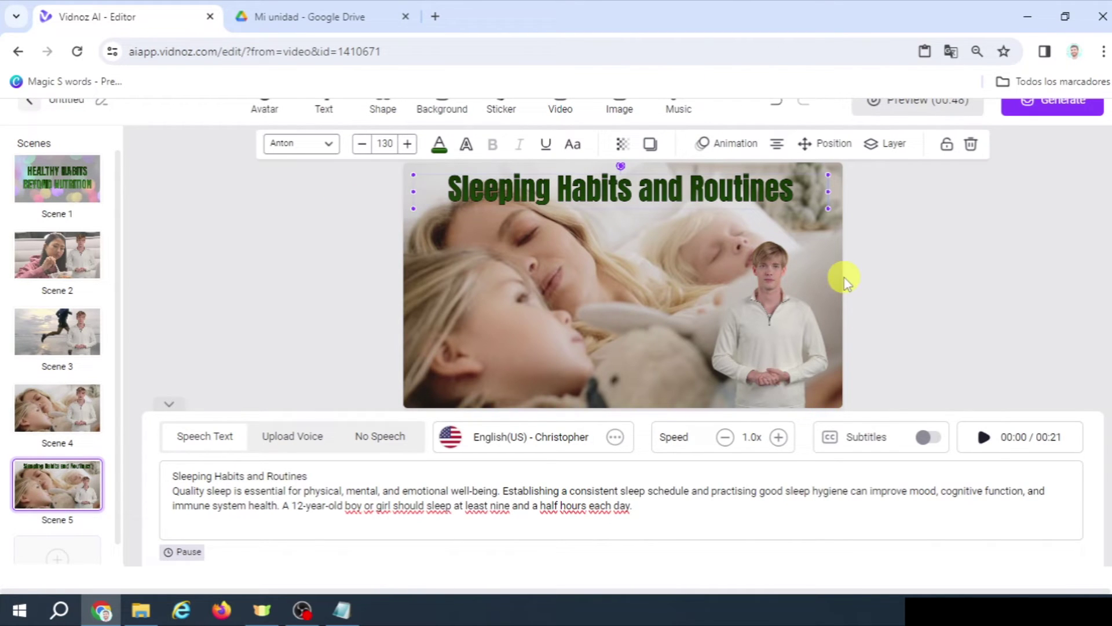
Delete the sleeping-mother background and insert the dark 00:09 sleeping clip.
click(429, 297)
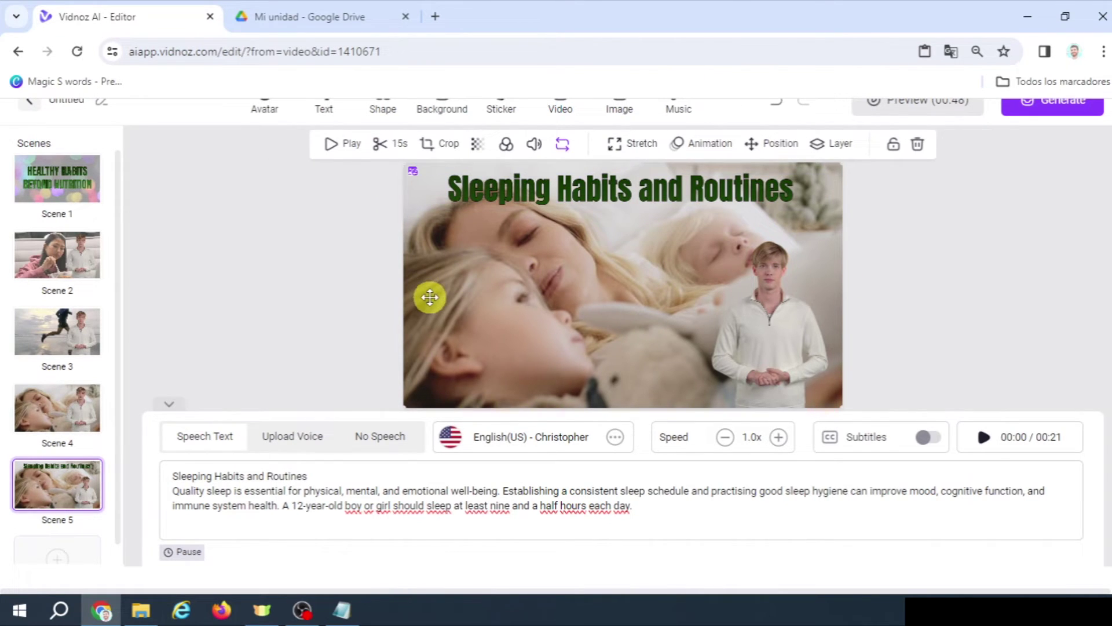
click(918, 145)
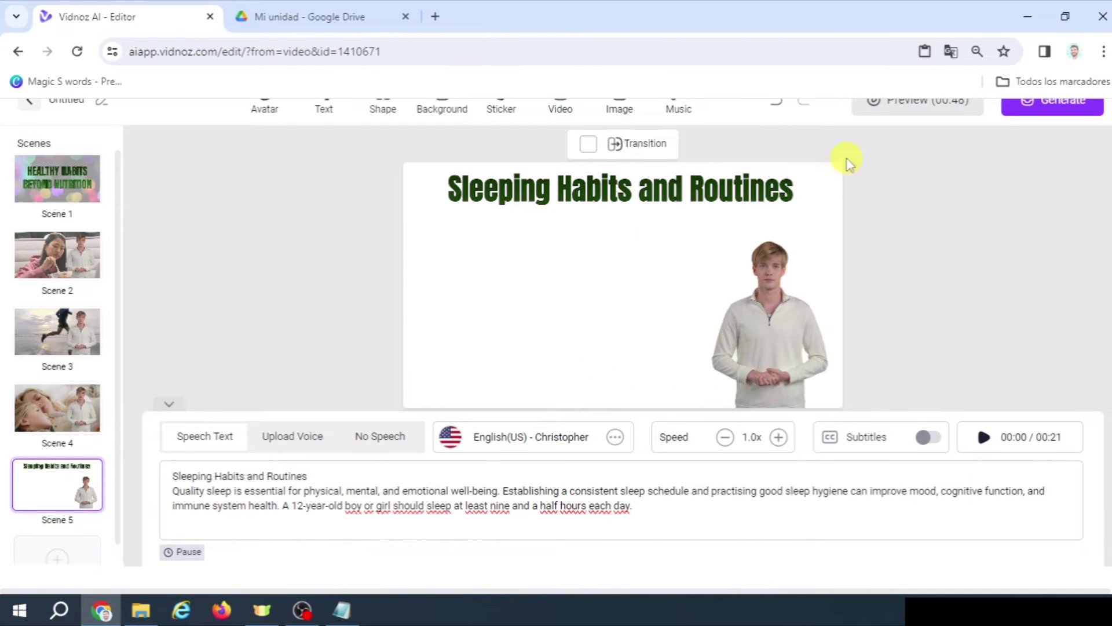
scroll(734, 114, up, 1)
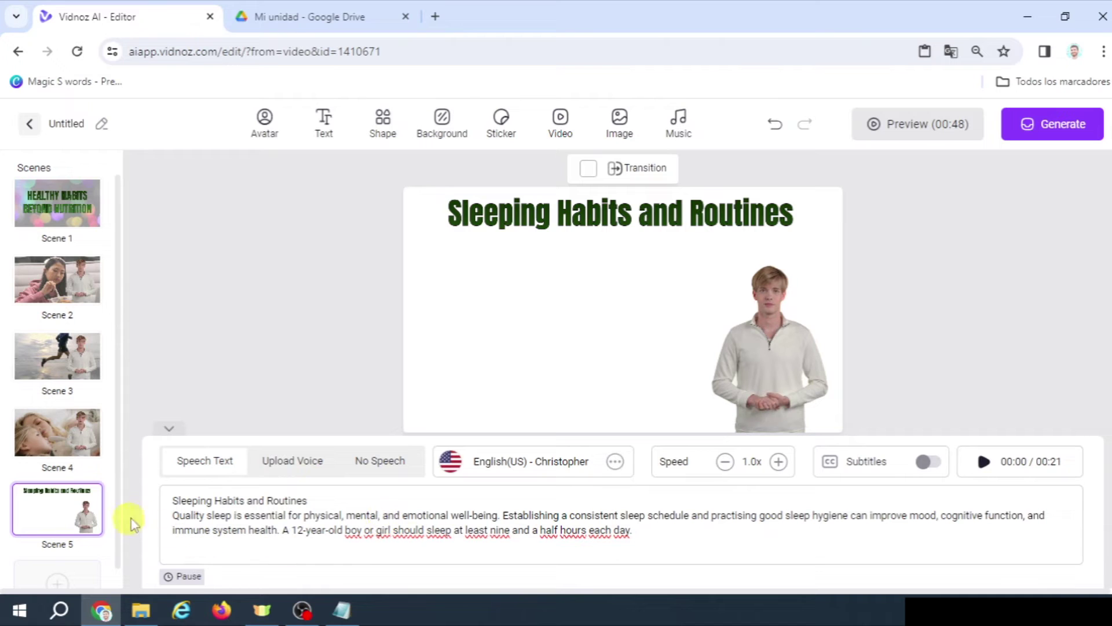
click(561, 124)
mouse_move(850, 346)
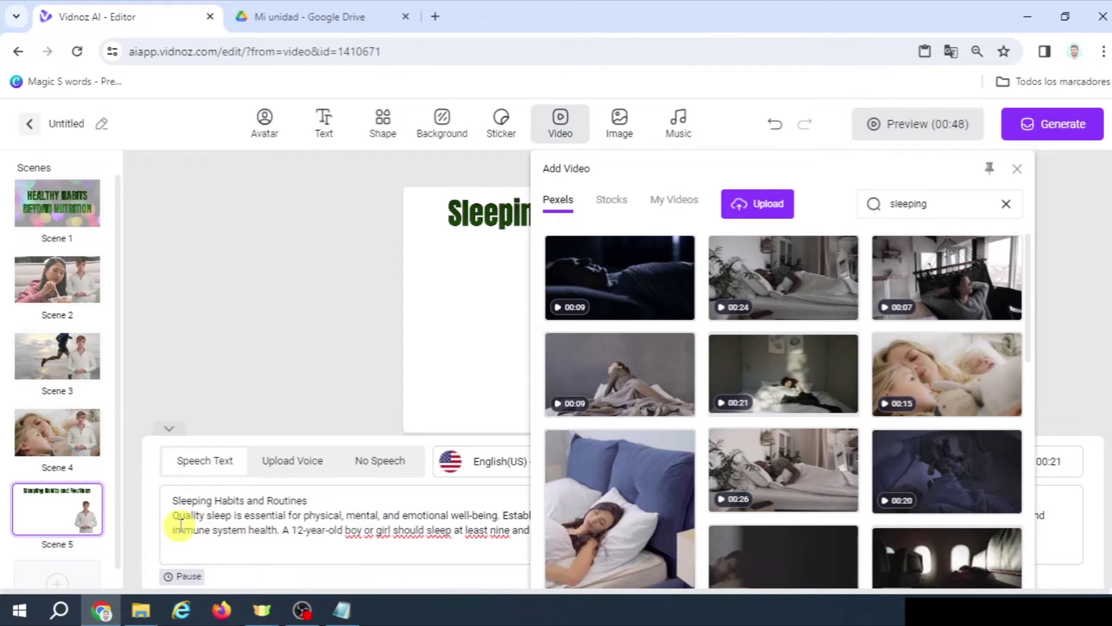
mouse_move(683, 428)
scroll(829, 389, down, 4)
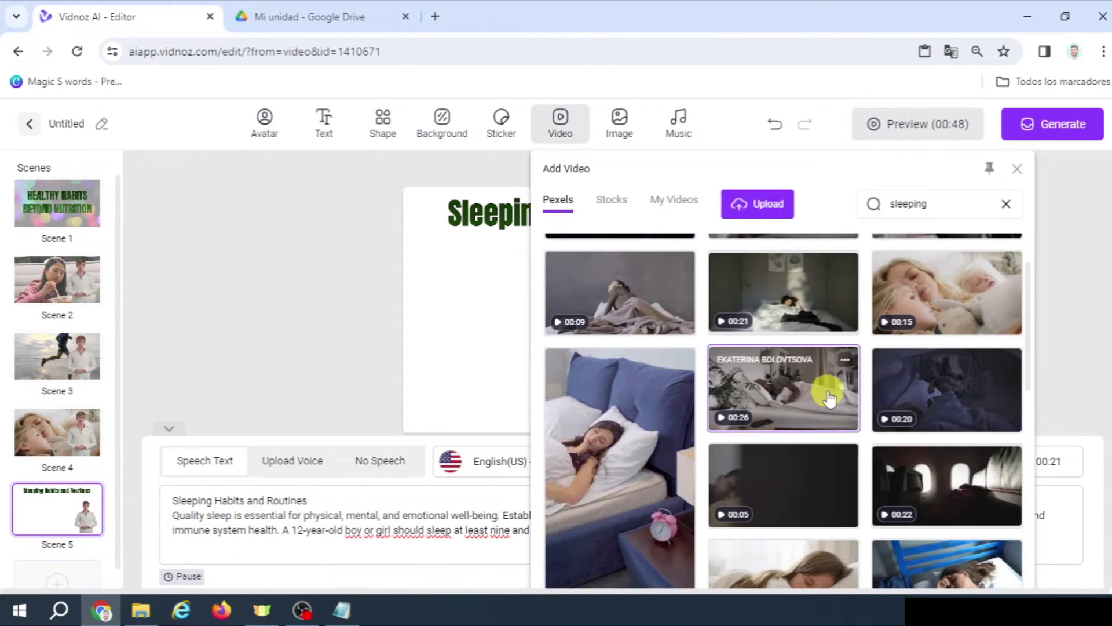
scroll(850, 411, up, 4)
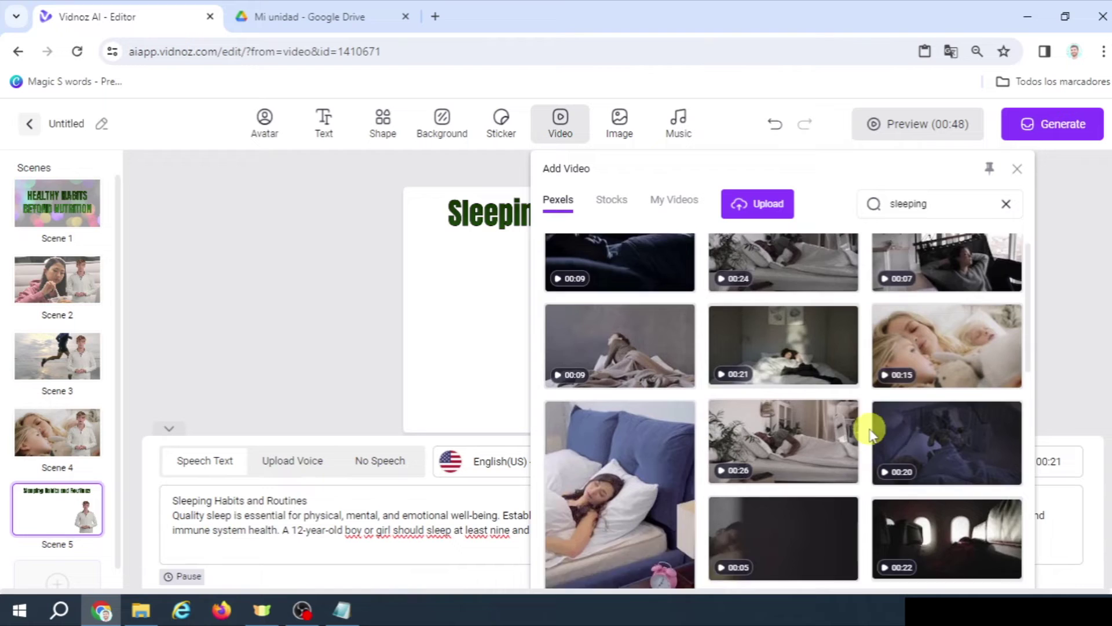
scroll(870, 432, up, 1)
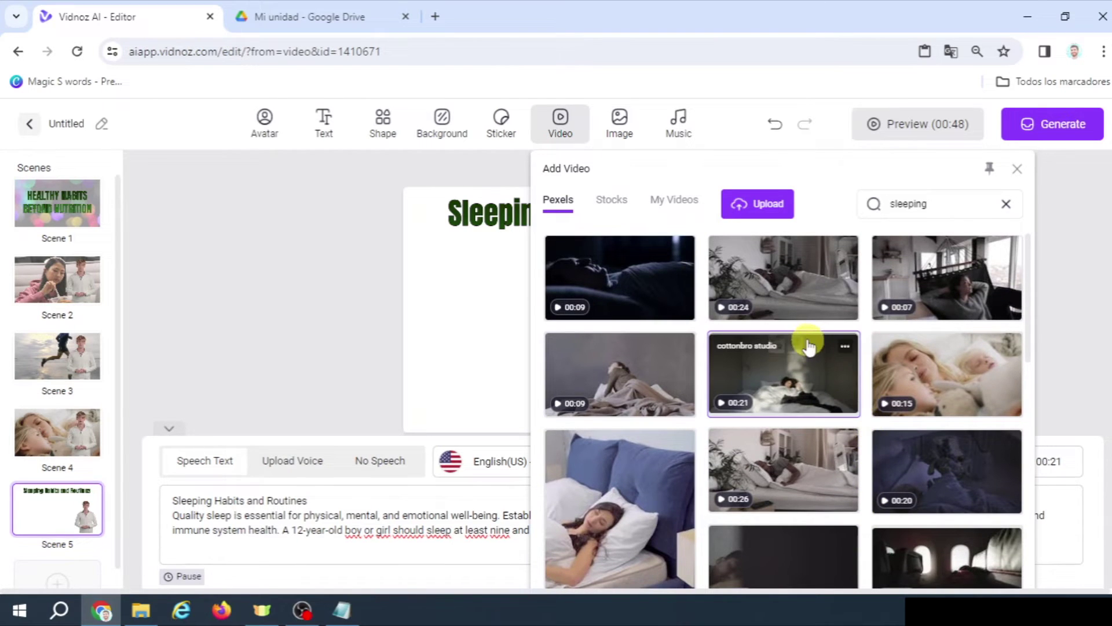
click(579, 276)
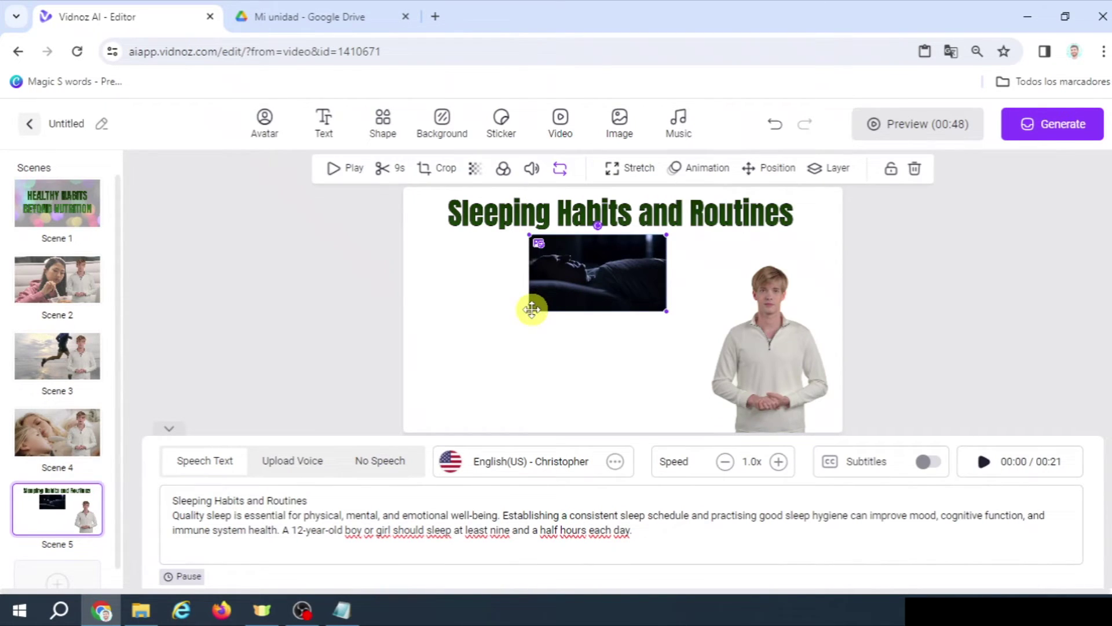
Enlarge the sleeping clip into a frame below the title and shrink the avatar slightly.
drag(525, 315, 554, 332)
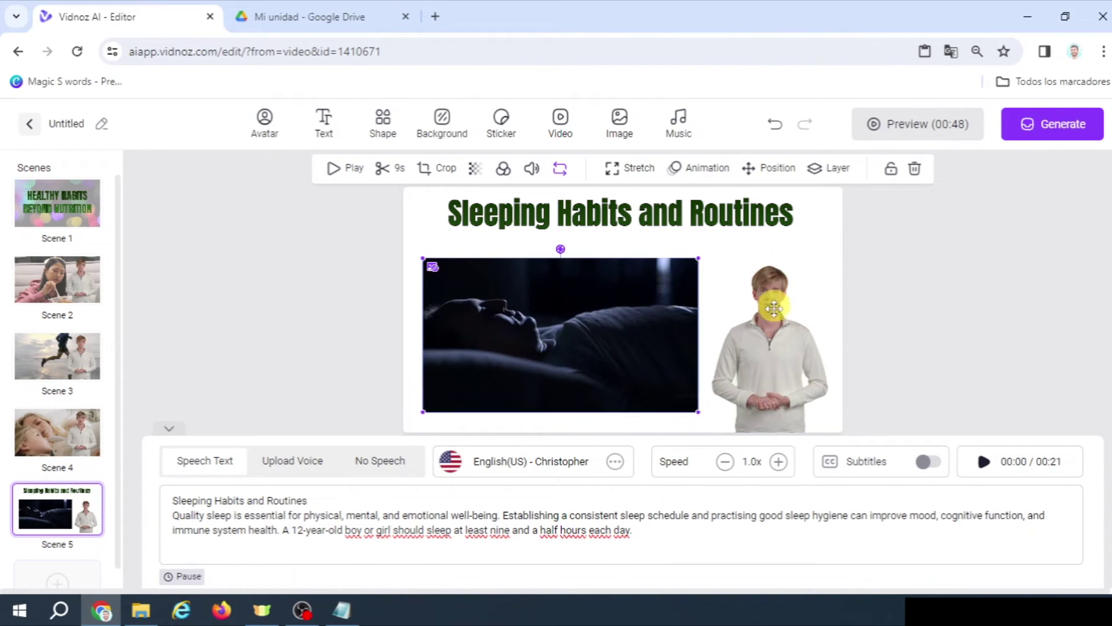
click(774, 329)
drag(700, 257, 722, 249)
click(677, 324)
drag(665, 300, 659, 306)
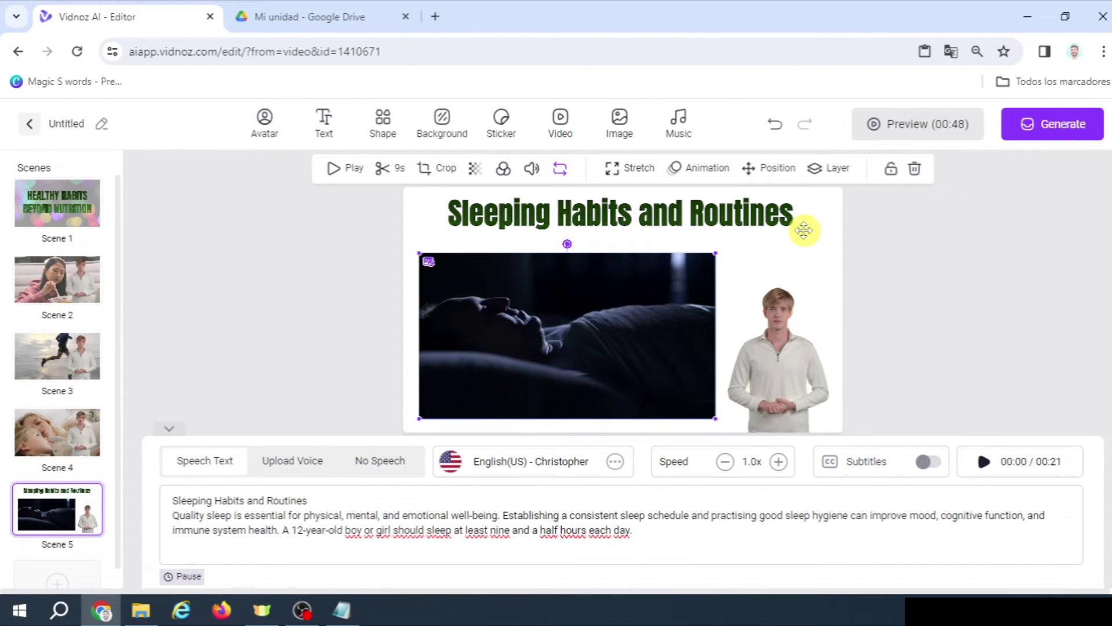
Add a sunset-over-water clip found with a 'relaxing' stock search.
click(442, 131)
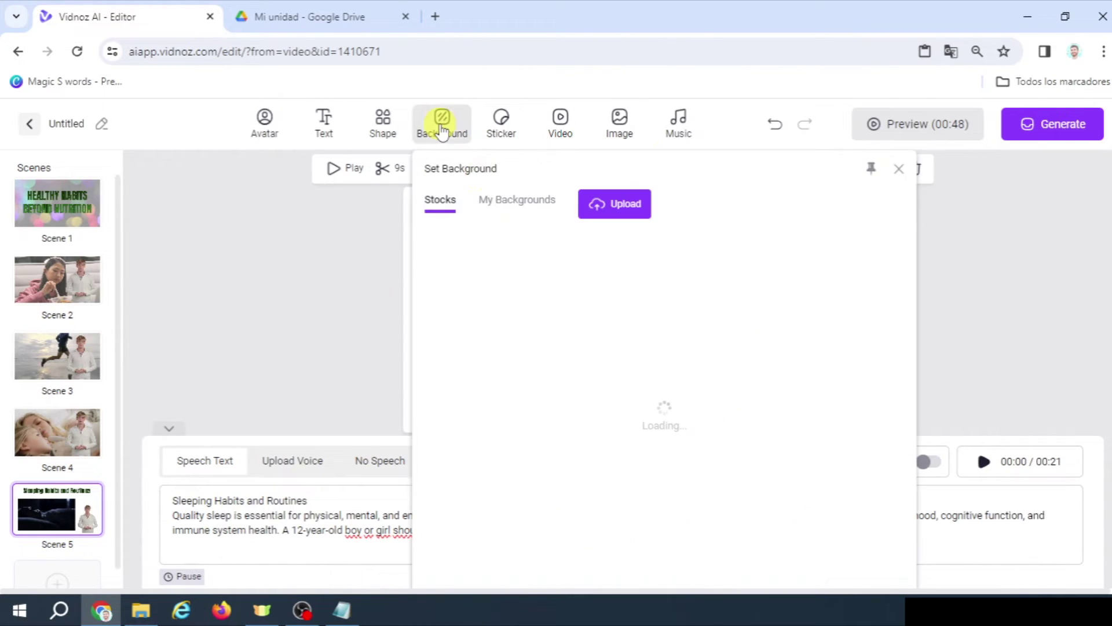
click(900, 170)
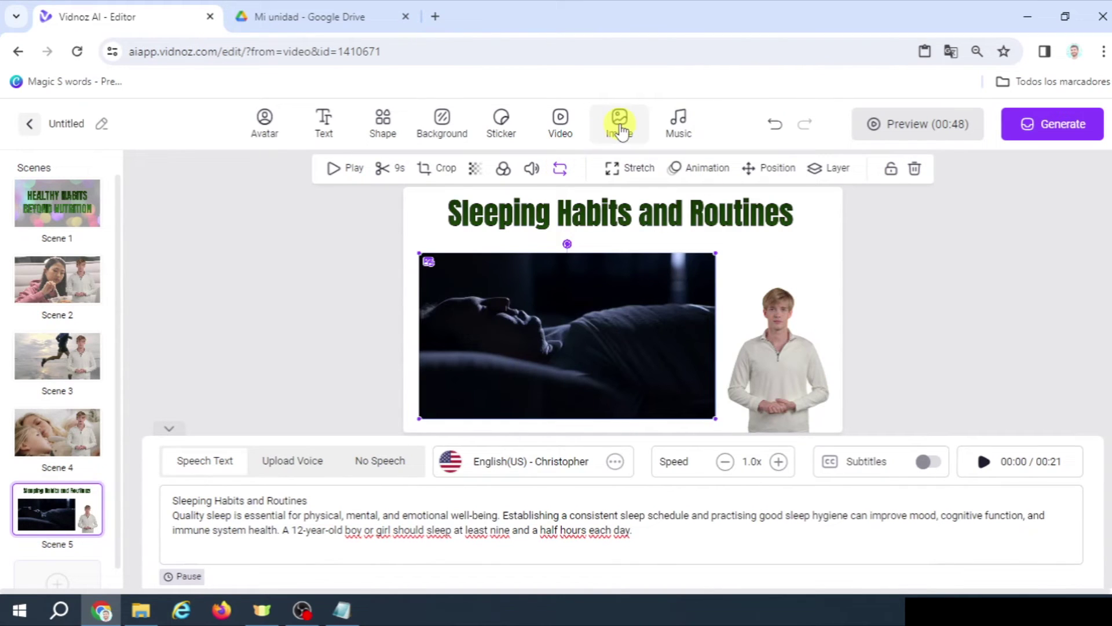
click(560, 125)
double_click(956, 206)
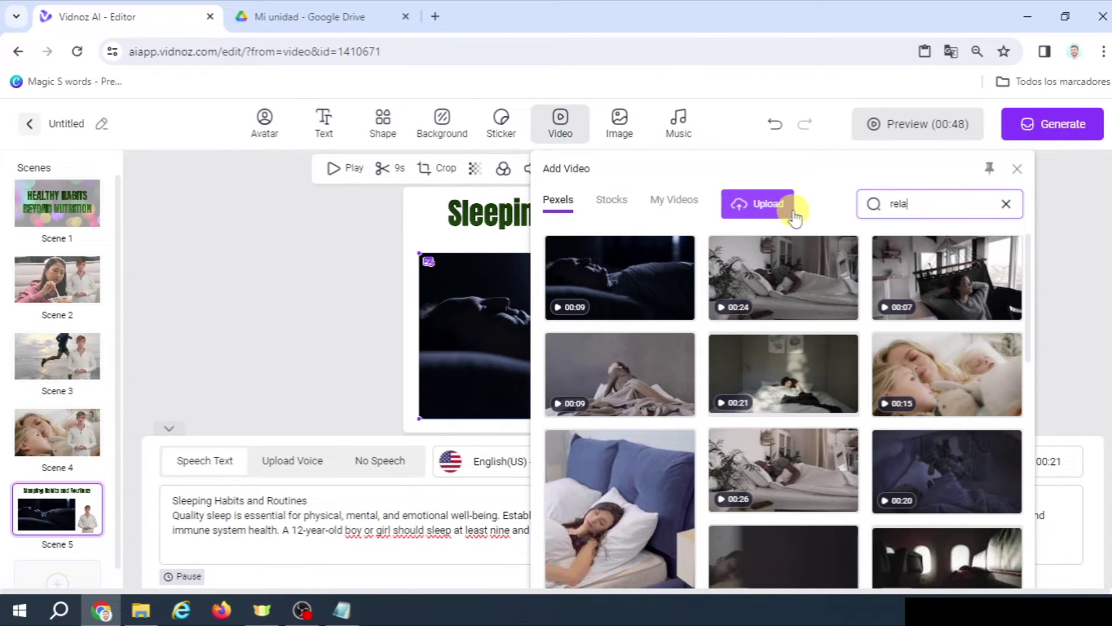
text(relaxing)
key(Return)
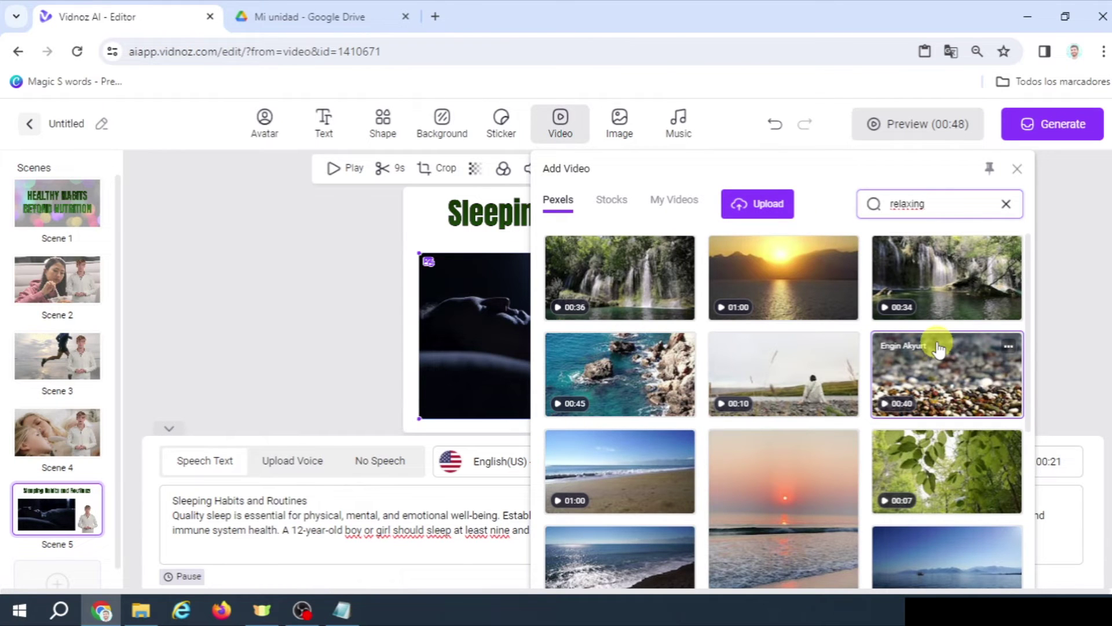
click(789, 288)
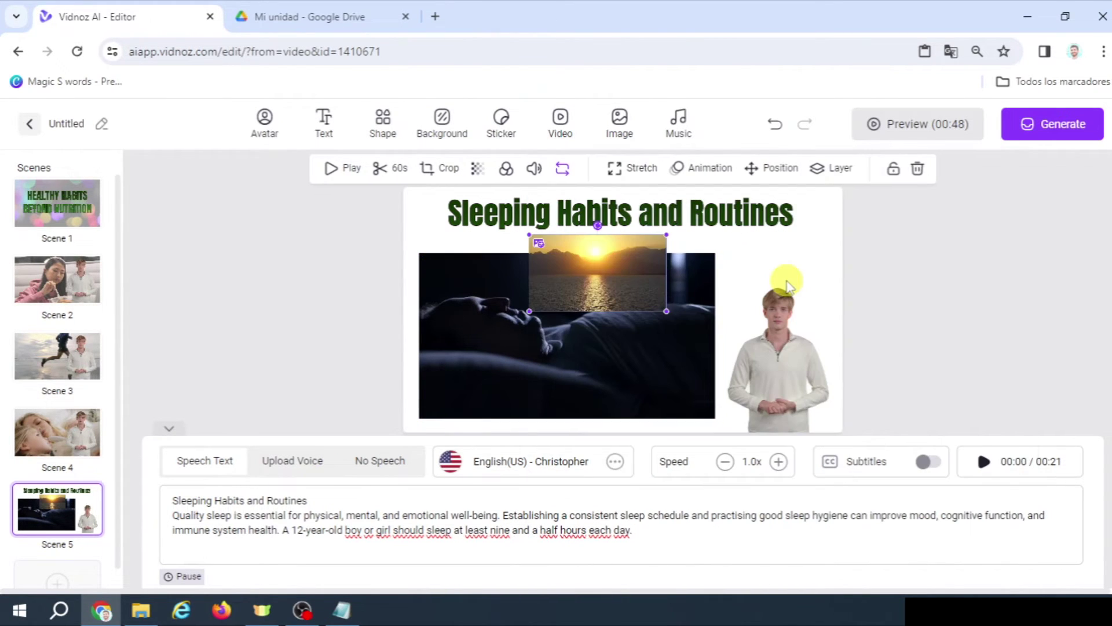
Stretch the sunset video to fill the scene, send it to back, and fade it to 70% opacity.
click(641, 179)
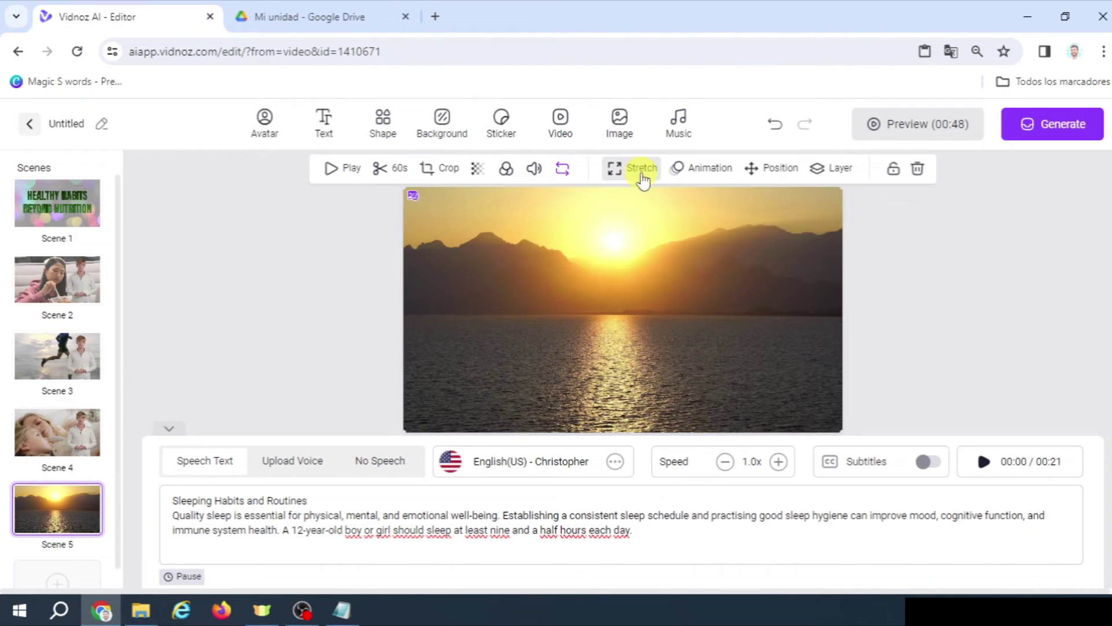
click(835, 168)
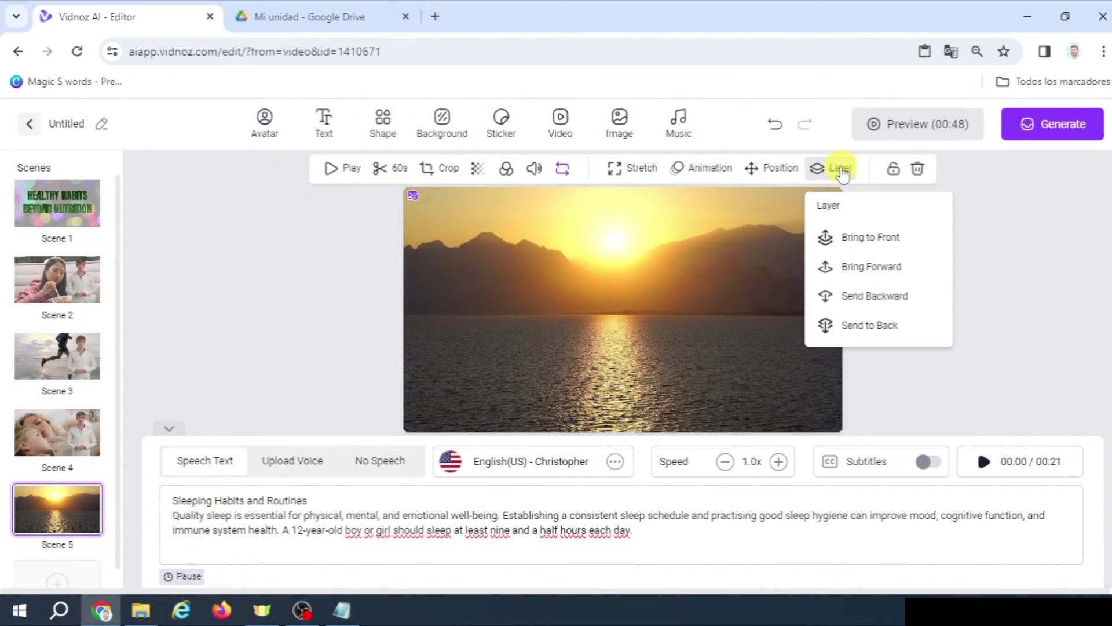
click(887, 327)
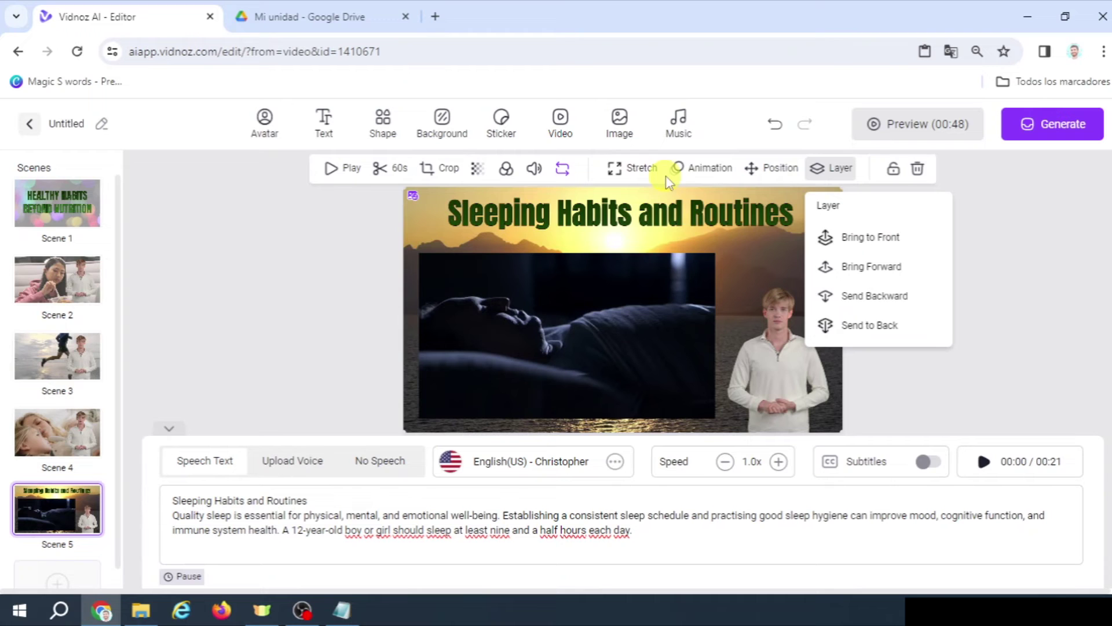
click(477, 169)
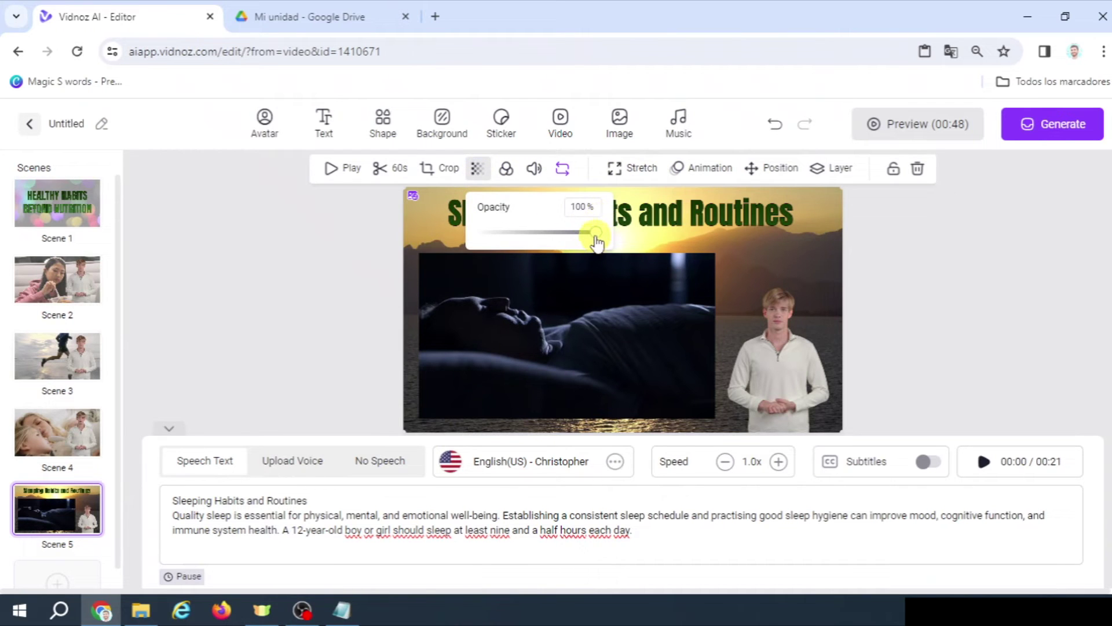
drag(597, 242, 565, 243)
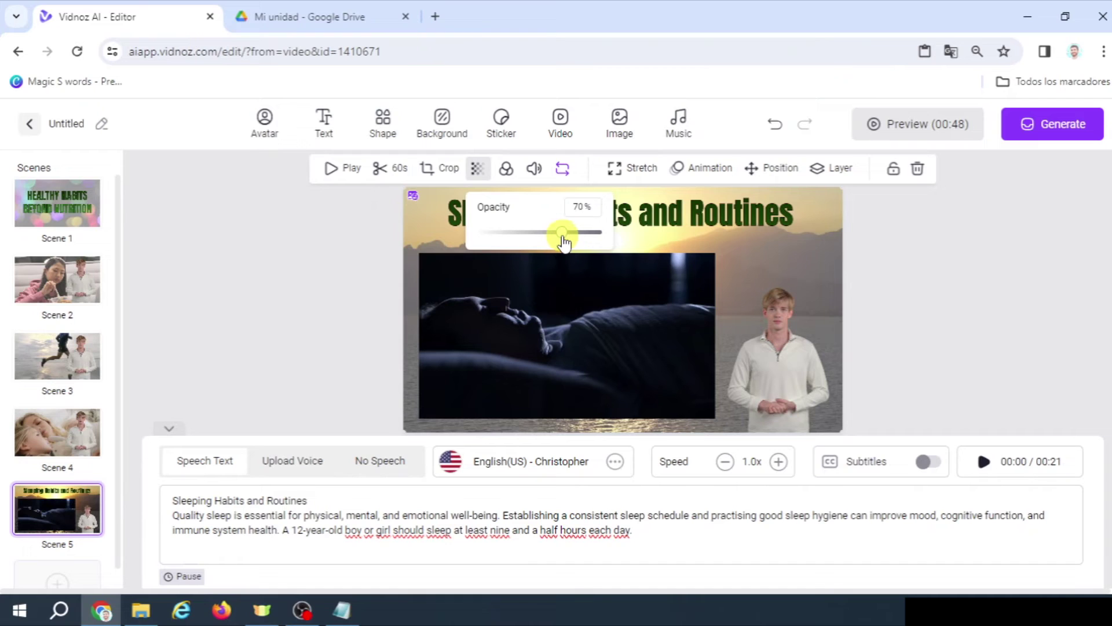
click(913, 257)
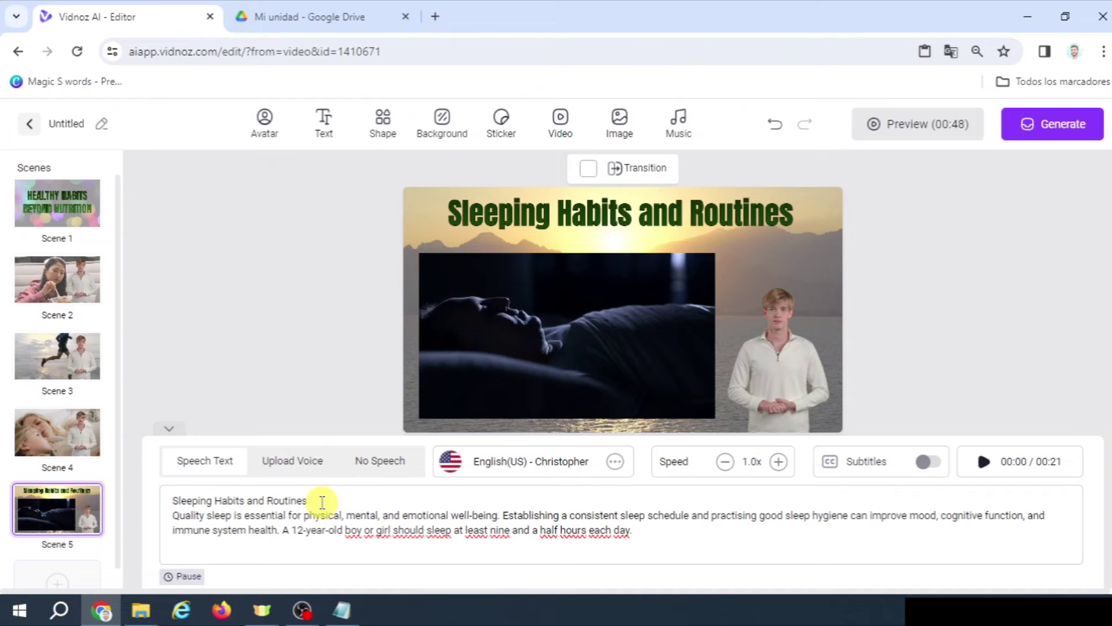
Keep Scale in as the Sleeping Habits and Routines title's entrance animation.
click(510, 214)
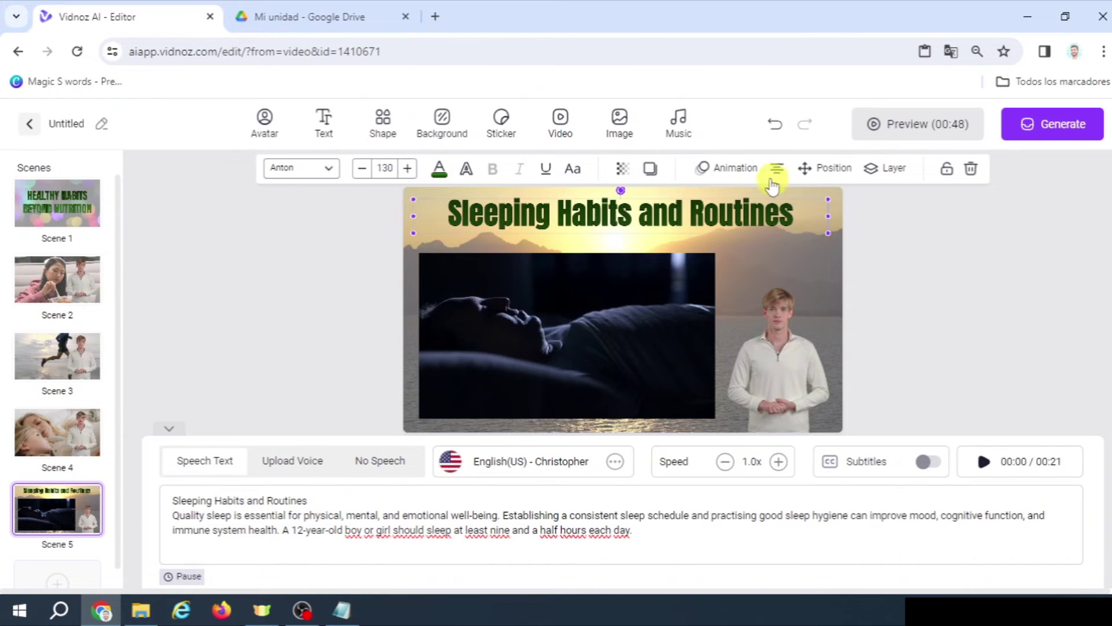
click(736, 168)
click(937, 438)
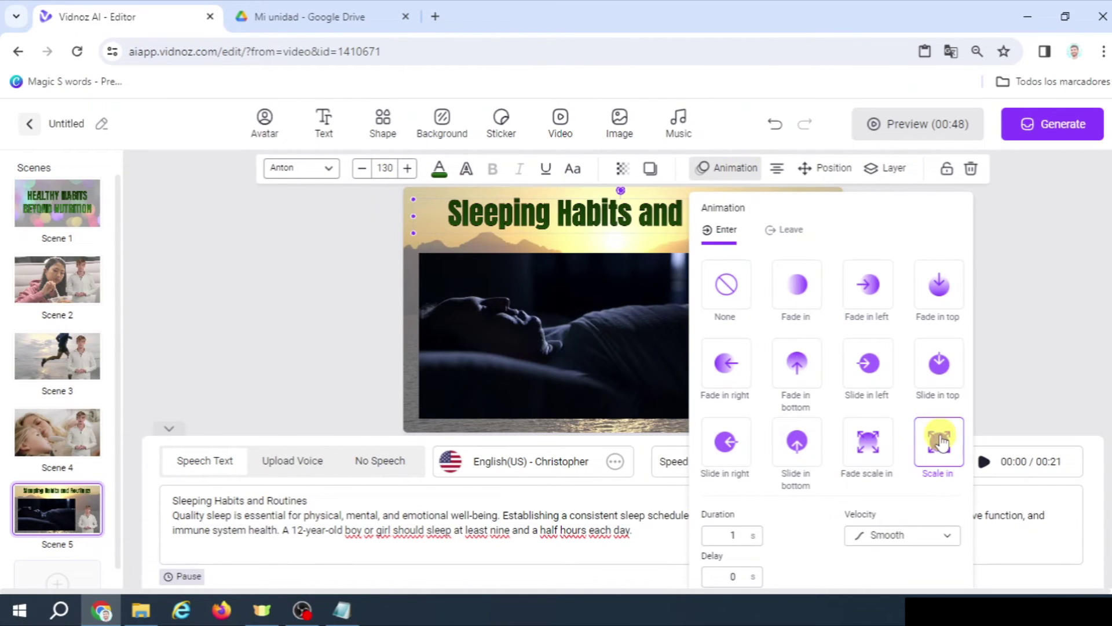
click(517, 302)
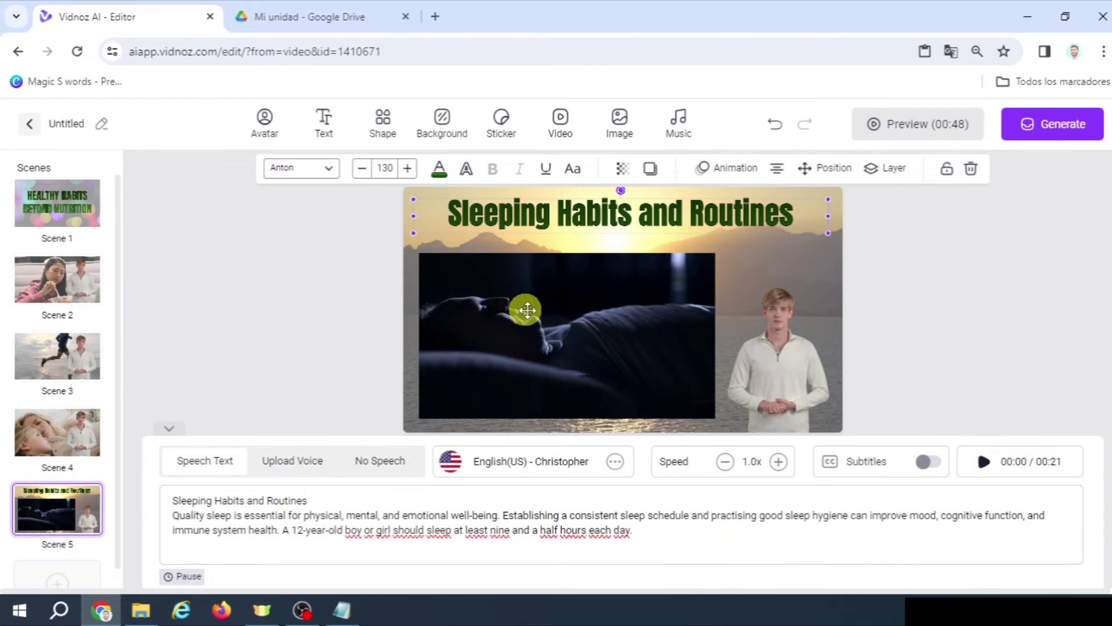
Give the sleeping clip a 1 s Scale in entrance with a 1 s delay, then preview Scene 5.
click(532, 312)
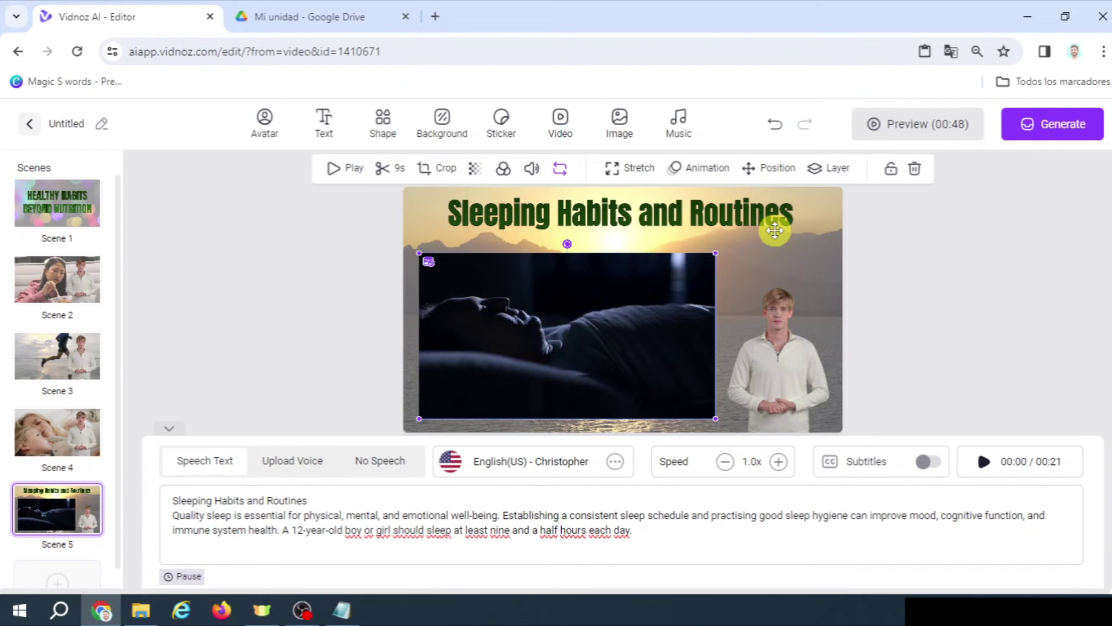
click(714, 172)
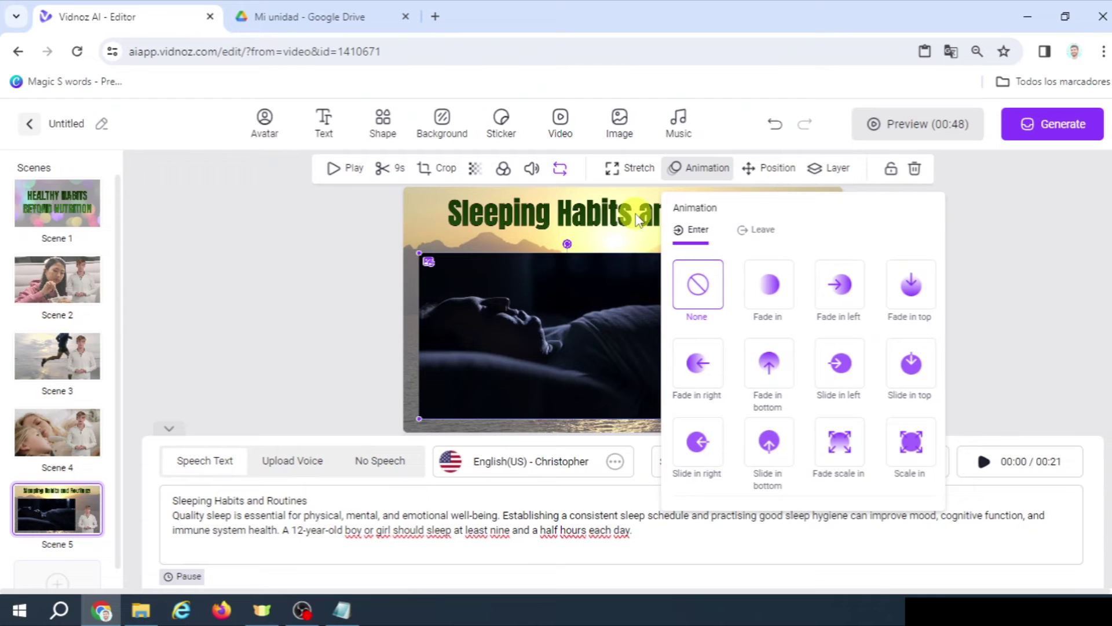
click(911, 455)
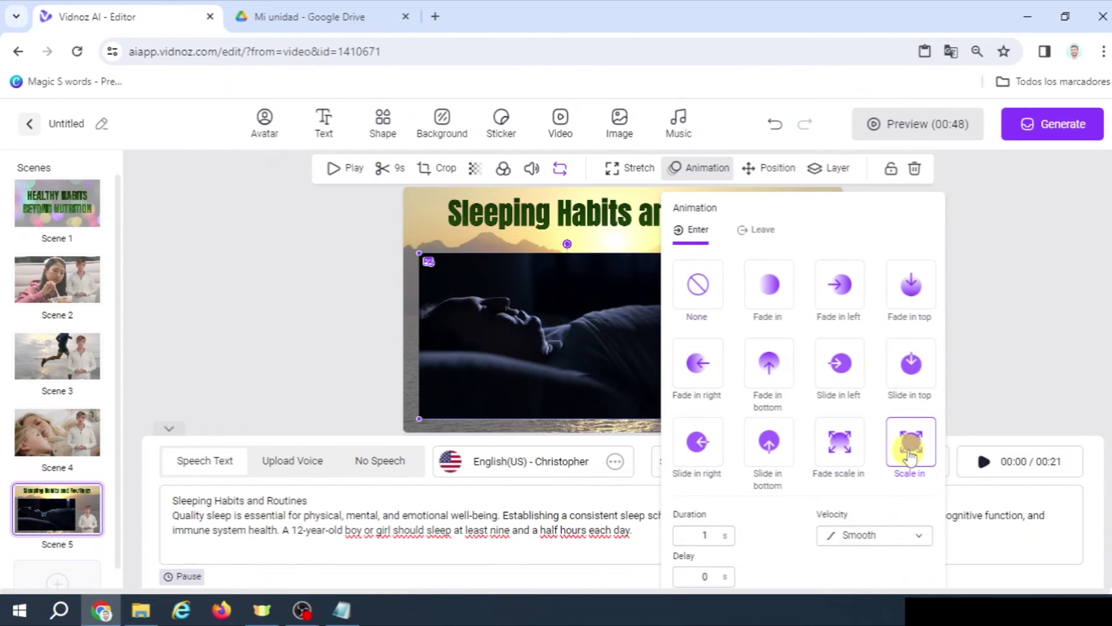
scroll(770, 376, down, 1)
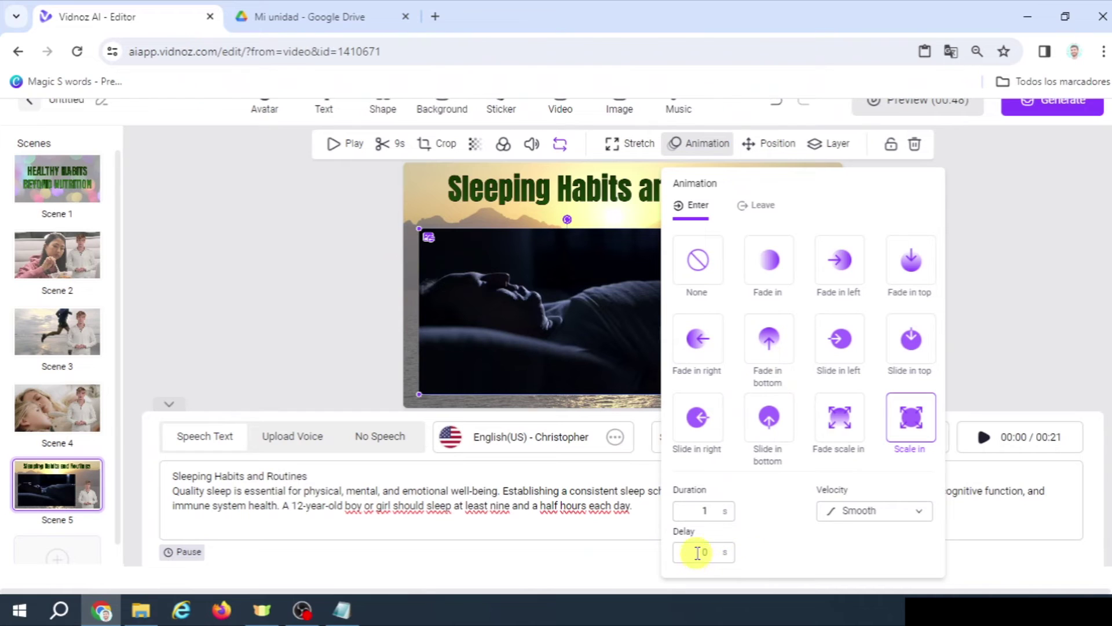
double_click(699, 553)
click(788, 553)
click(376, 197)
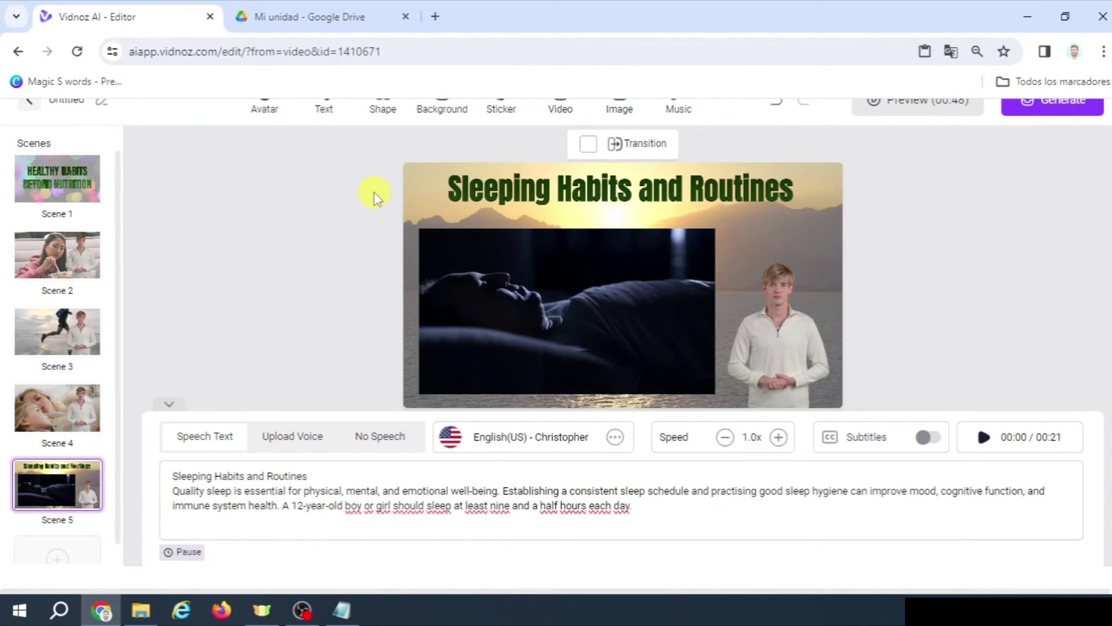
scroll(892, 151, up, 1)
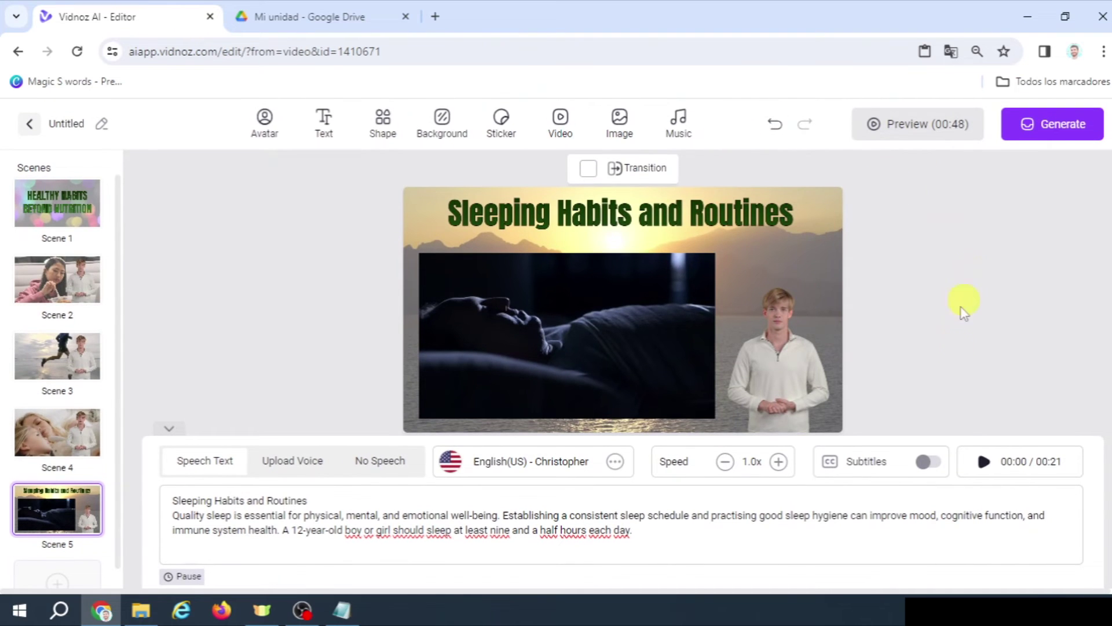
click(985, 462)
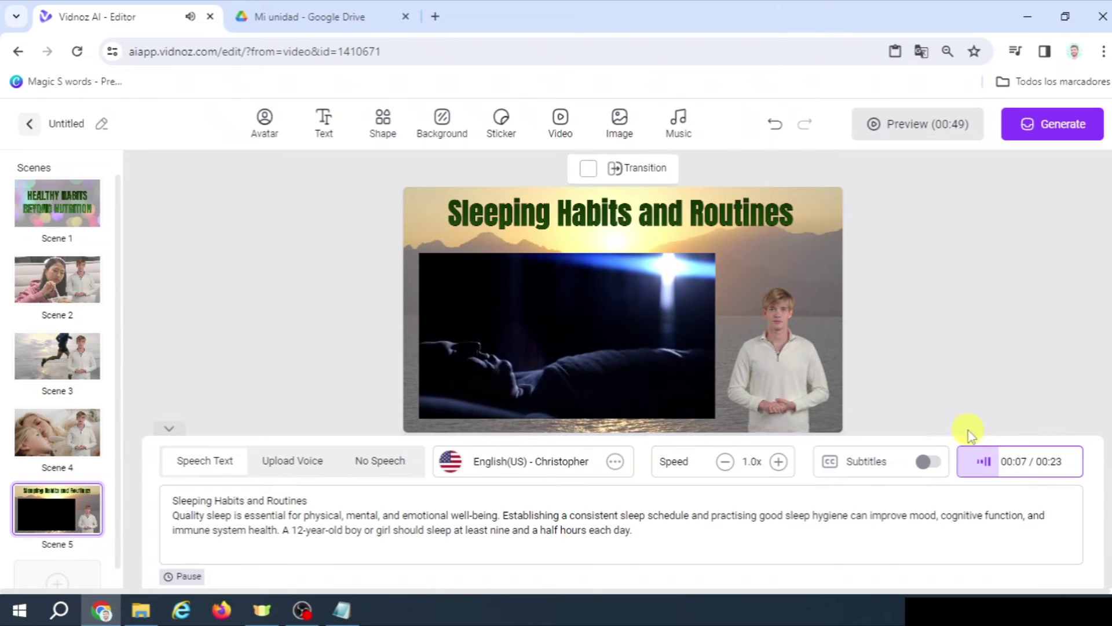
Pause the Scene 5 preview partway through playback.
click(982, 461)
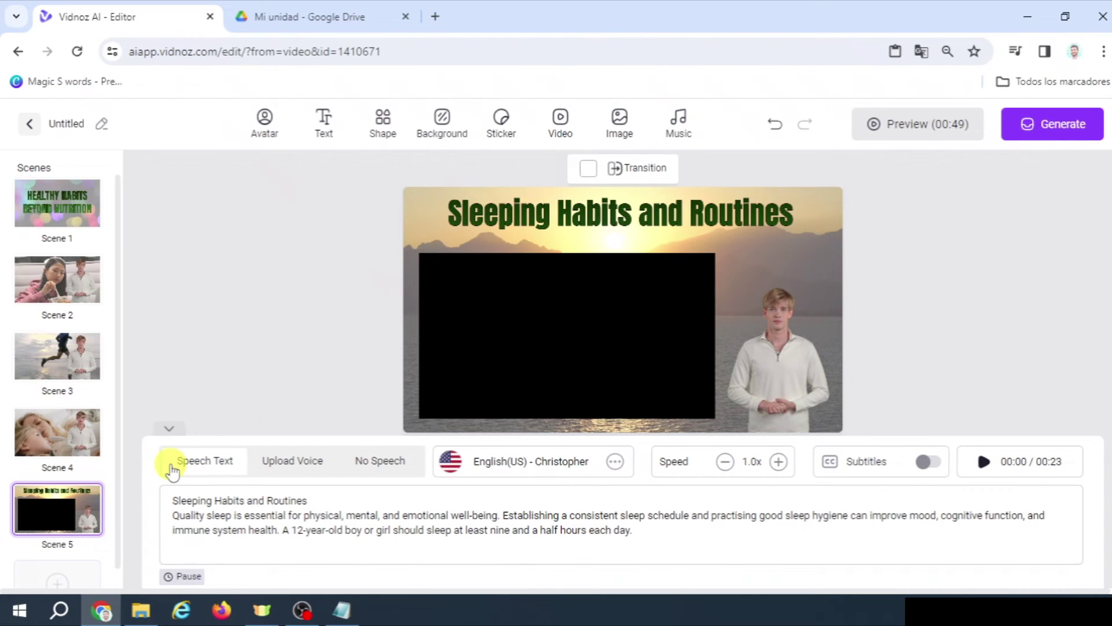
Duplicate Scene 5 into a new Scene 6.
click(93, 500)
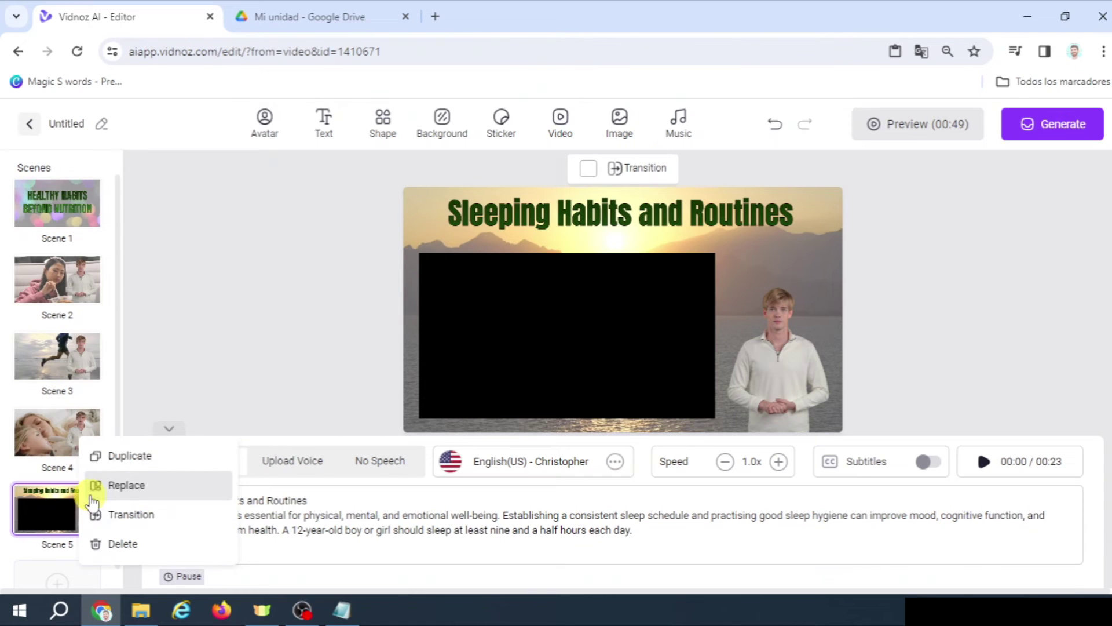
click(146, 457)
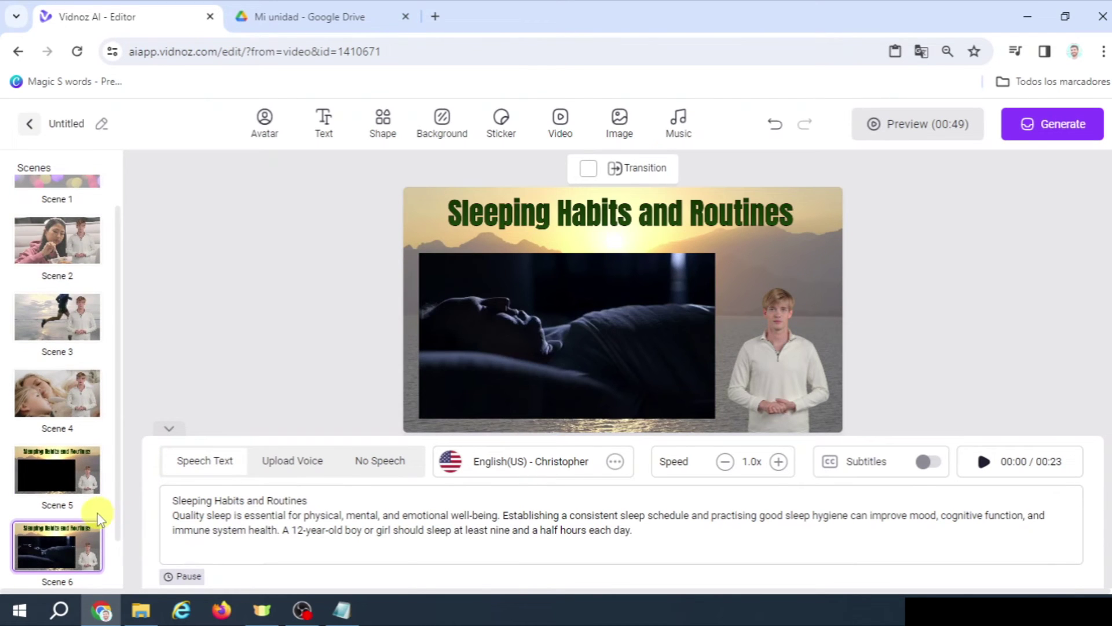
click(514, 367)
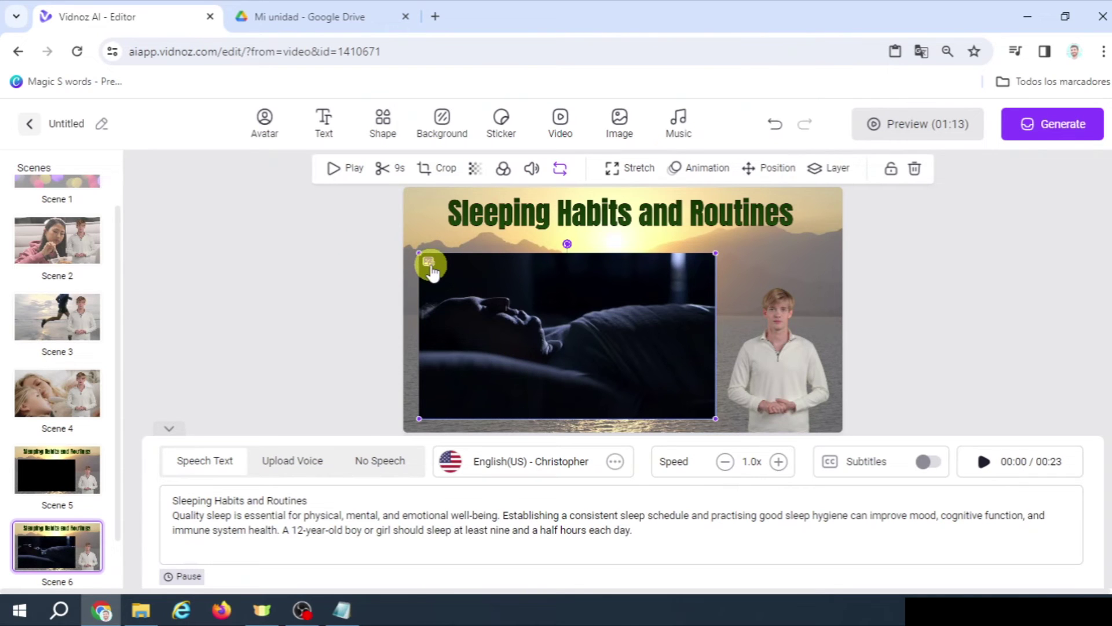
Set the entrance animation of Scene 6's title and sleeping clip to None.
click(613, 217)
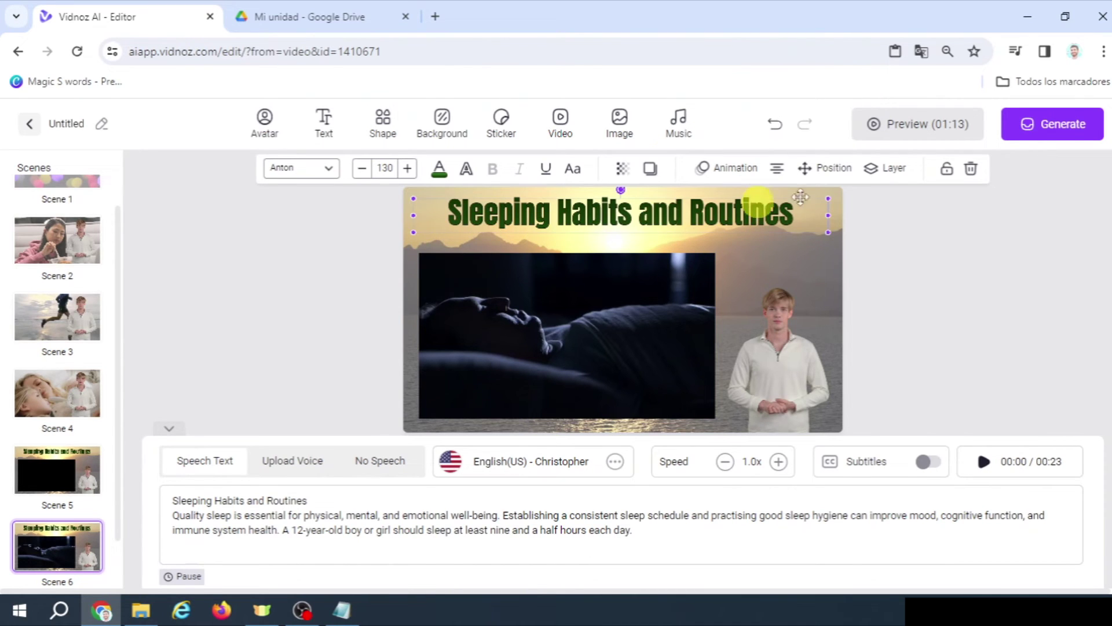
click(734, 172)
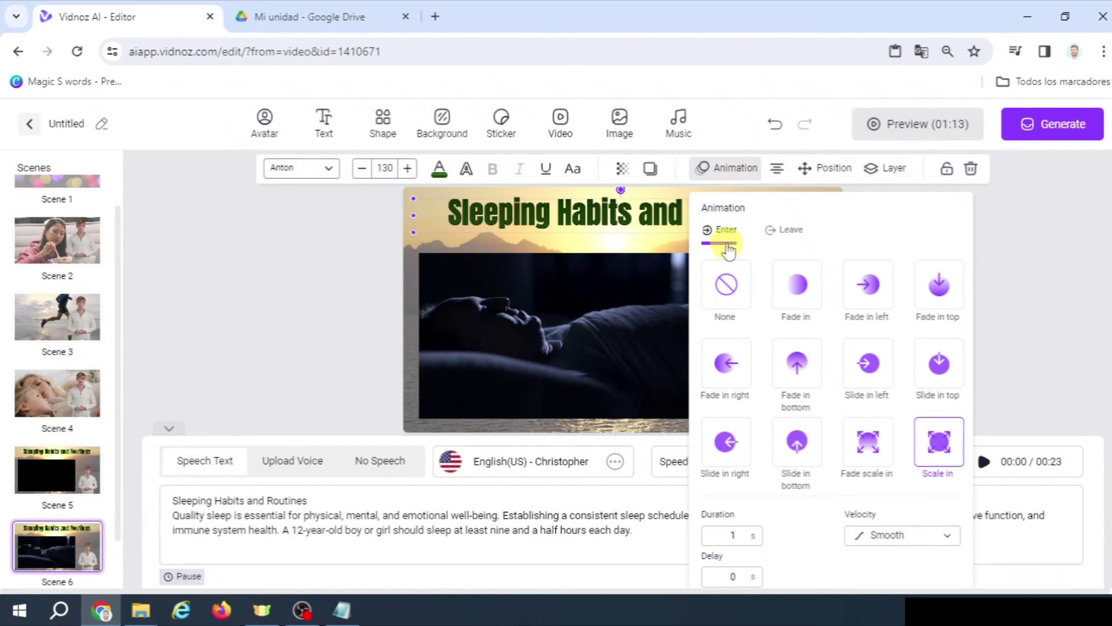
click(728, 290)
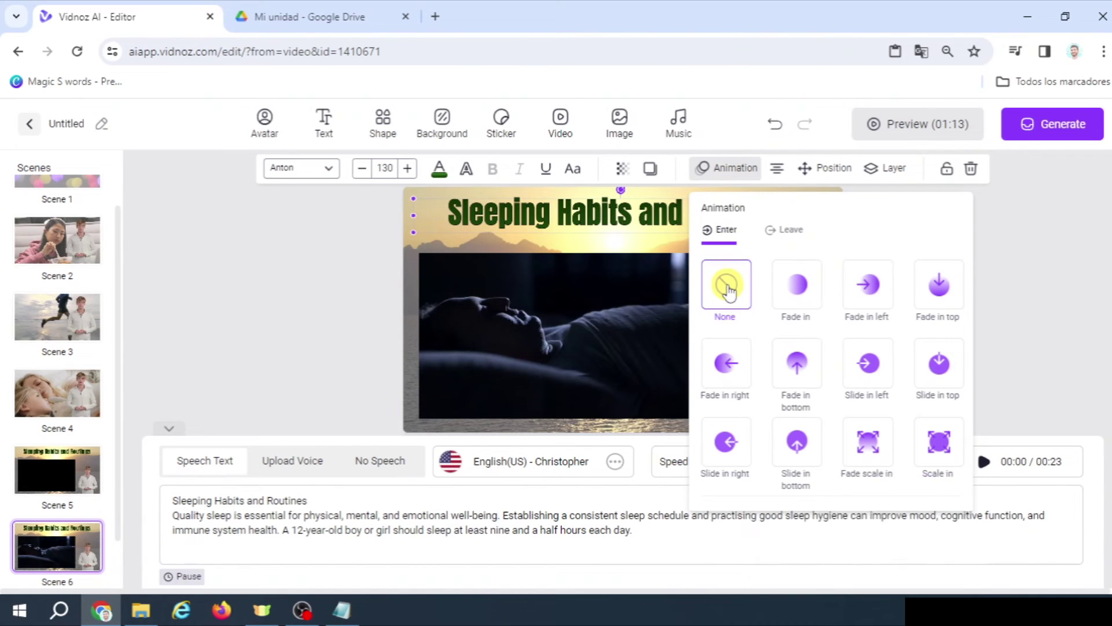
click(574, 308)
click(559, 308)
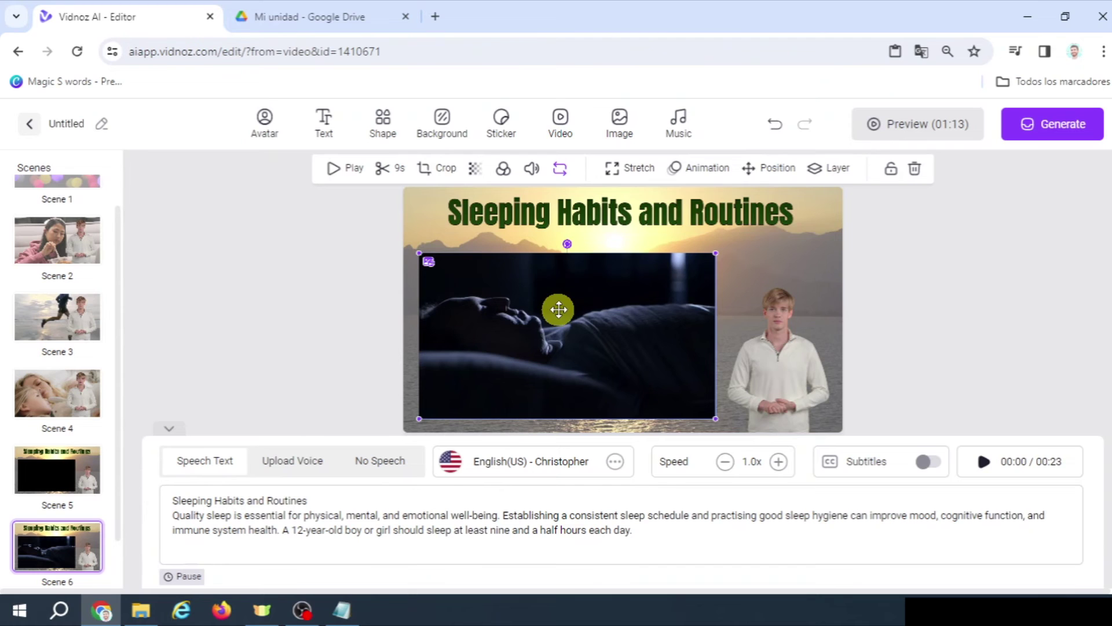
click(701, 168)
click(707, 300)
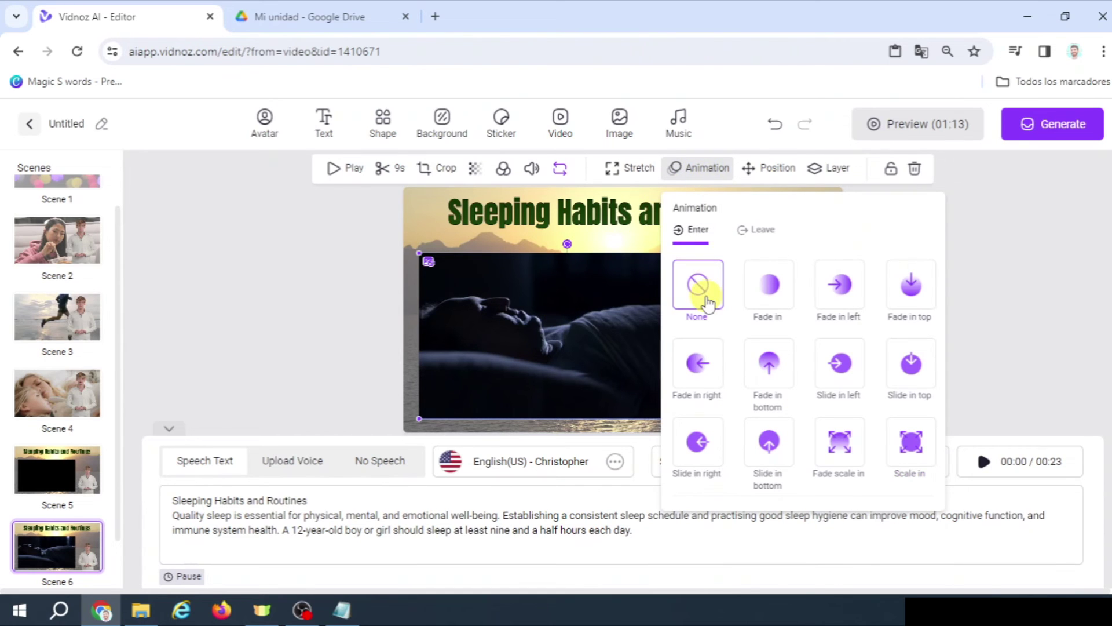
click(52, 486)
Trim Scene 6's speech so it begins with 'Establishing a consistent sleep schedule'.
drag(501, 515, 891, 589)
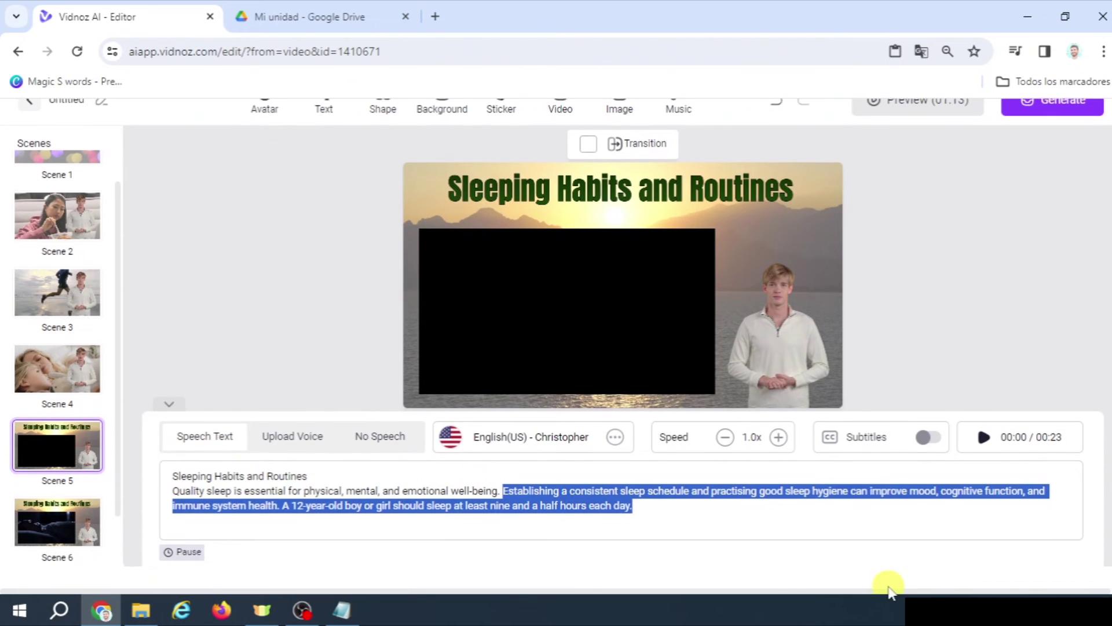
click(891, 589)
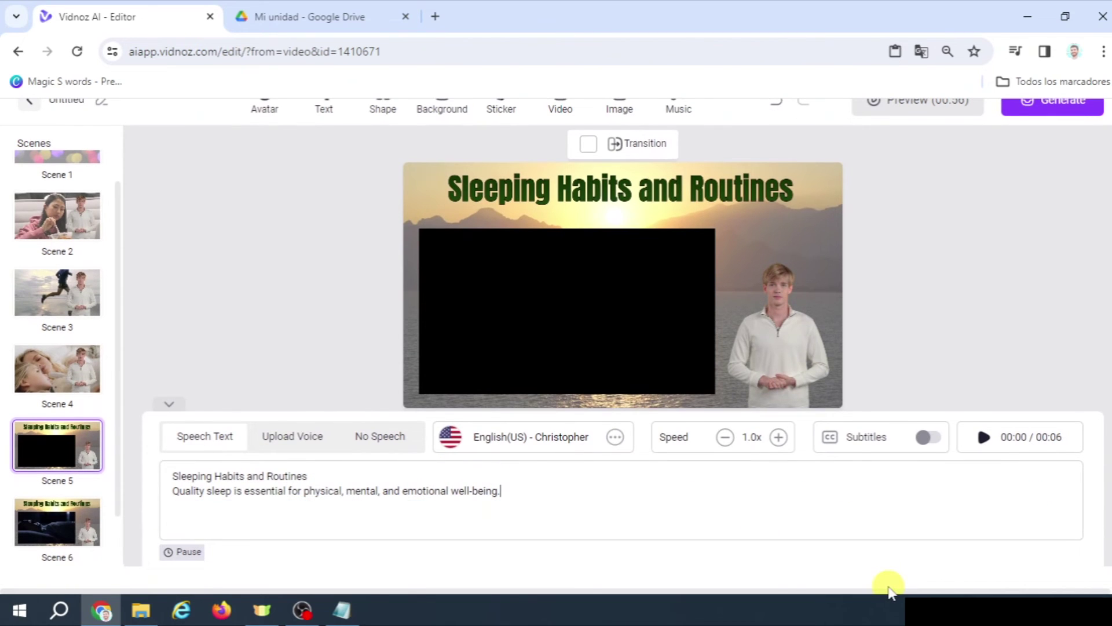
click(26, 527)
drag(502, 490, 6, 400)
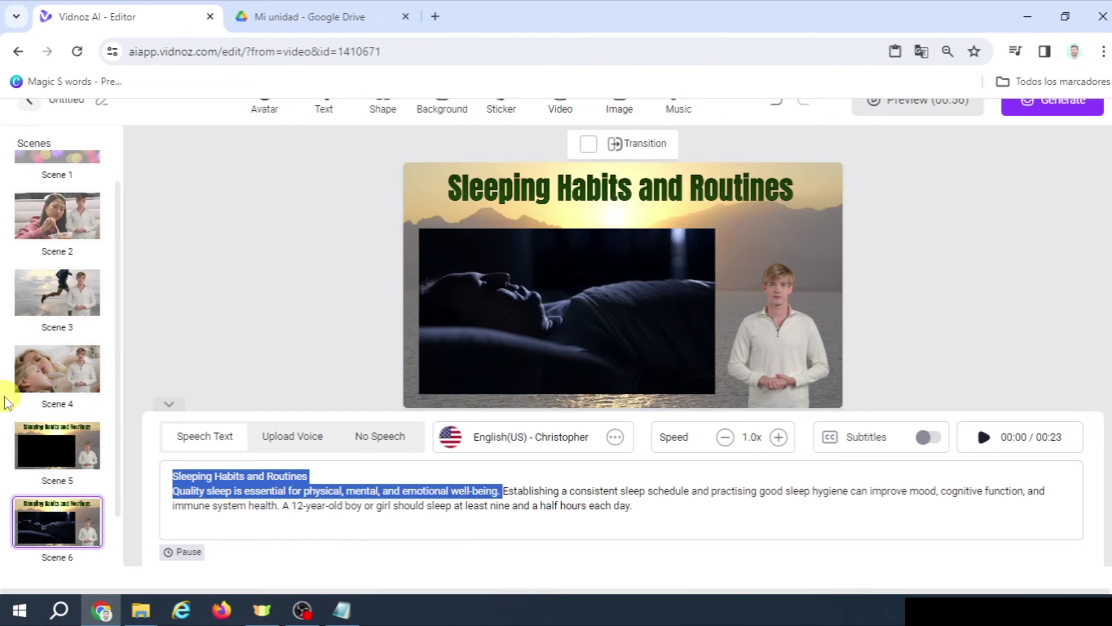
key(BackSpace)
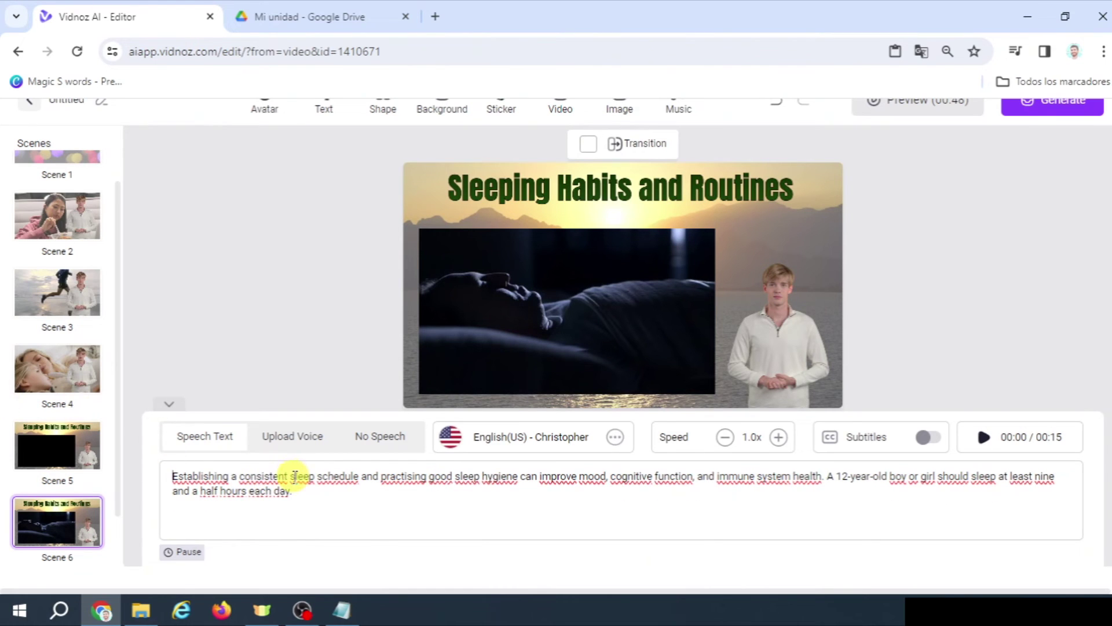
click(332, 486)
Replace Scene 6's dark clip with the 'sleeping' stock clip of a woman on a blue bunk bed.
click(510, 290)
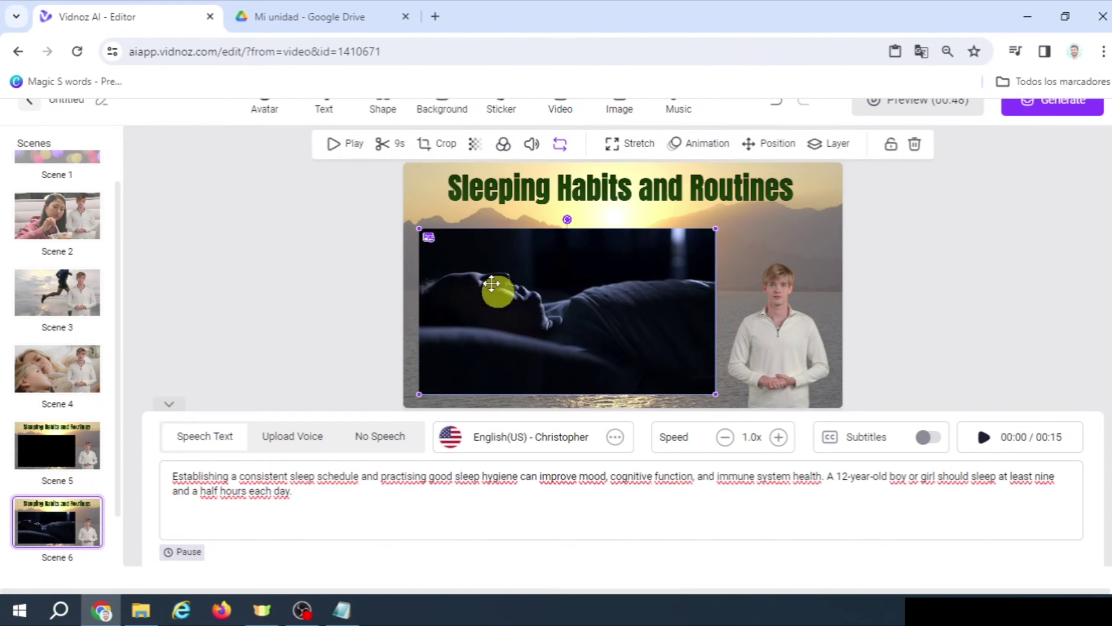
click(428, 237)
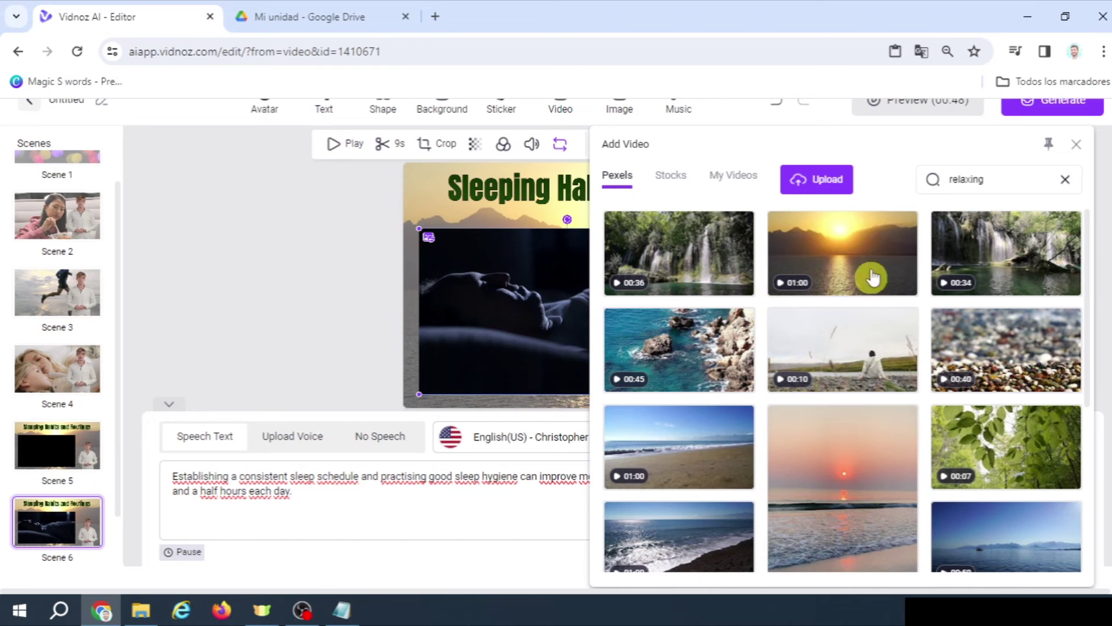
drag(1014, 177, 855, 183)
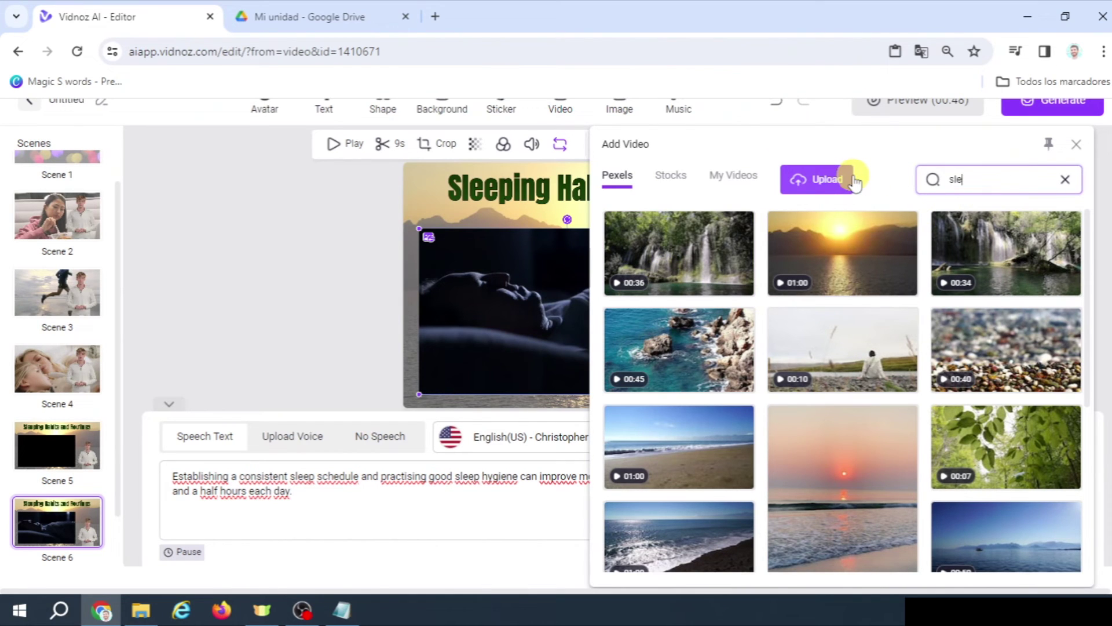
text(sleeping)
key(Return)
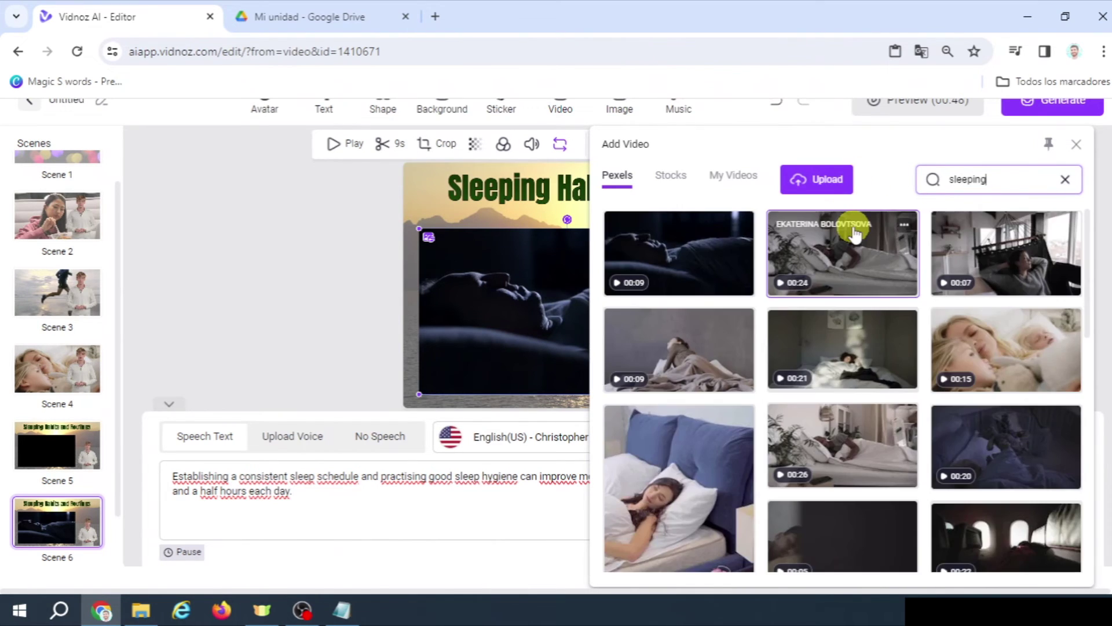
scroll(871, 297, down, 3)
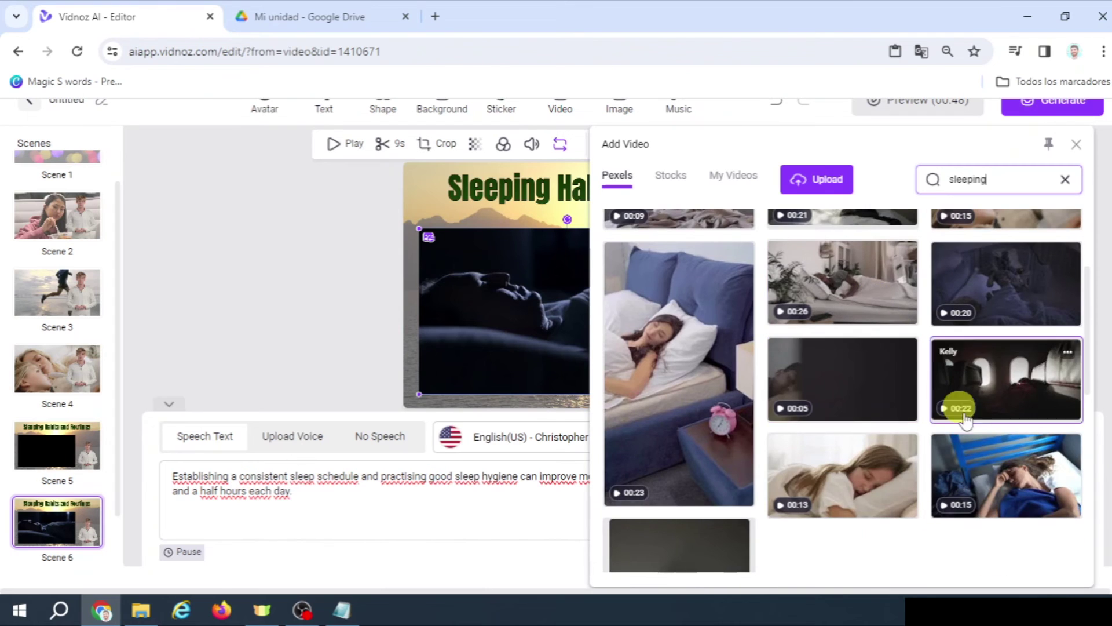
click(1005, 457)
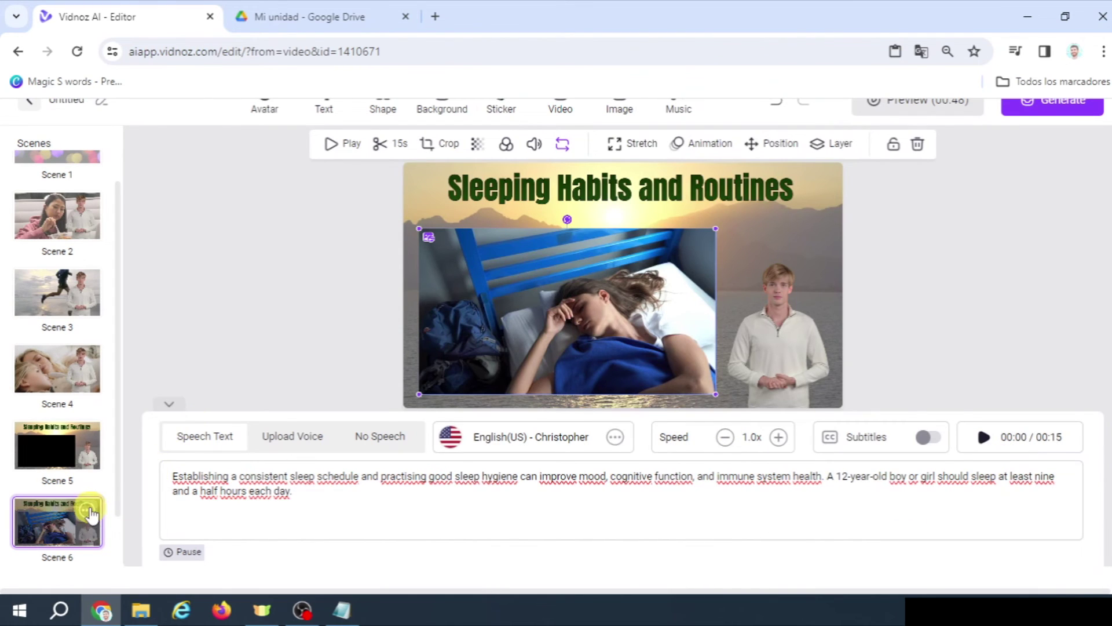
Duplicate Scene 6 and remove the second sentence from Scene 6's speech.
right_click(87, 510)
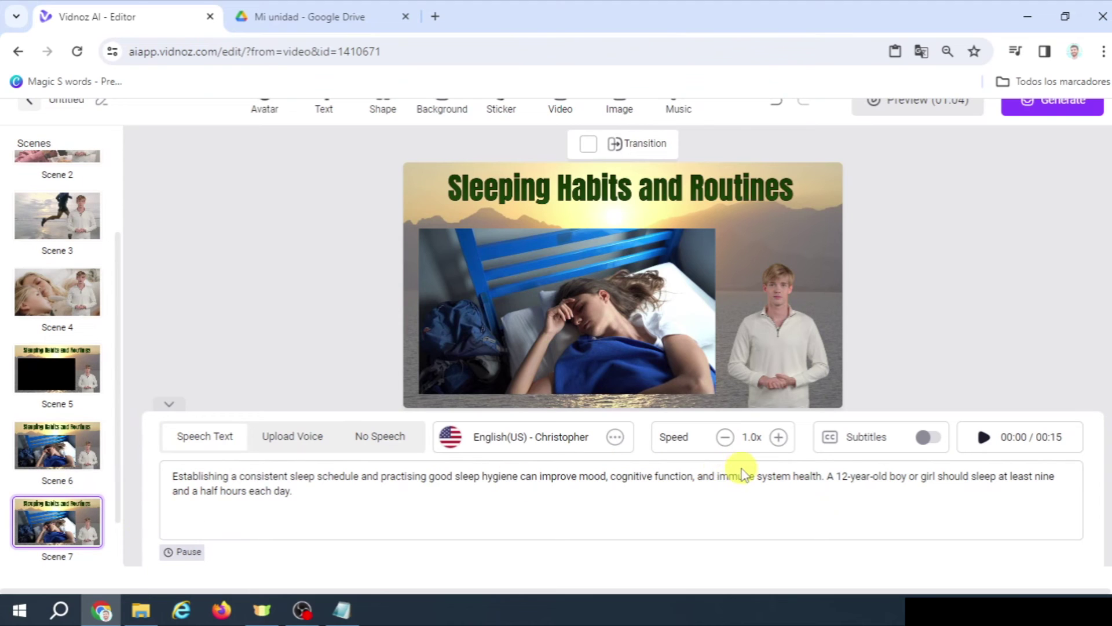
drag(828, 477, 3, 461)
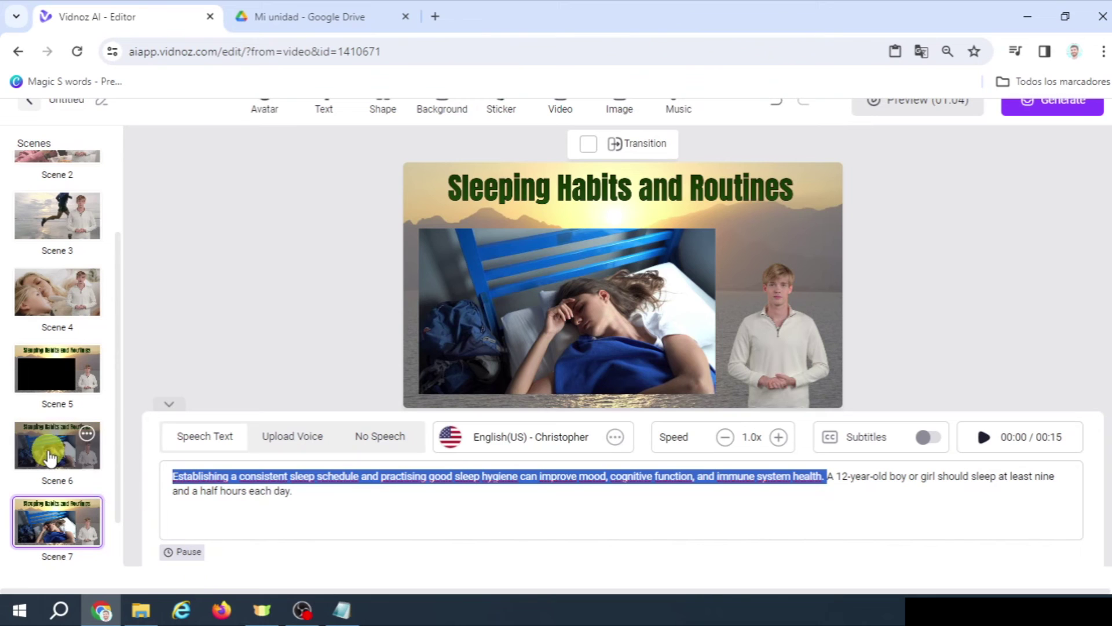
click(87, 449)
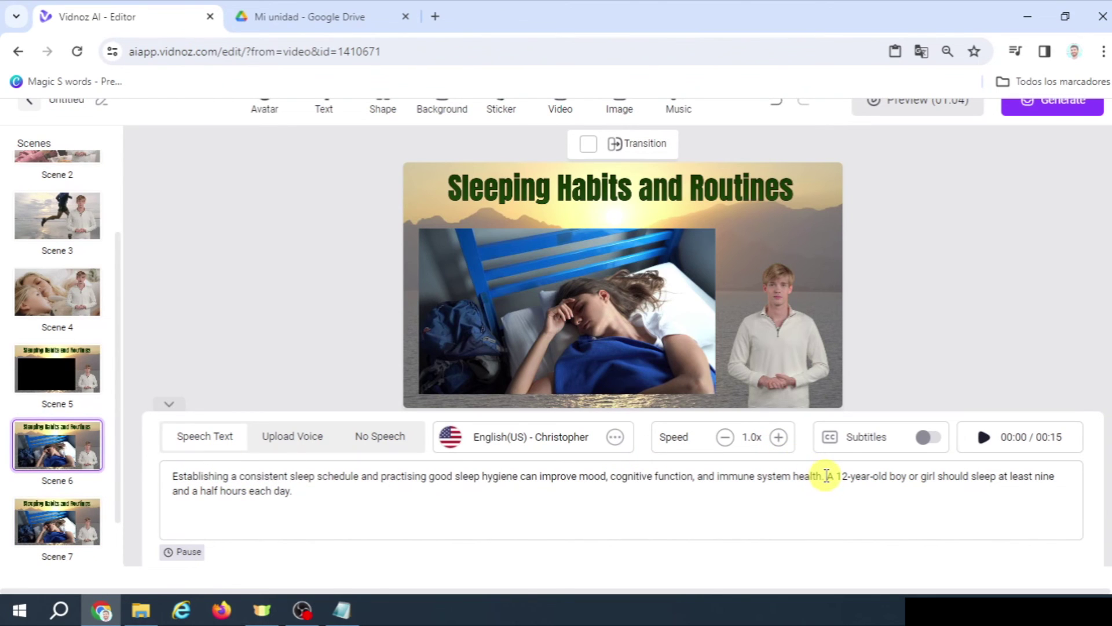
drag(827, 476, 957, 561)
click(950, 560)
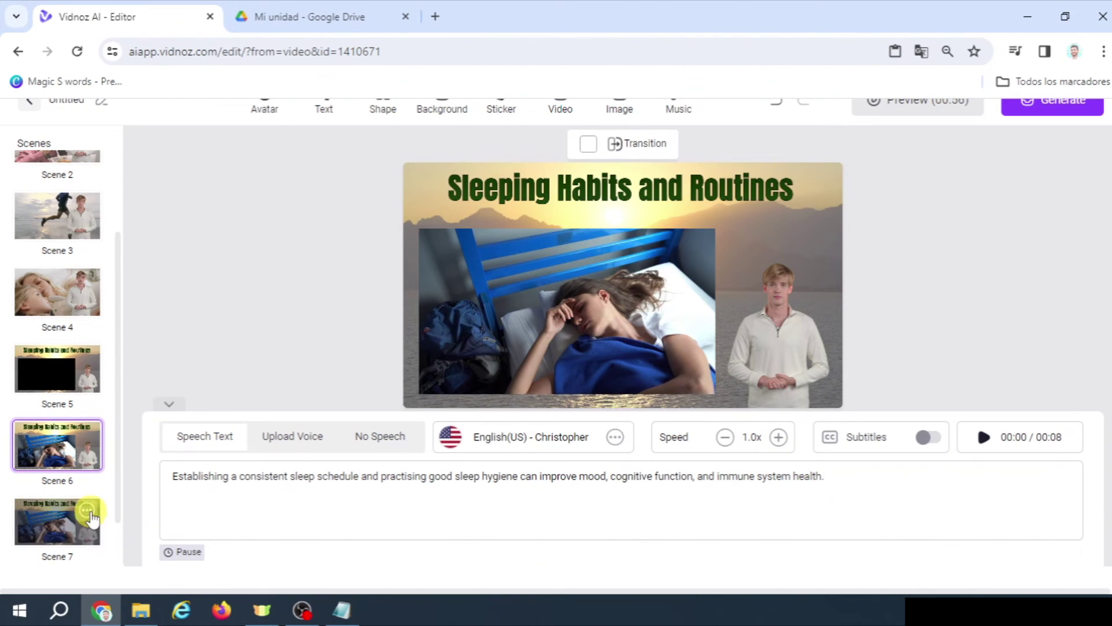
Cut Scene 7's first sentence, leaving the 12-year-old sleep-hours line, and swap in a sleeping-girl clip.
click(43, 530)
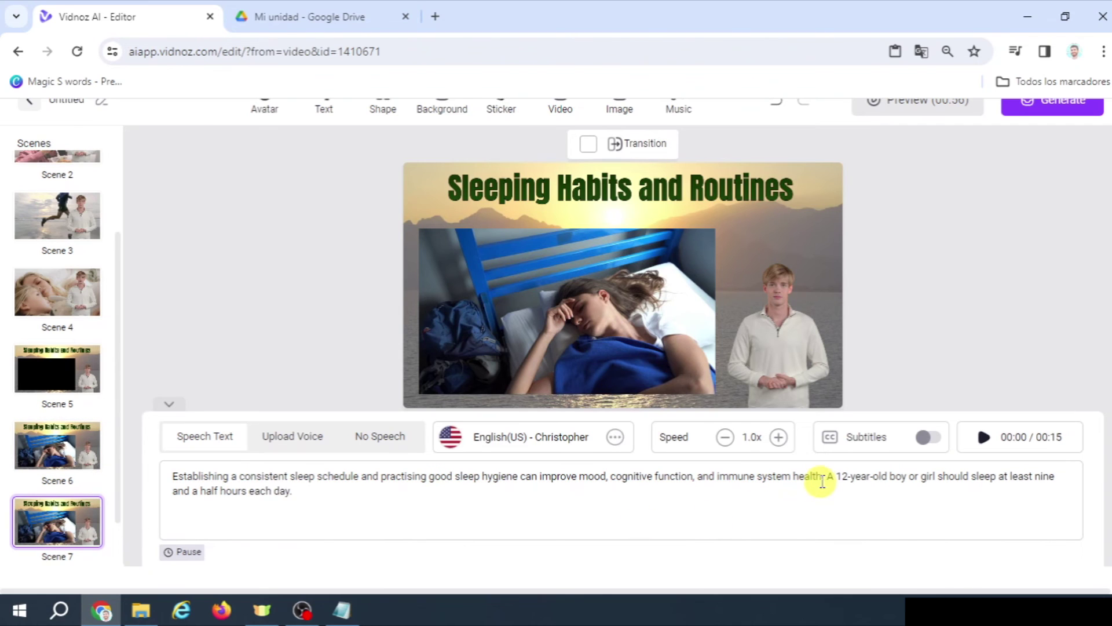
drag(827, 476, 75, 407)
key(BackSpace)
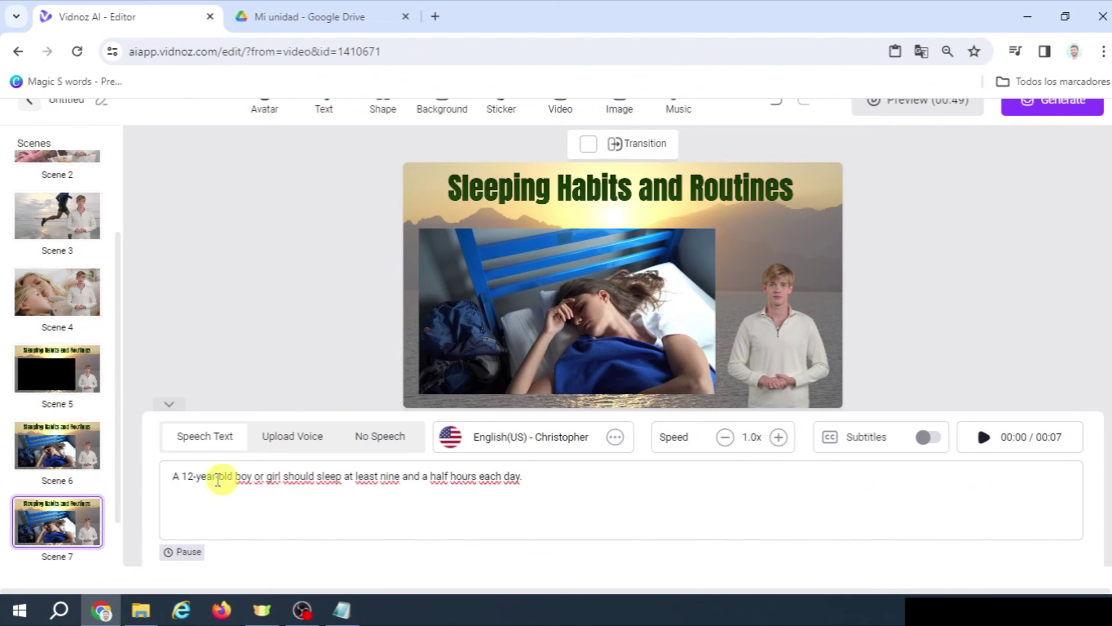
mouse_move(87, 516)
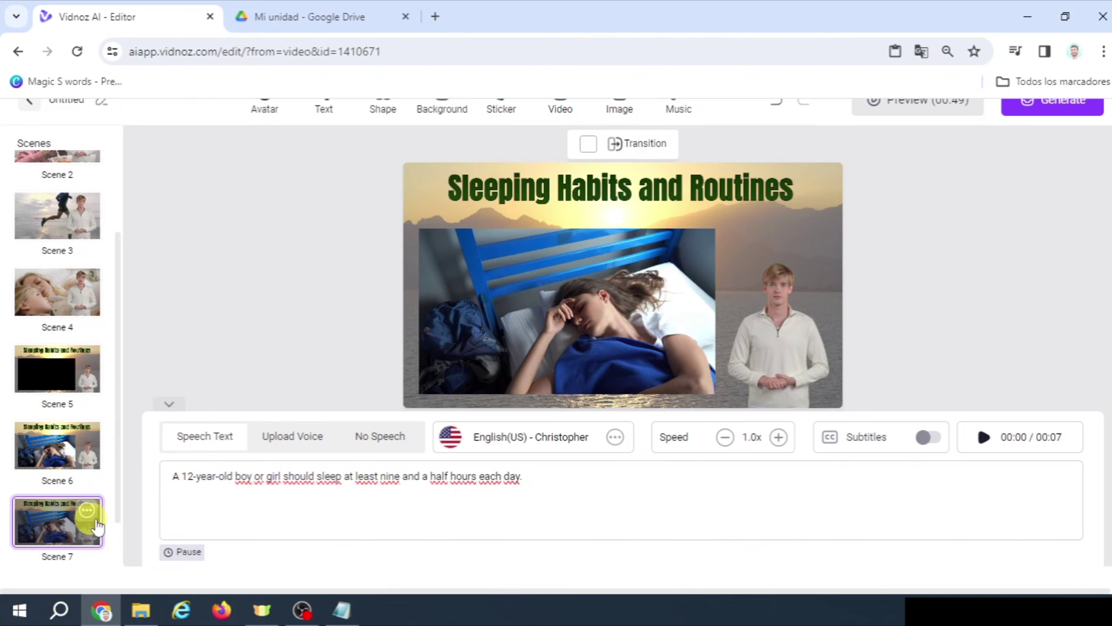
click(551, 306)
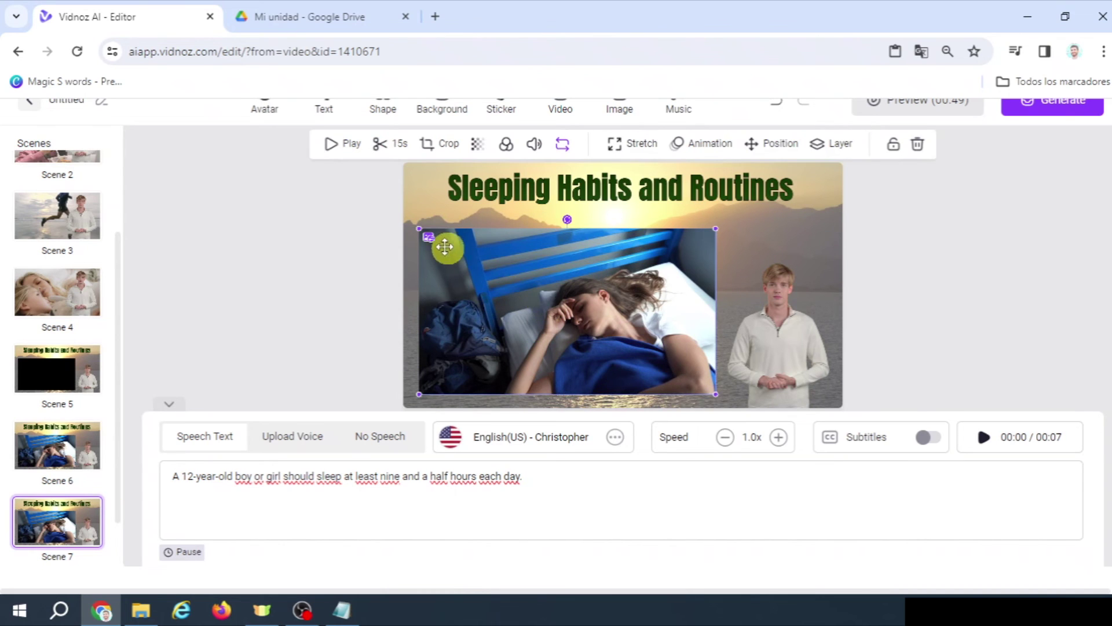
click(429, 238)
click(835, 468)
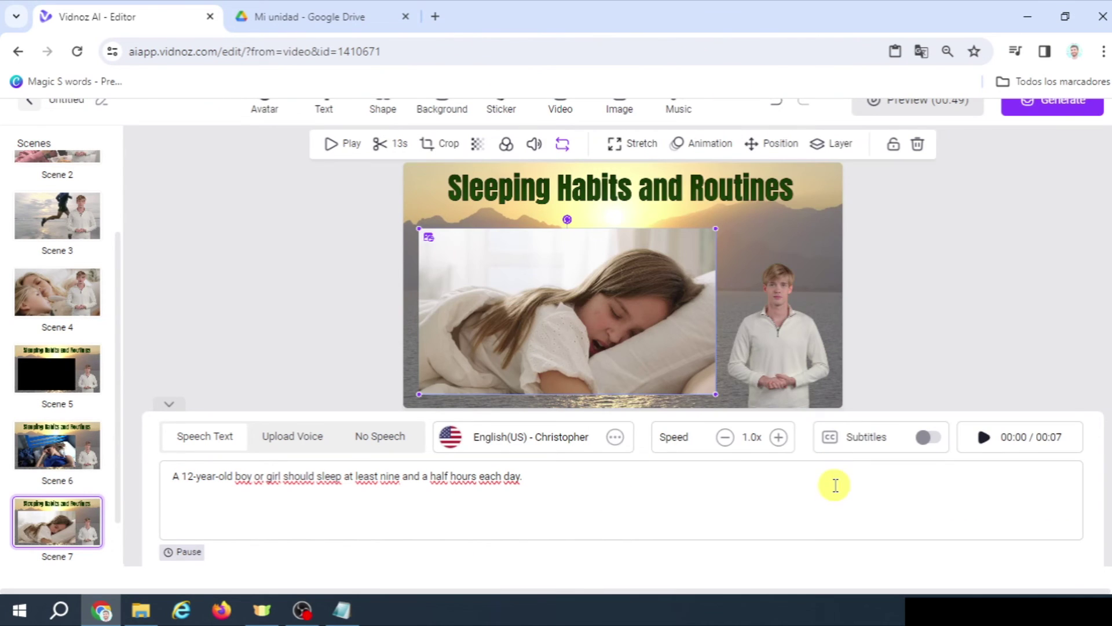
click(55, 379)
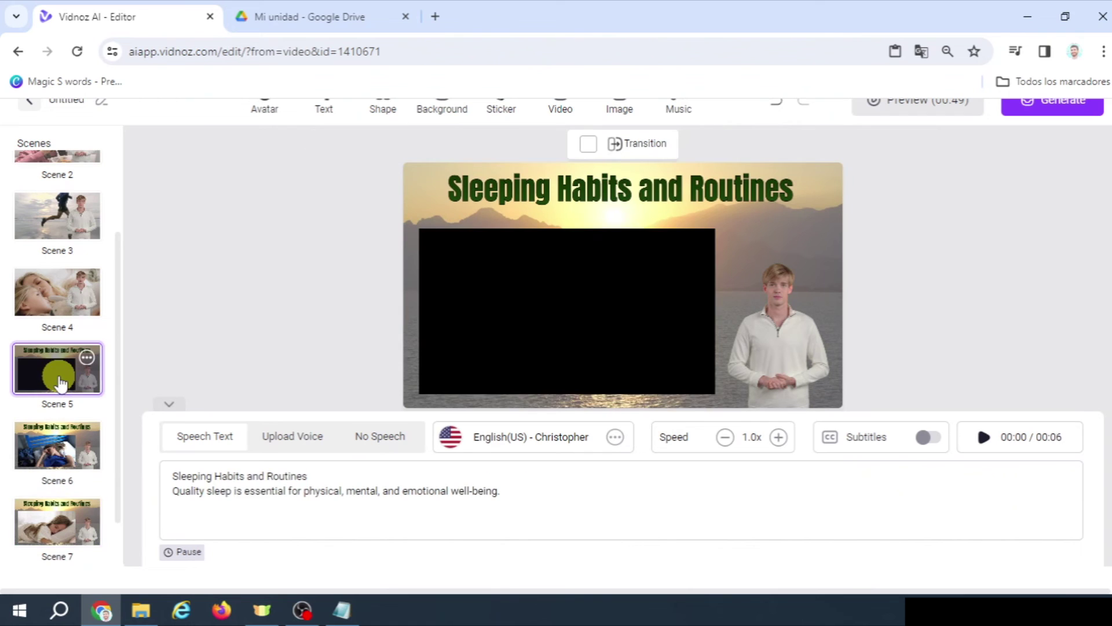
click(42, 449)
click(43, 519)
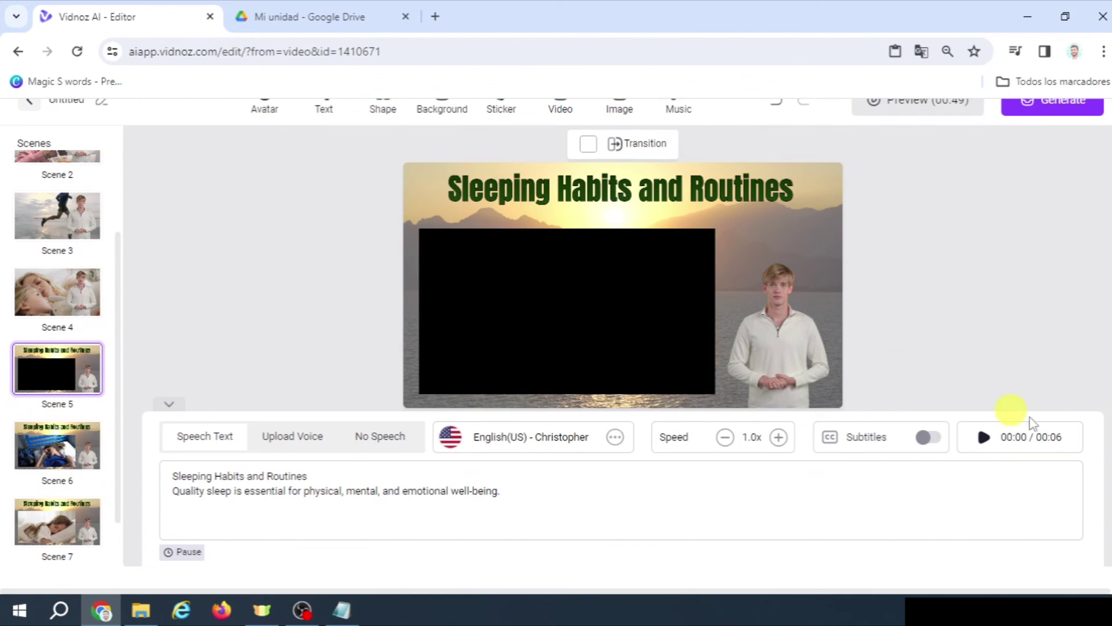
click(981, 443)
click(914, 107)
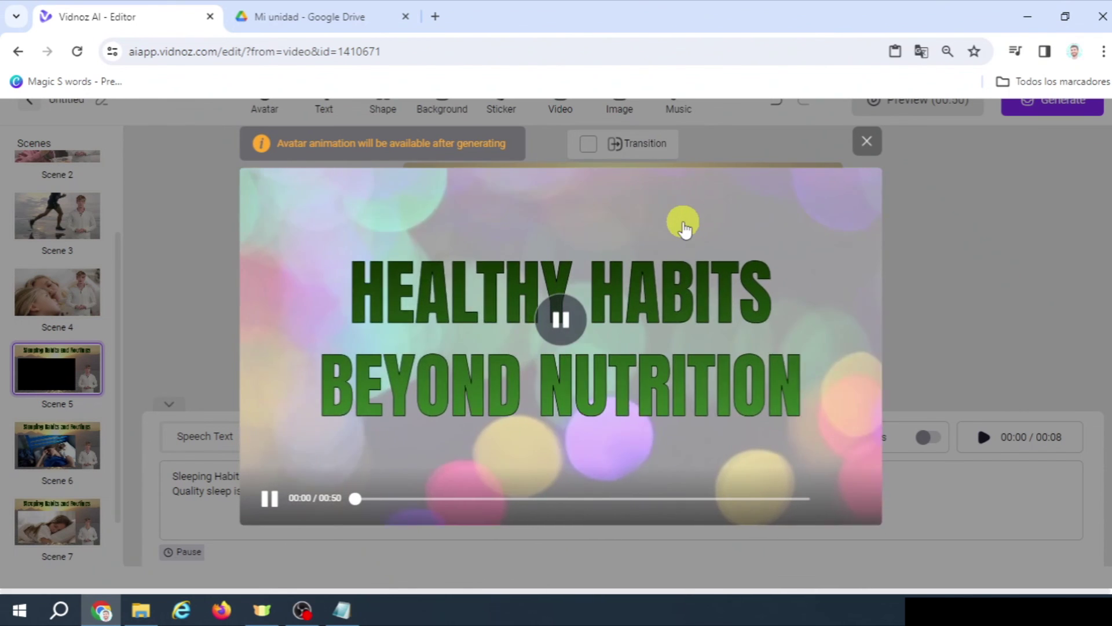
click(270, 498)
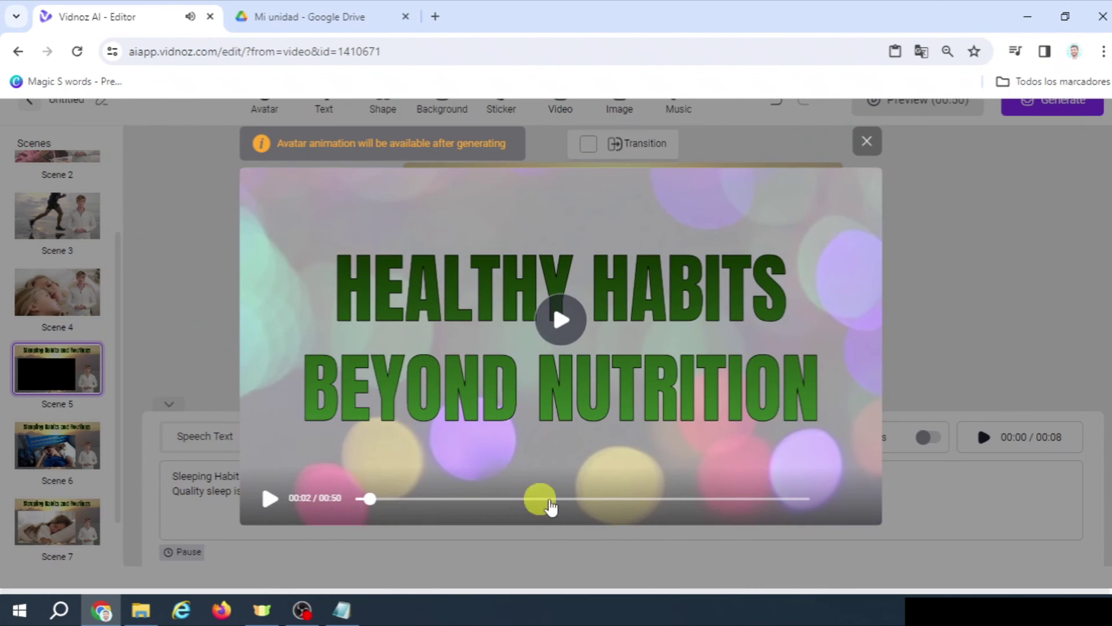
click(696, 498)
click(562, 320)
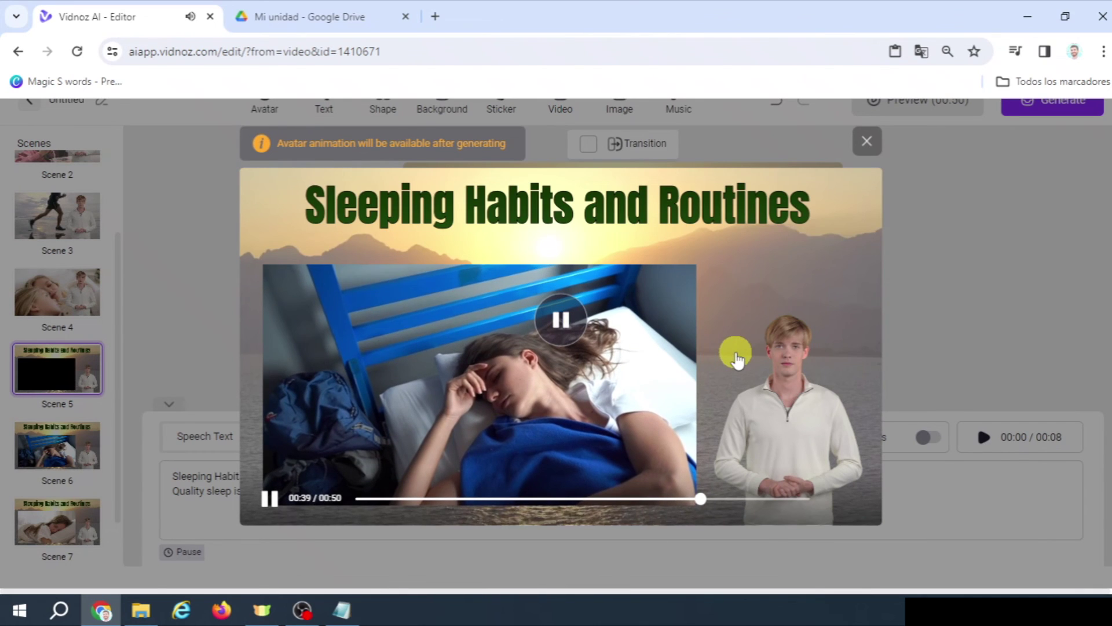
click(643, 499)
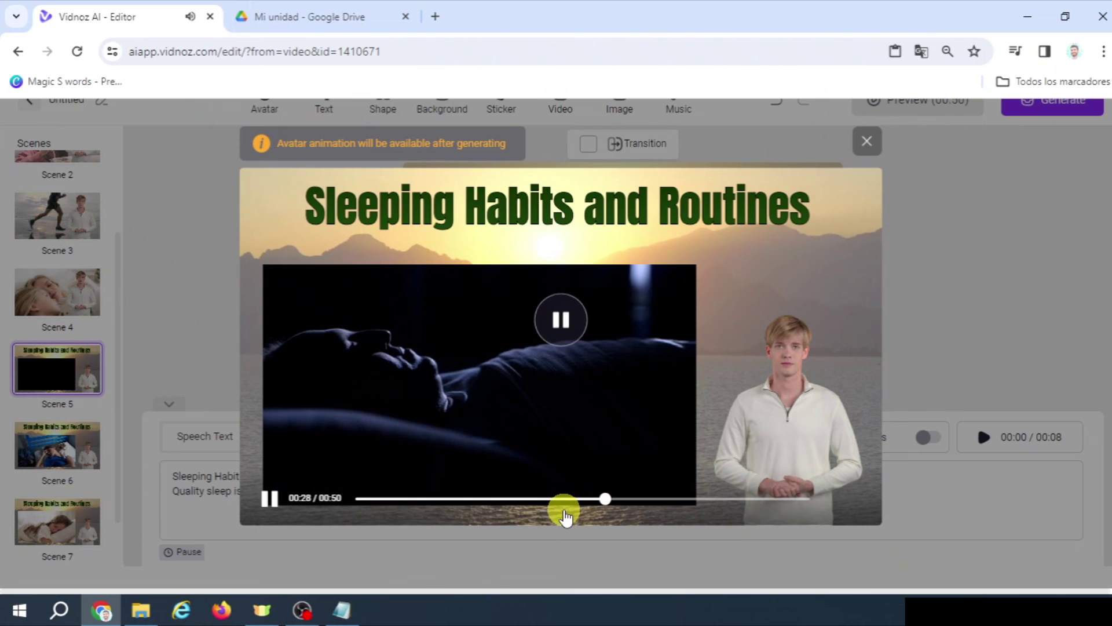
click(536, 499)
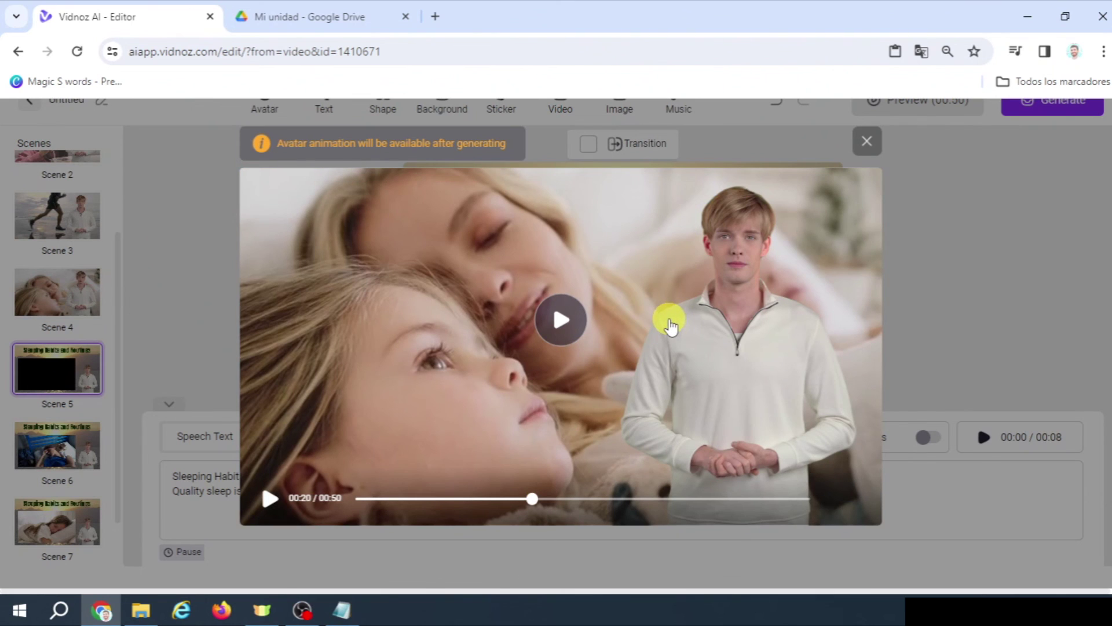
click(568, 329)
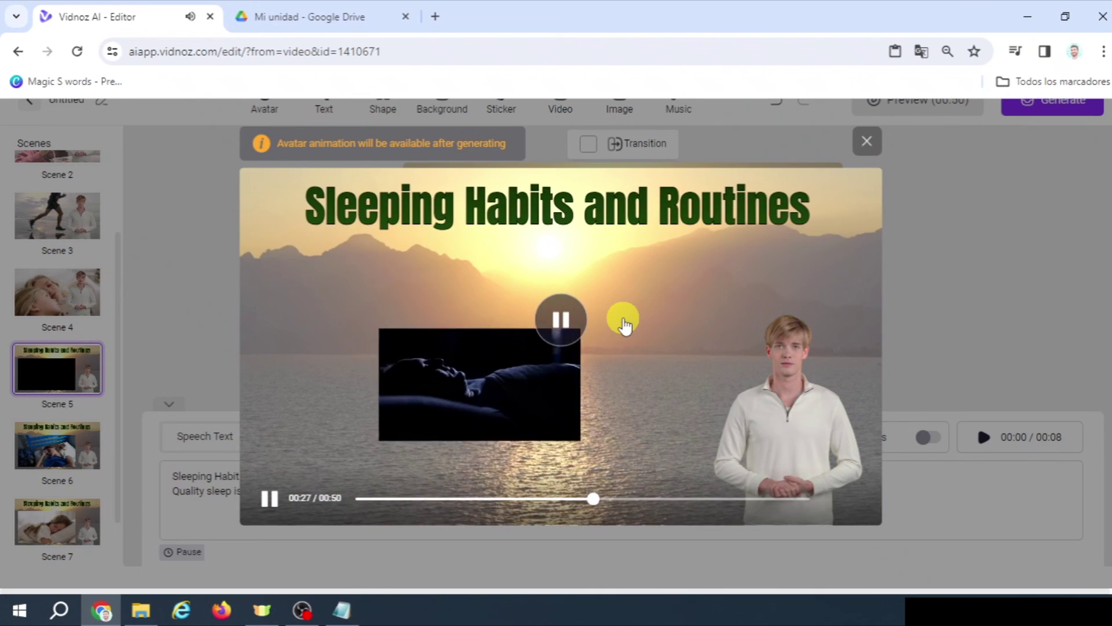
click(576, 332)
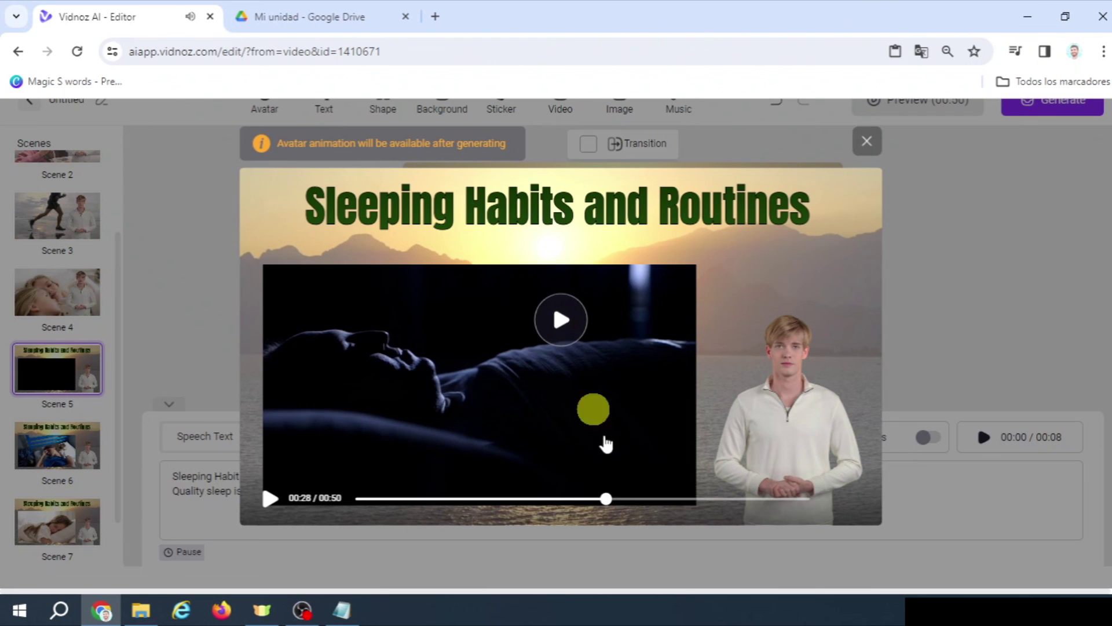
mouse_move(642, 500)
mouse_down()
mouse_move(616, 508)
mouse_move(627, 500)
mouse_up()
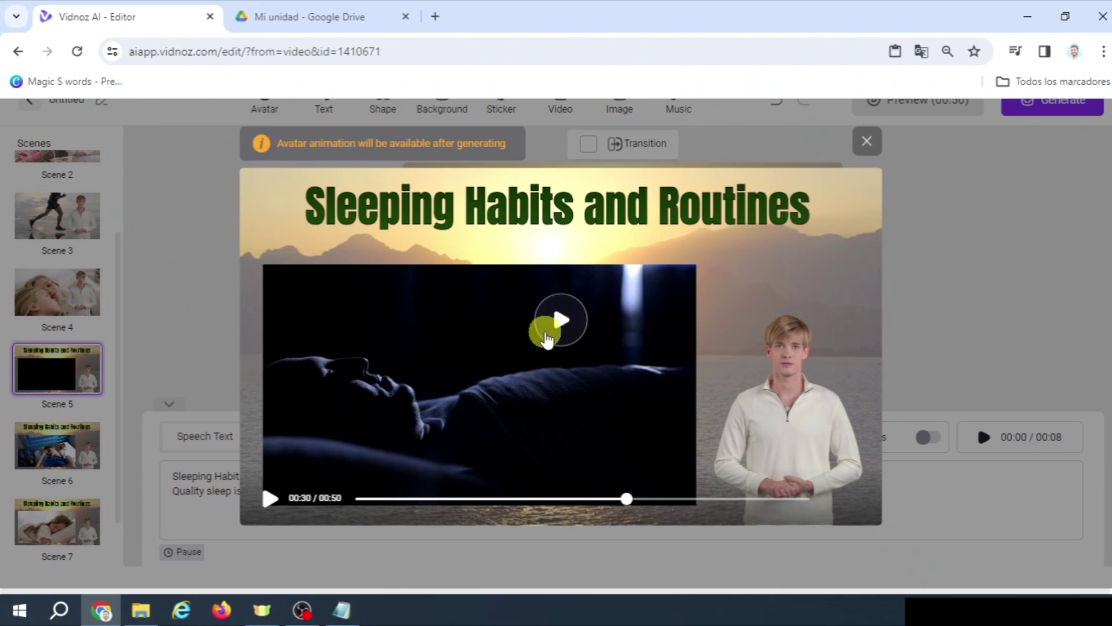
click(569, 328)
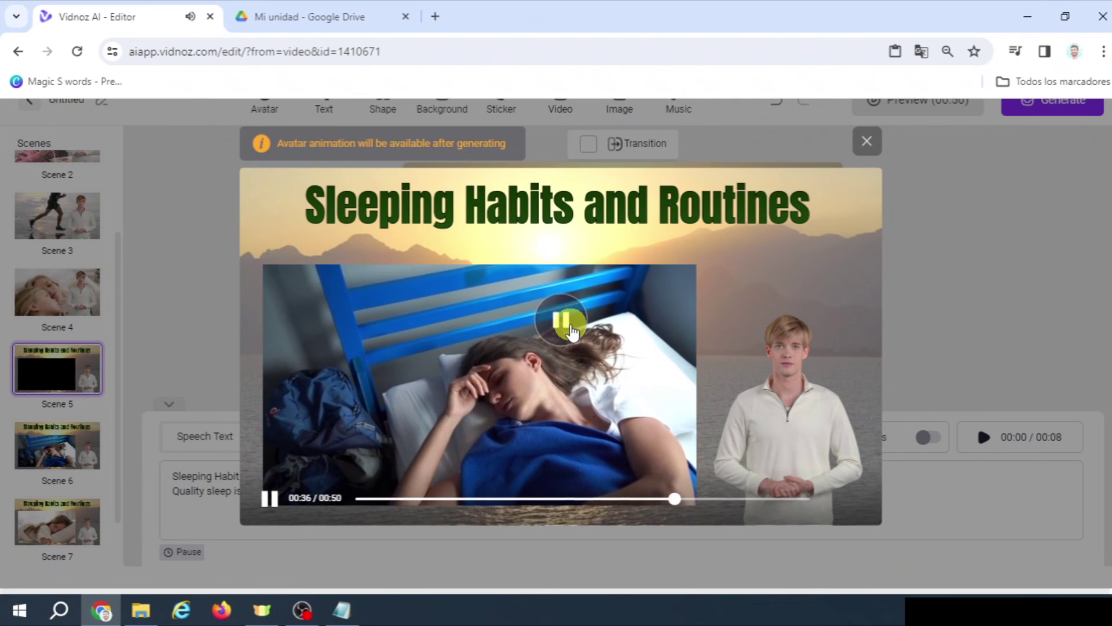
click(572, 331)
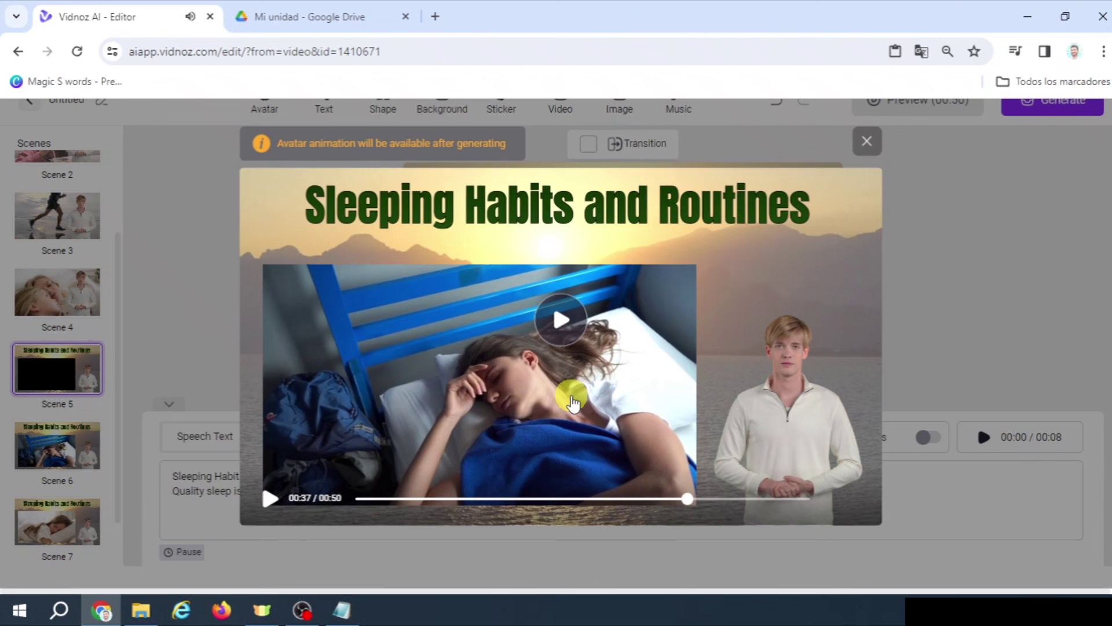
click(867, 142)
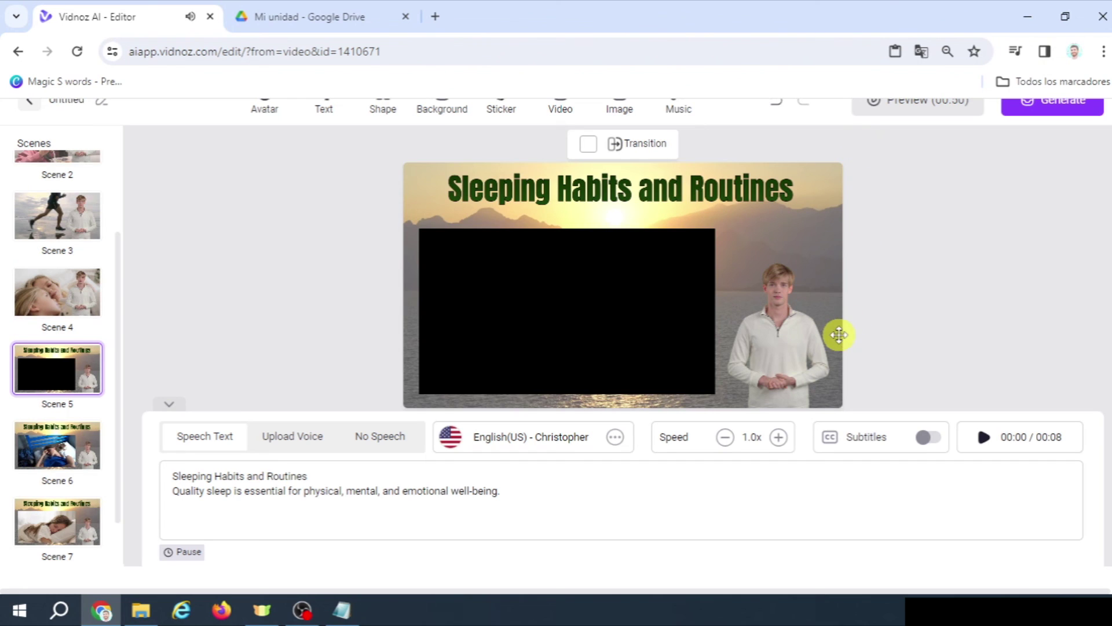
Review the finished project's closing scenes, stepping back from Scene 19 through Scene 16.
click(53, 525)
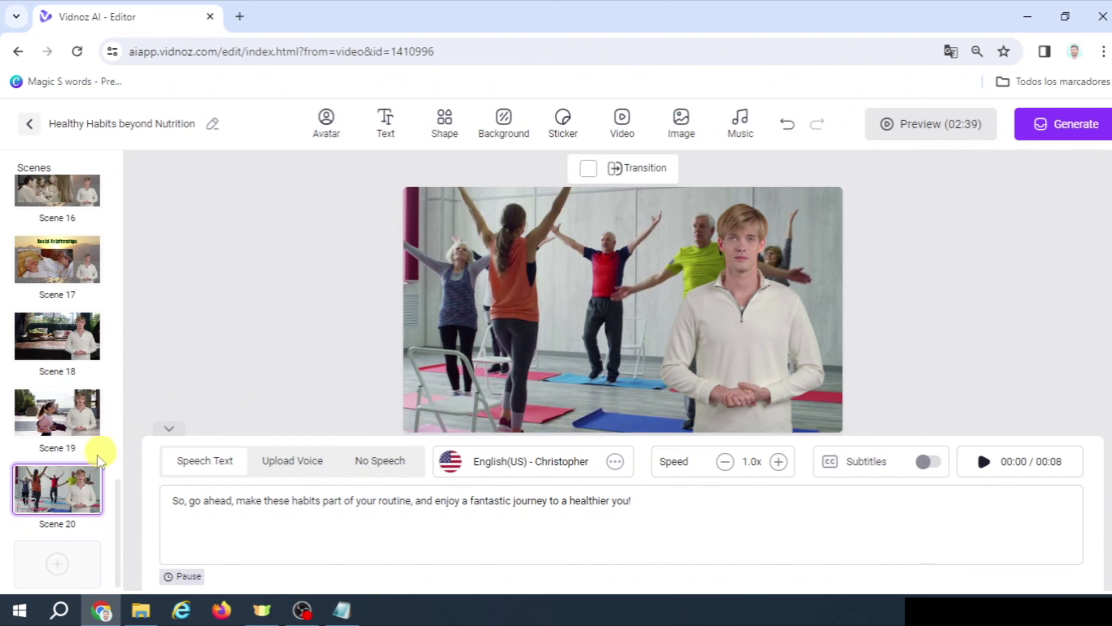
mouse_move(70, 486)
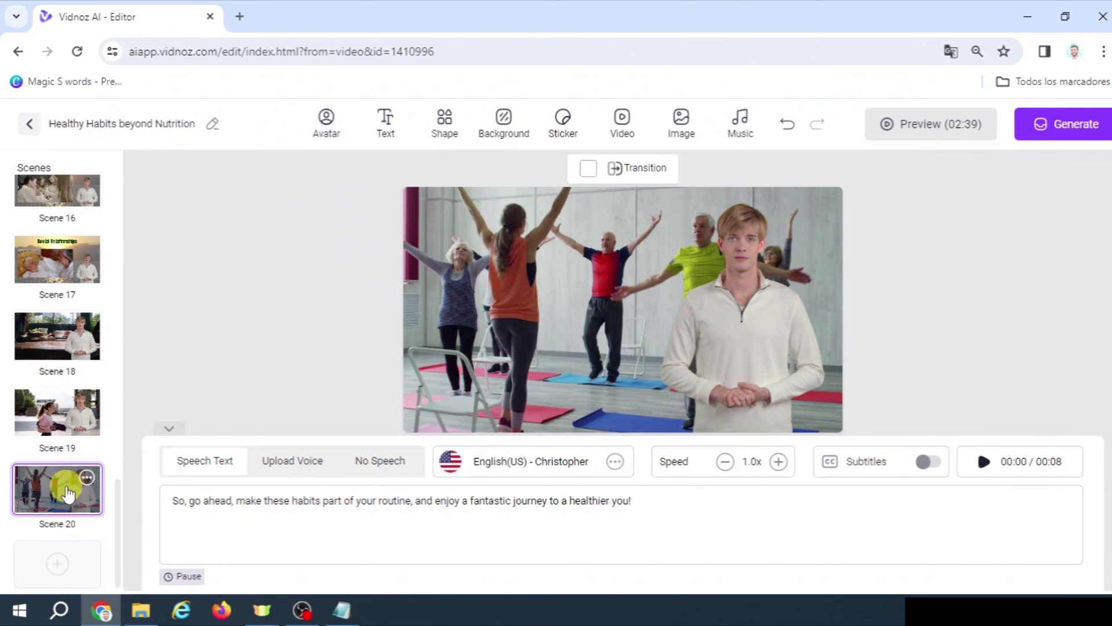
click(52, 420)
click(55, 339)
click(56, 266)
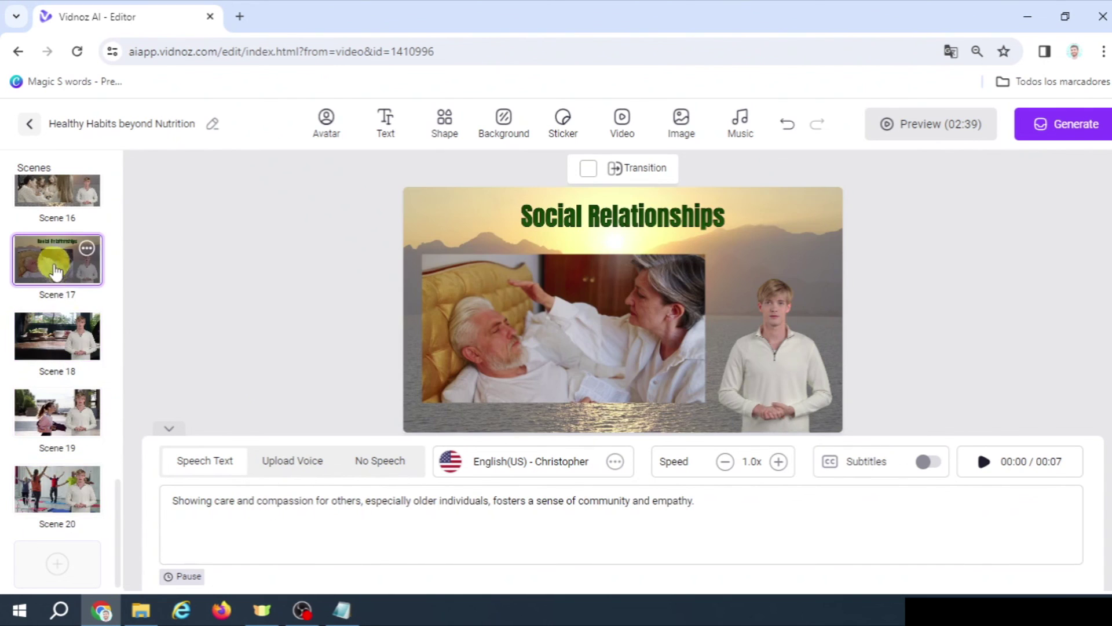
scroll(57, 269, up, 3)
click(63, 335)
scroll(65, 334, up, 4)
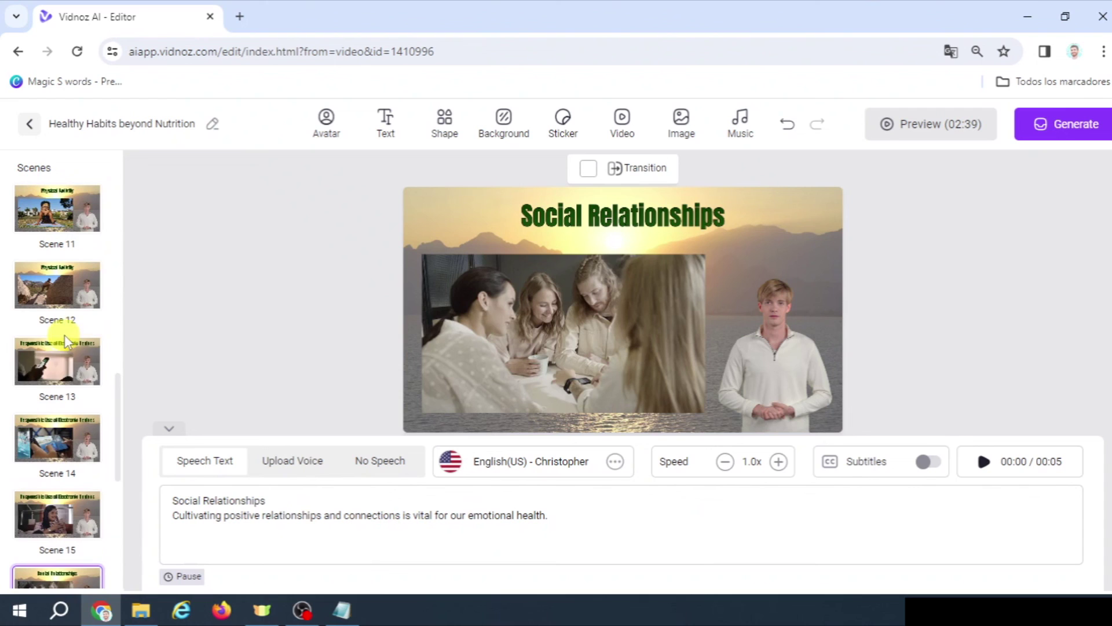